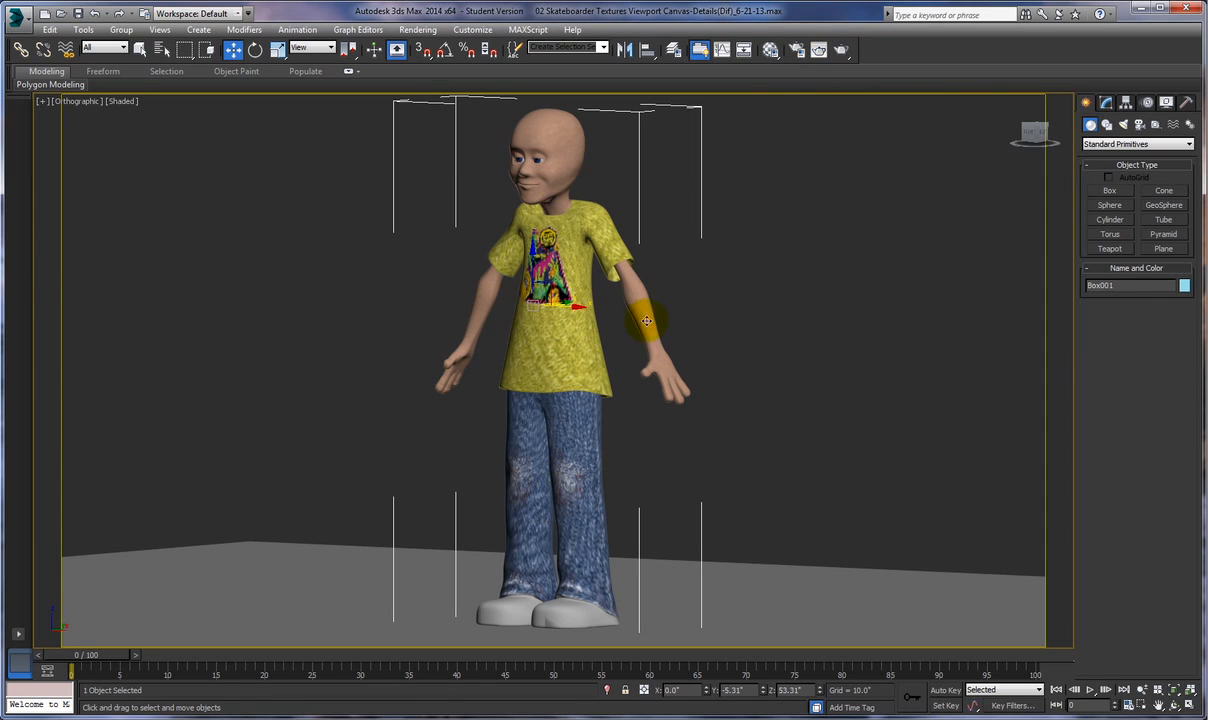
- Render the orthographic view of the textured skateboarder, inspect the image and close the rendered frame
scroll(762, 328, "down", 5)
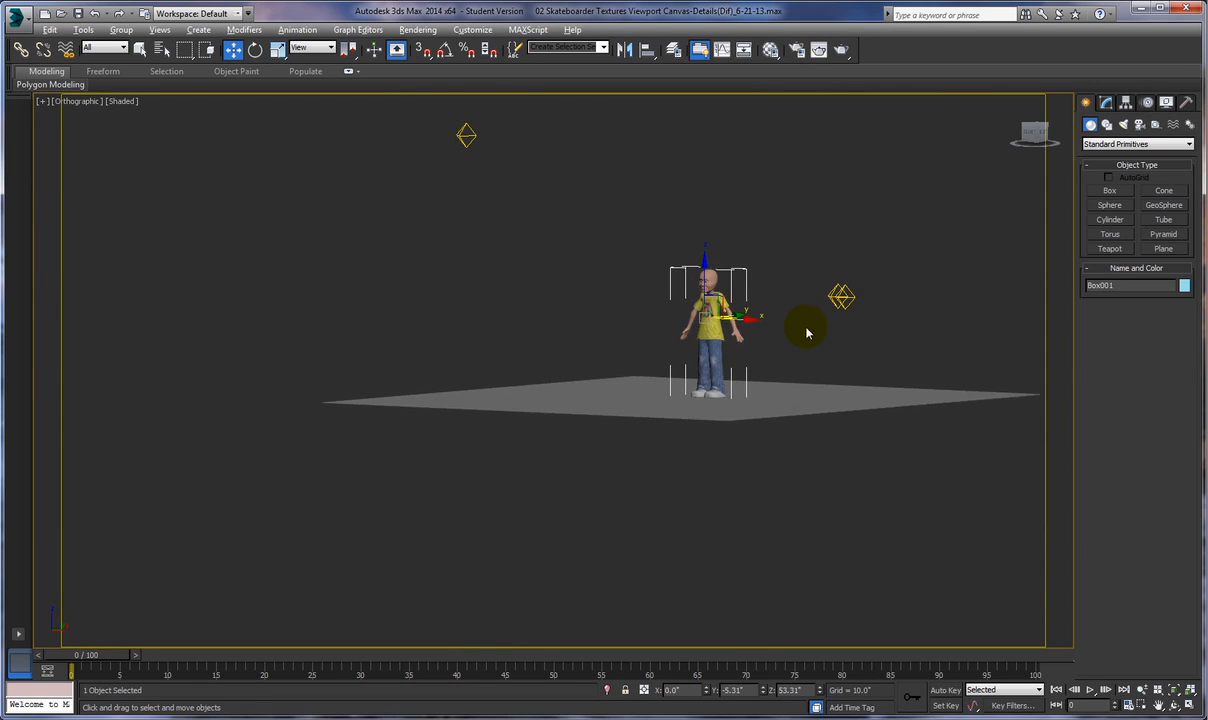
scroll(803, 329, "up", 5)
middle_click_drag(792, 238, 862, 304)
scroll(855, 299, "up", 1)
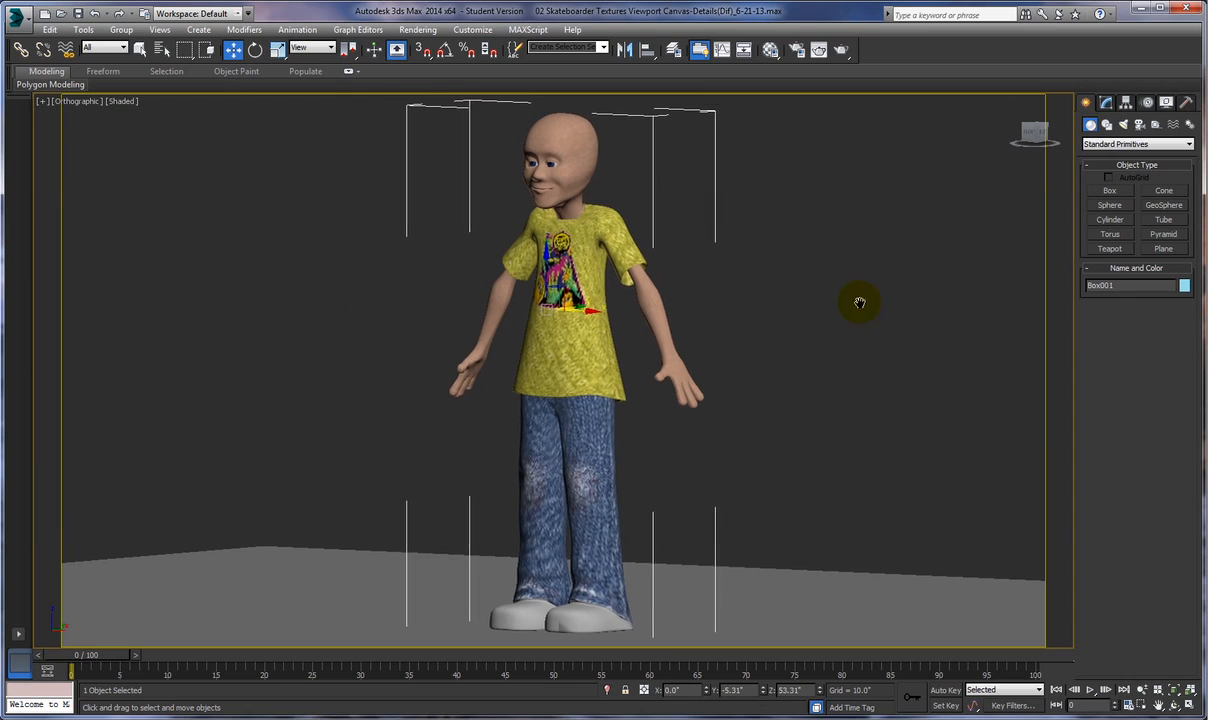
left_click(842, 51)
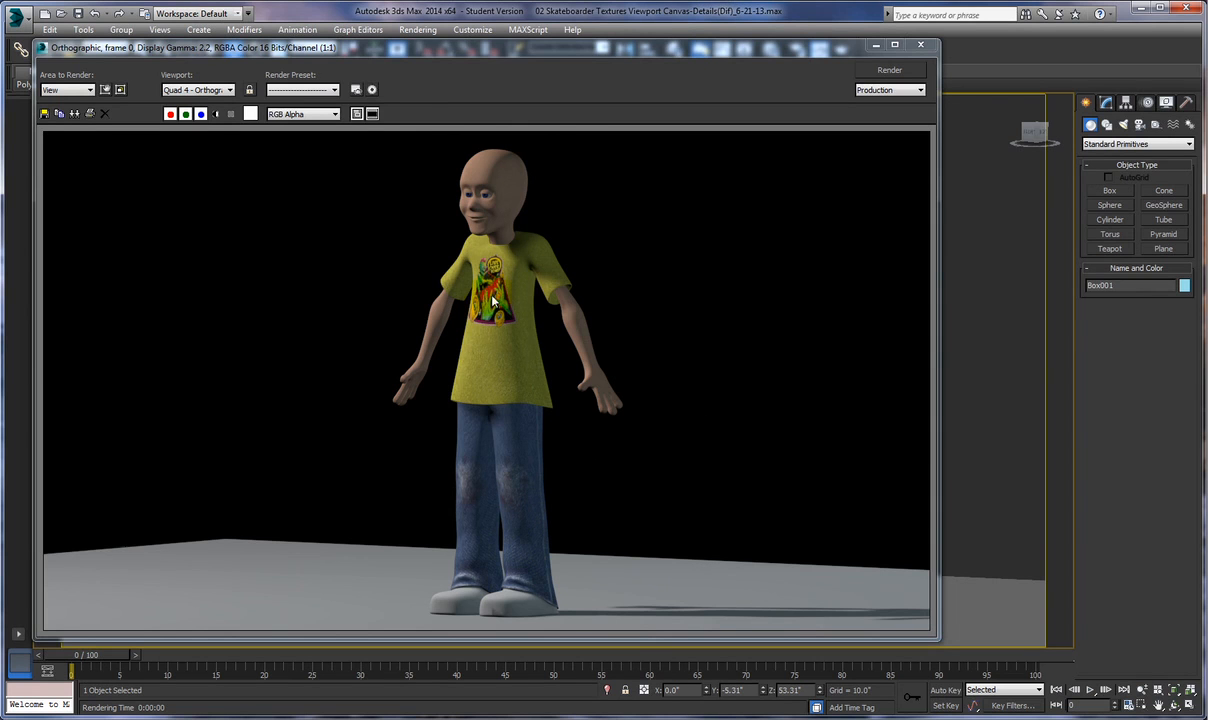
left_click(920, 44)
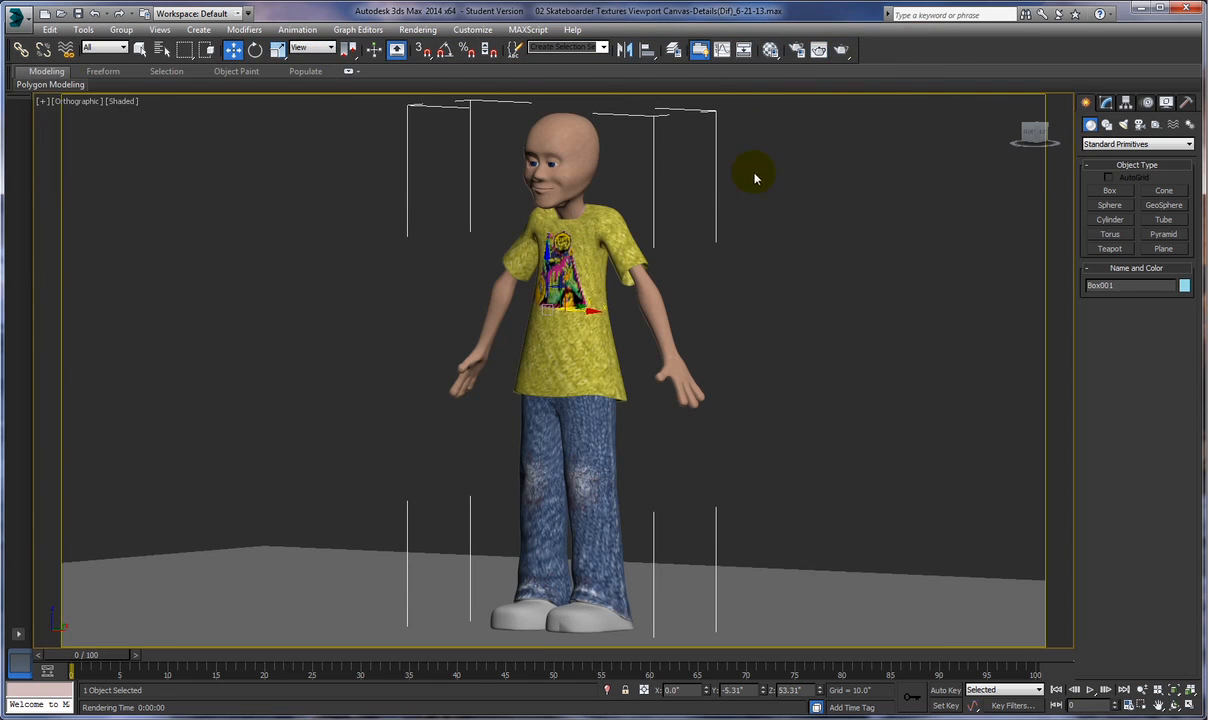
- Inspect the Diffuse.psd bitmap assigned to the 07 - Default material's diffuse color, then close the material editor
left_click(770, 52)
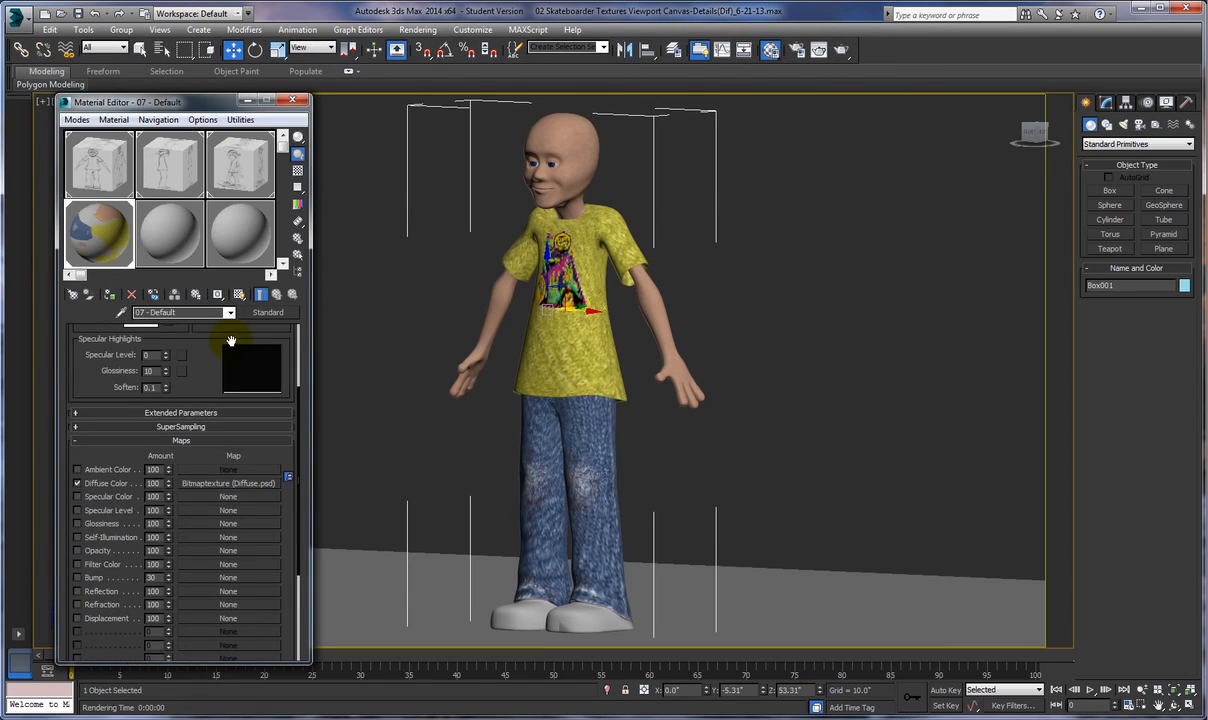
left_click(226, 485)
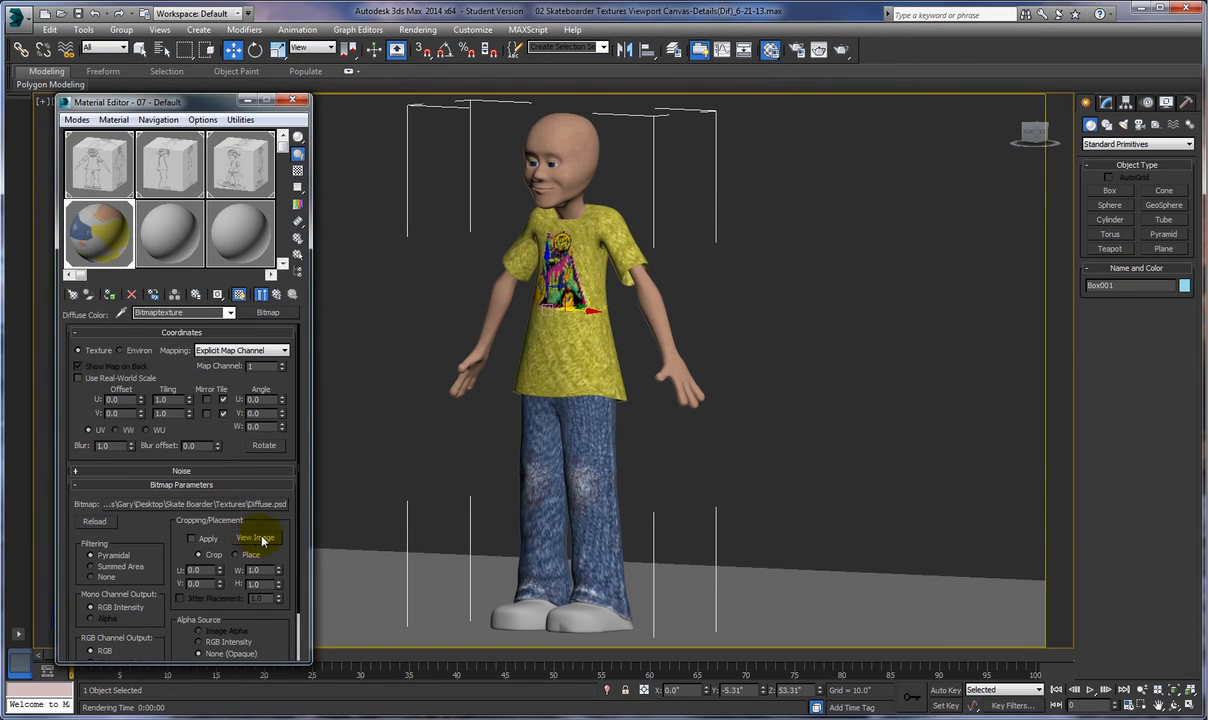
left_click(257, 537)
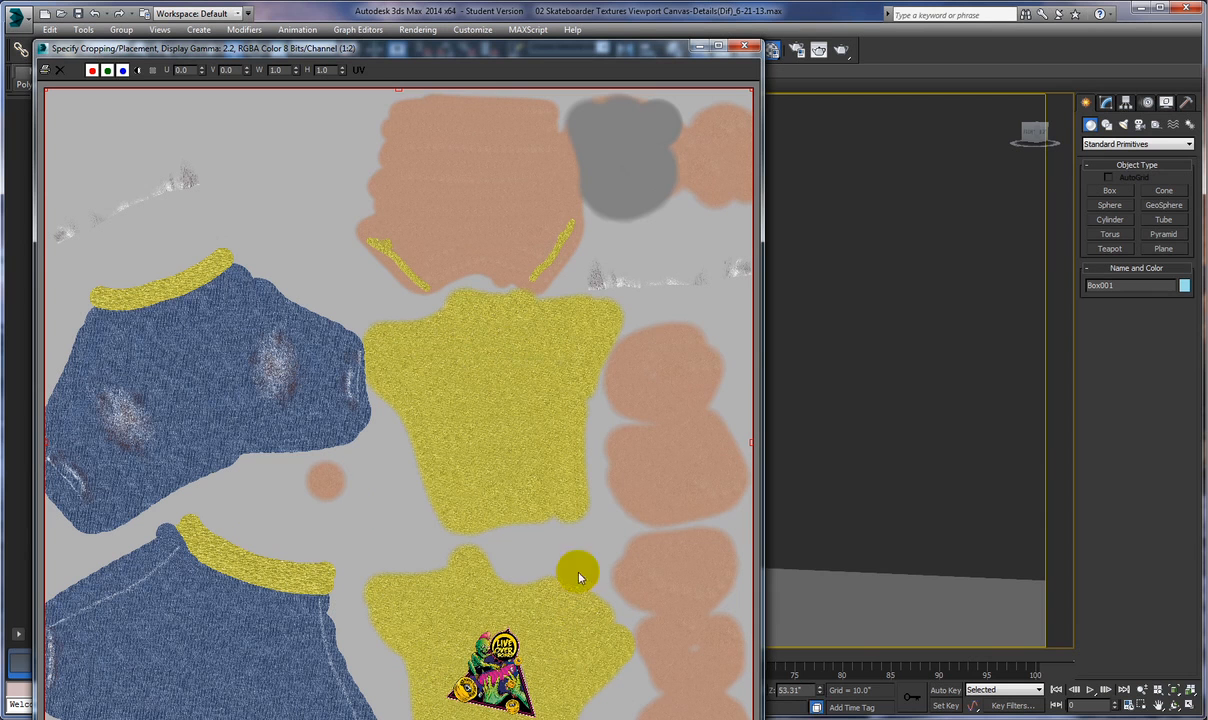
left_click_drag(633, 52, 617, 34)
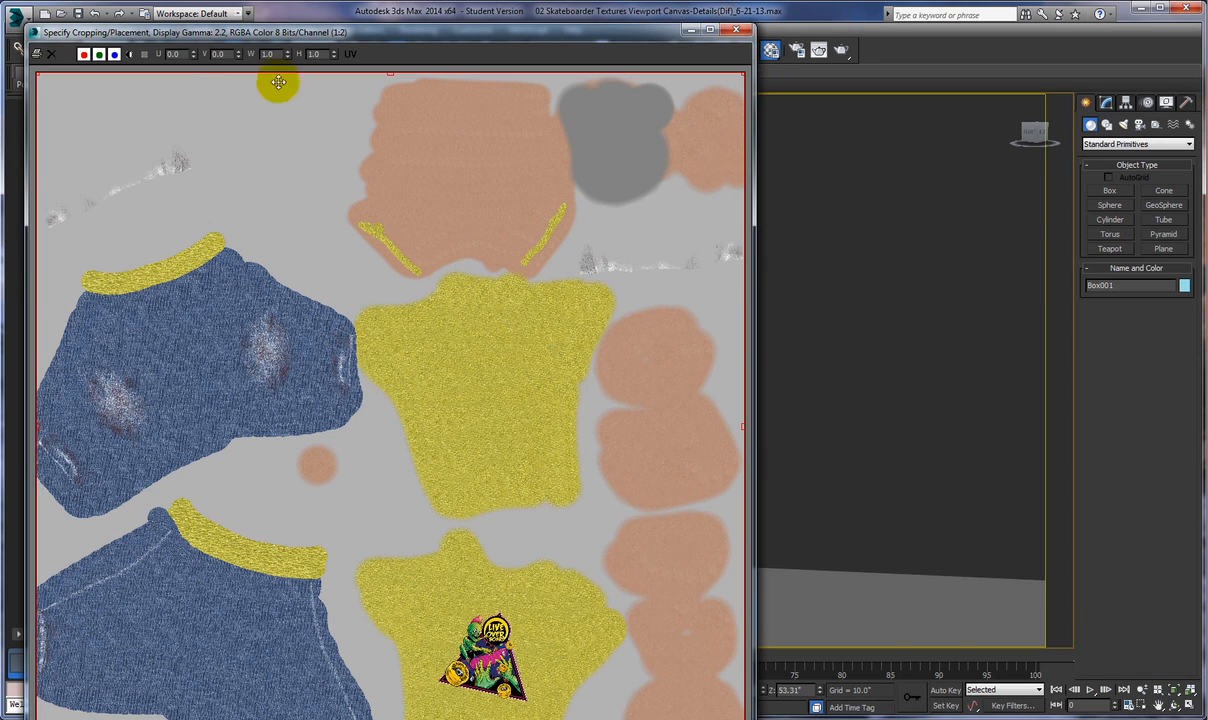
left_click(737, 33)
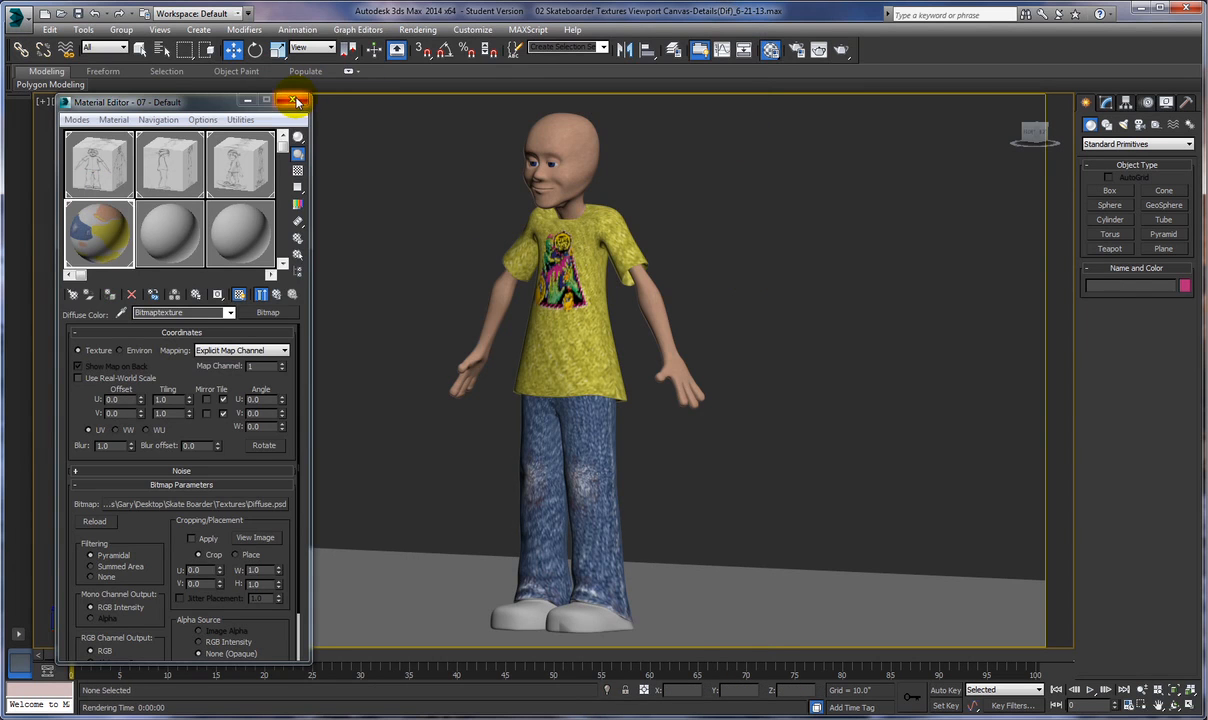
left_click(276, 294)
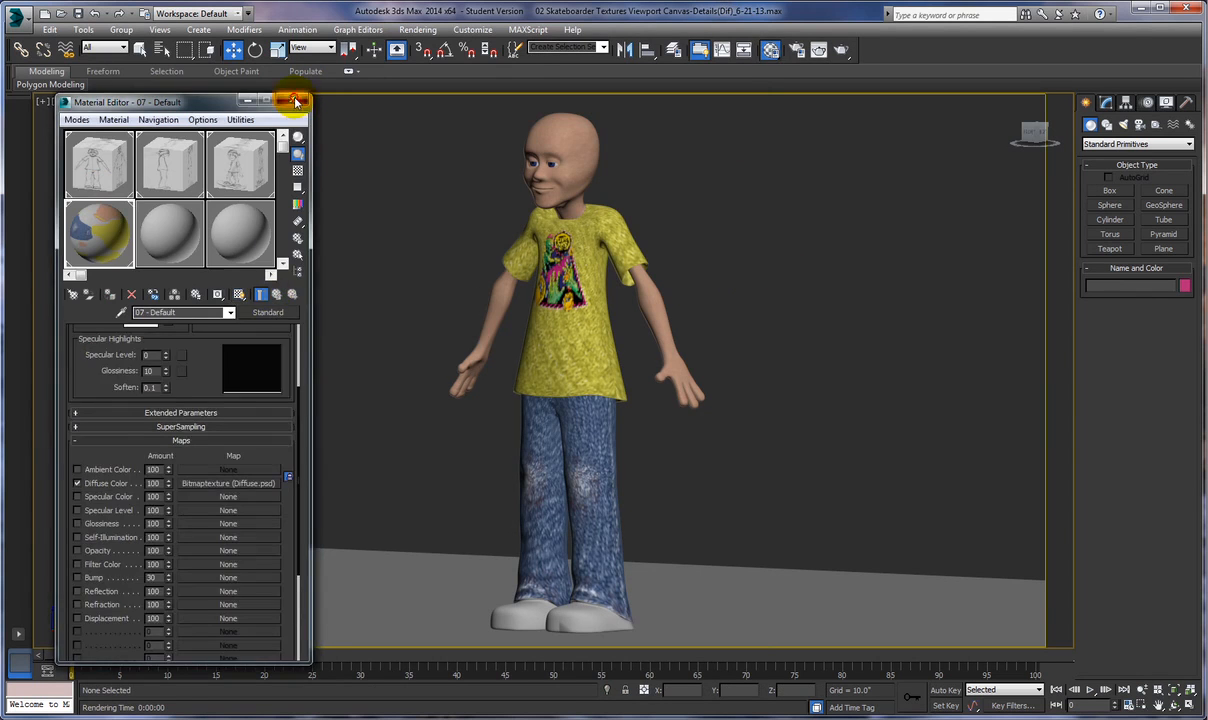
left_click(296, 102)
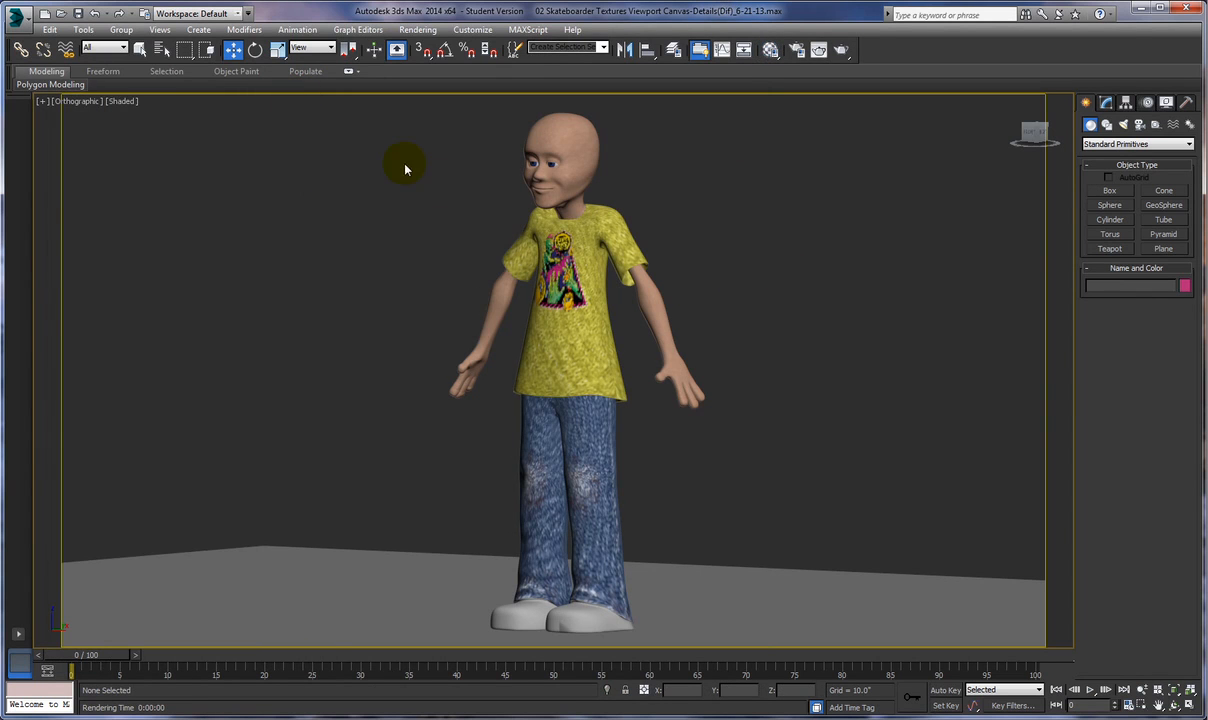
- Open and dock Viewport Canvas, select the skateboarder model and start the Paint tool on its Diffuse Color map
left_click(84, 30)
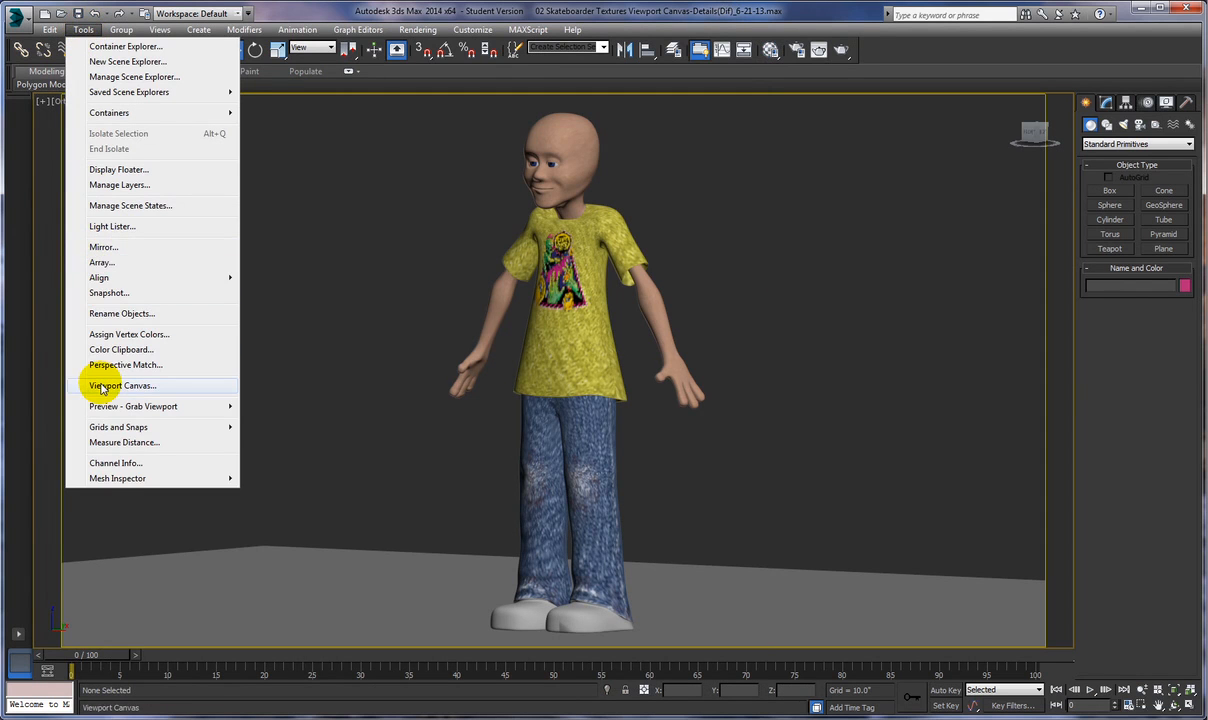
left_click(102, 386)
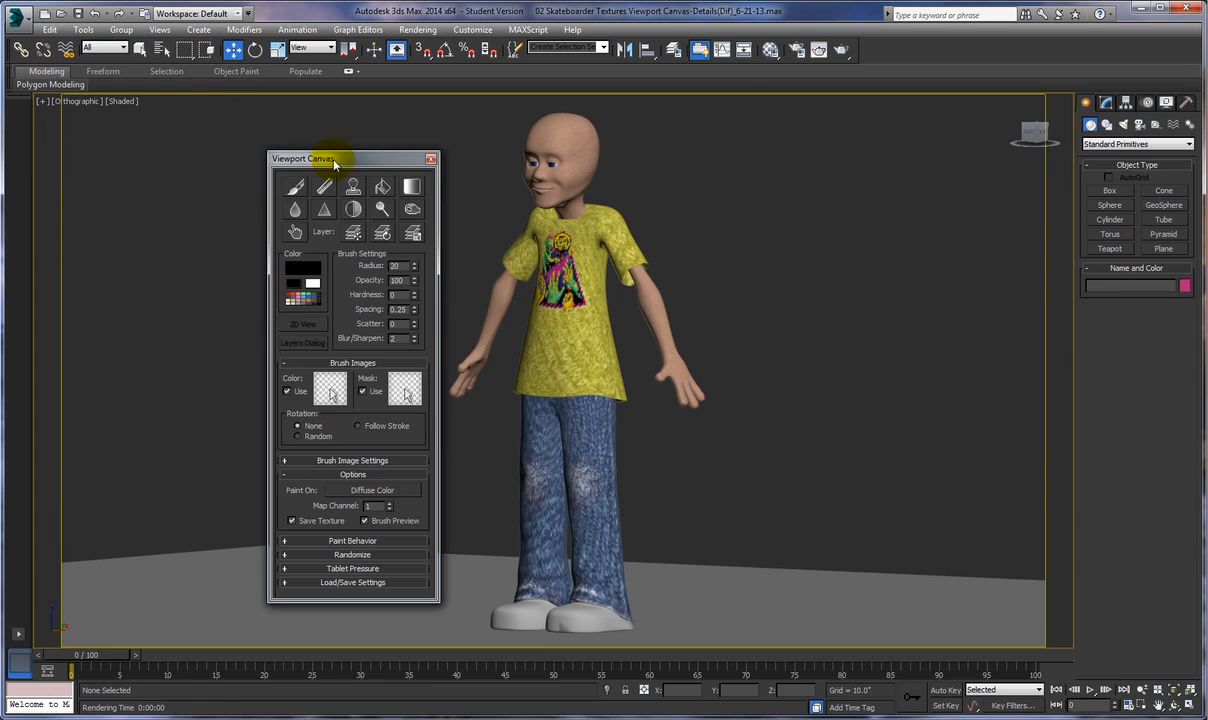
left_click_drag(335, 158, 32, 115)
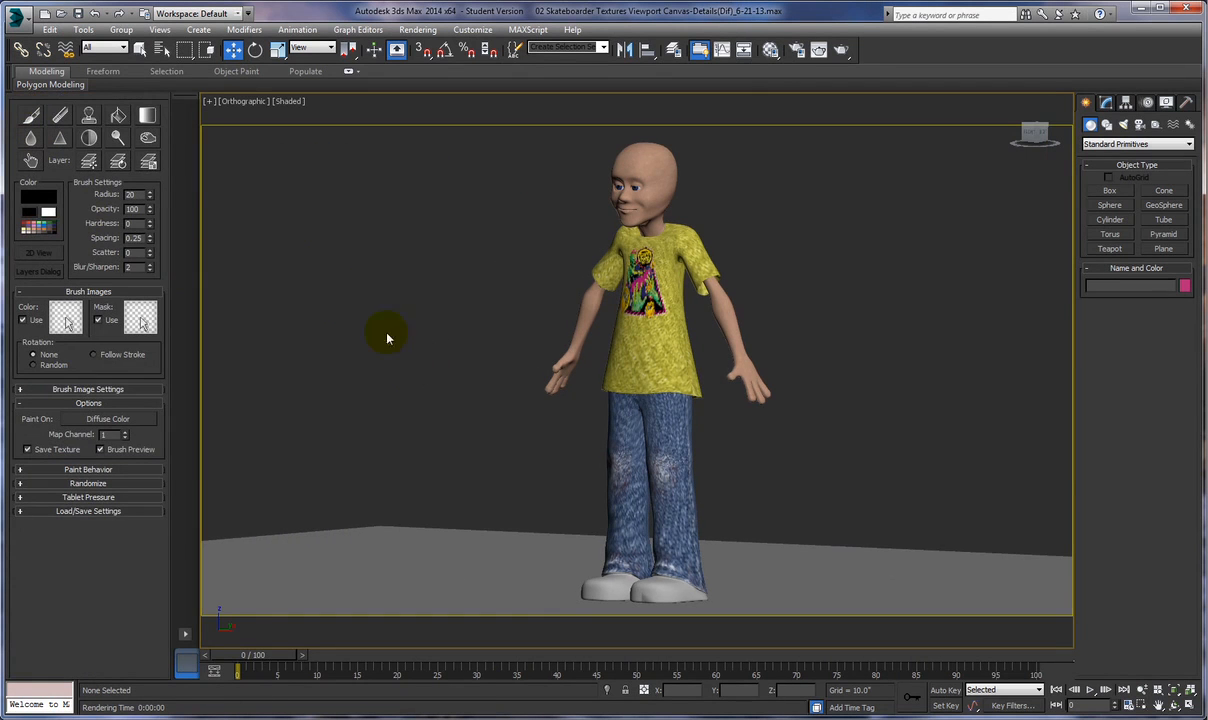
left_click(622, 314)
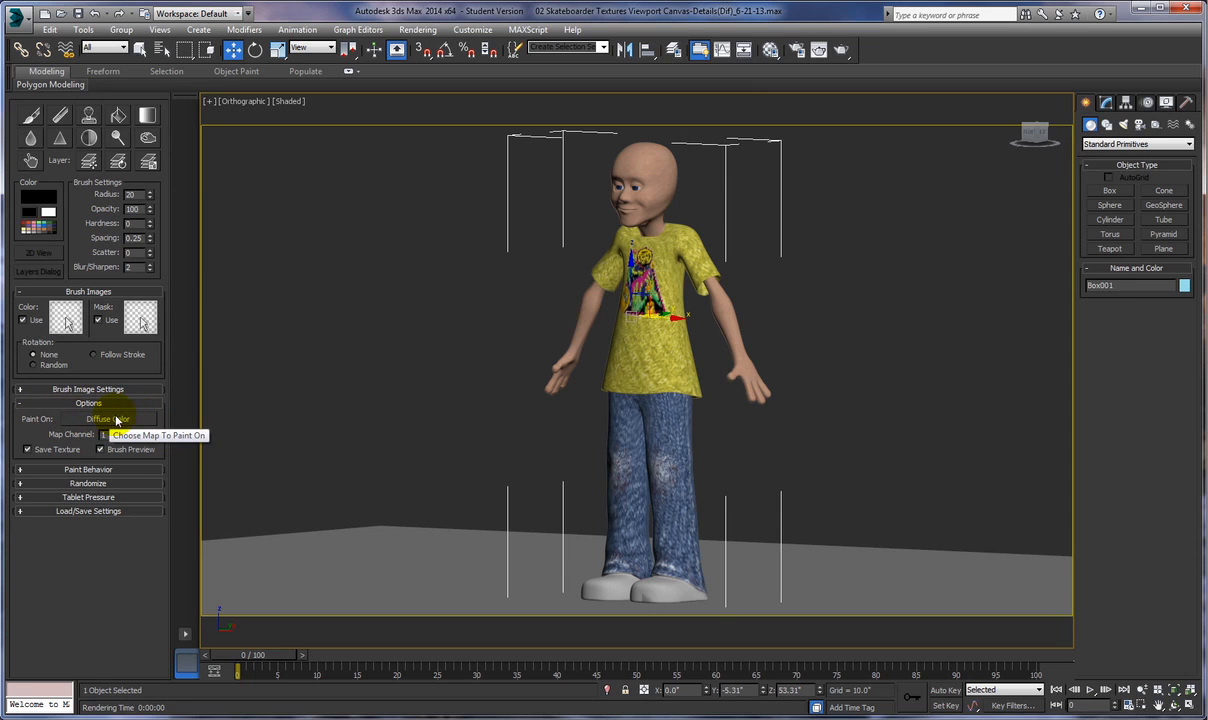
left_click(30, 117)
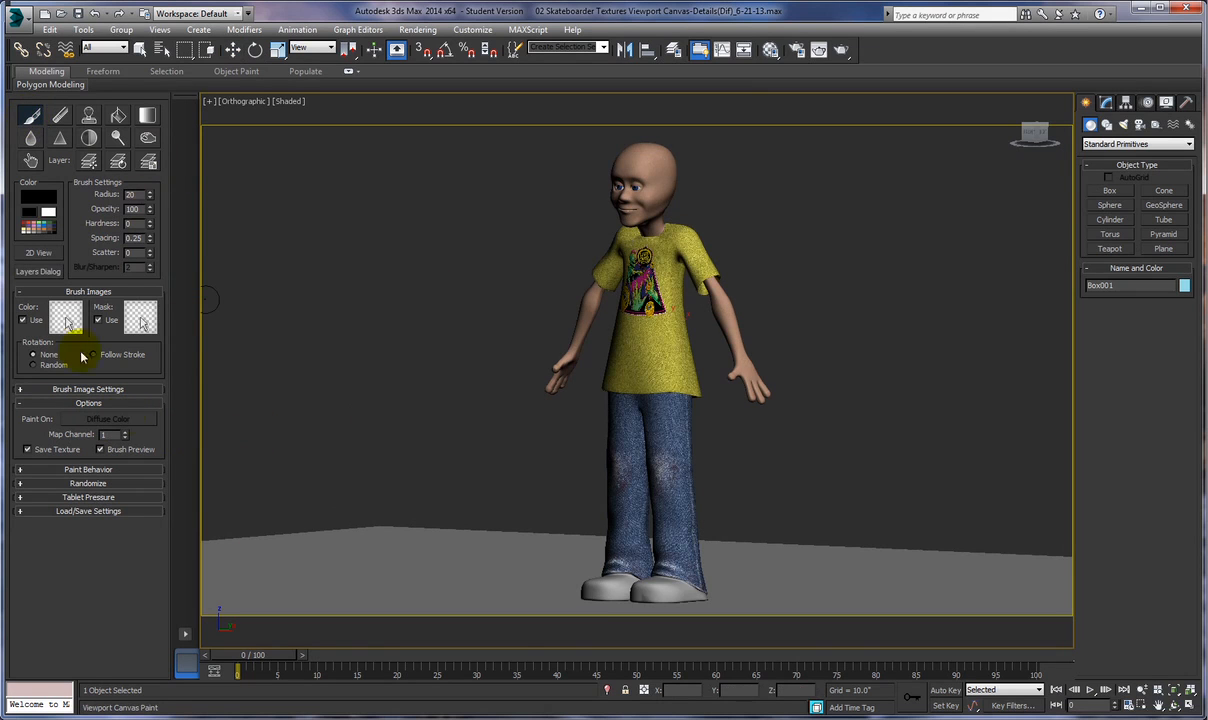
- Open the Layers dialog for the diffuse texture and toggle the logo layer's visibility off and on to check it
left_click(35, 271)
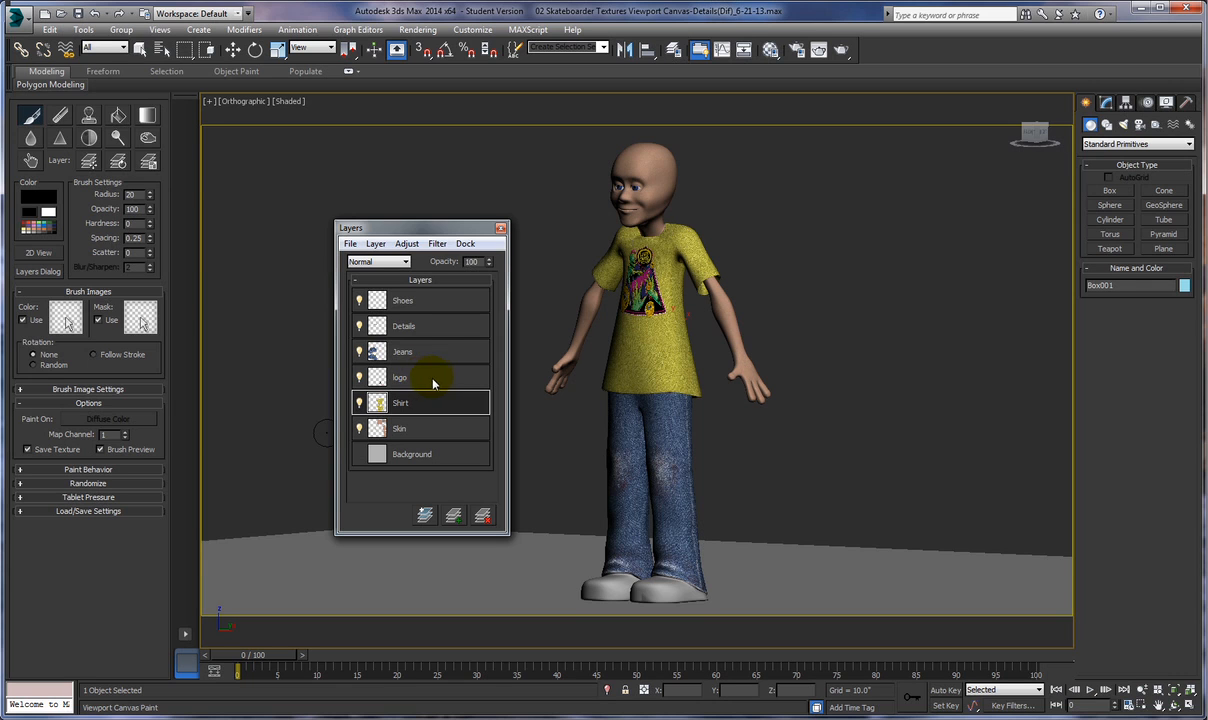
left_click(359, 378)
left_click(359, 378)
left_click(359, 377)
left_click(359, 377)
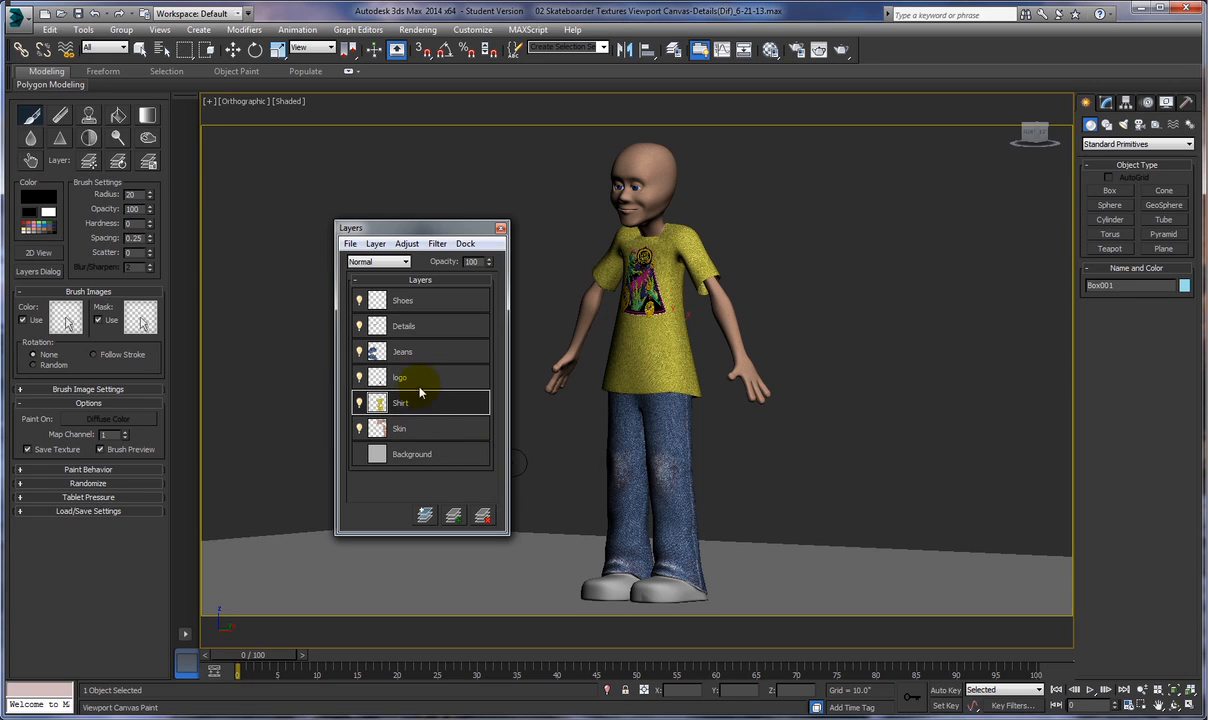
- Make the Shoes layer active and choose the Denim01 custom map as the brush's color image
left_click(423, 303)
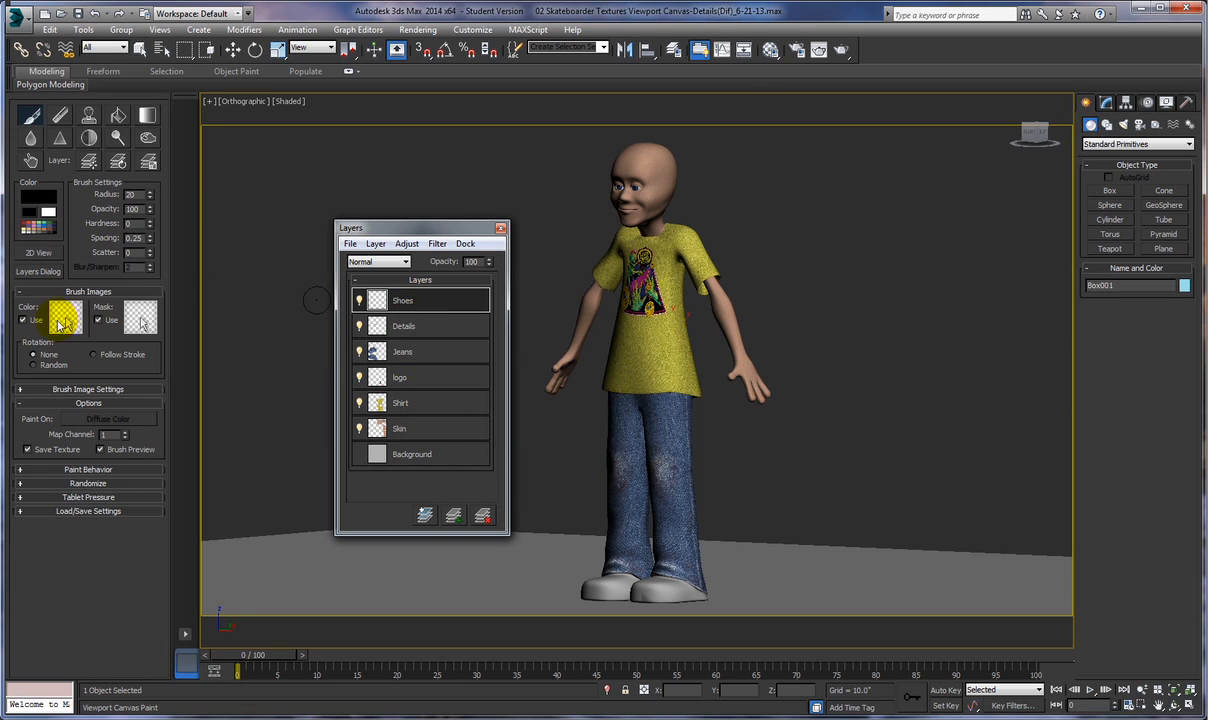
left_click(58, 315)
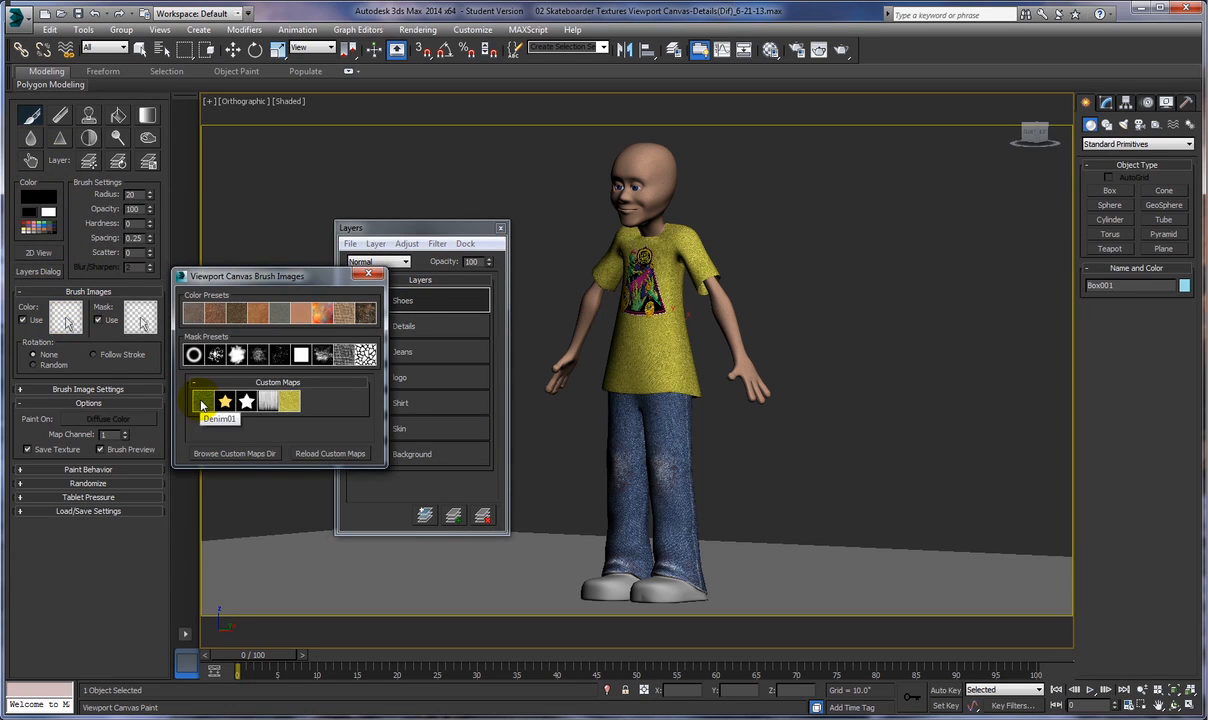
left_click(202, 402)
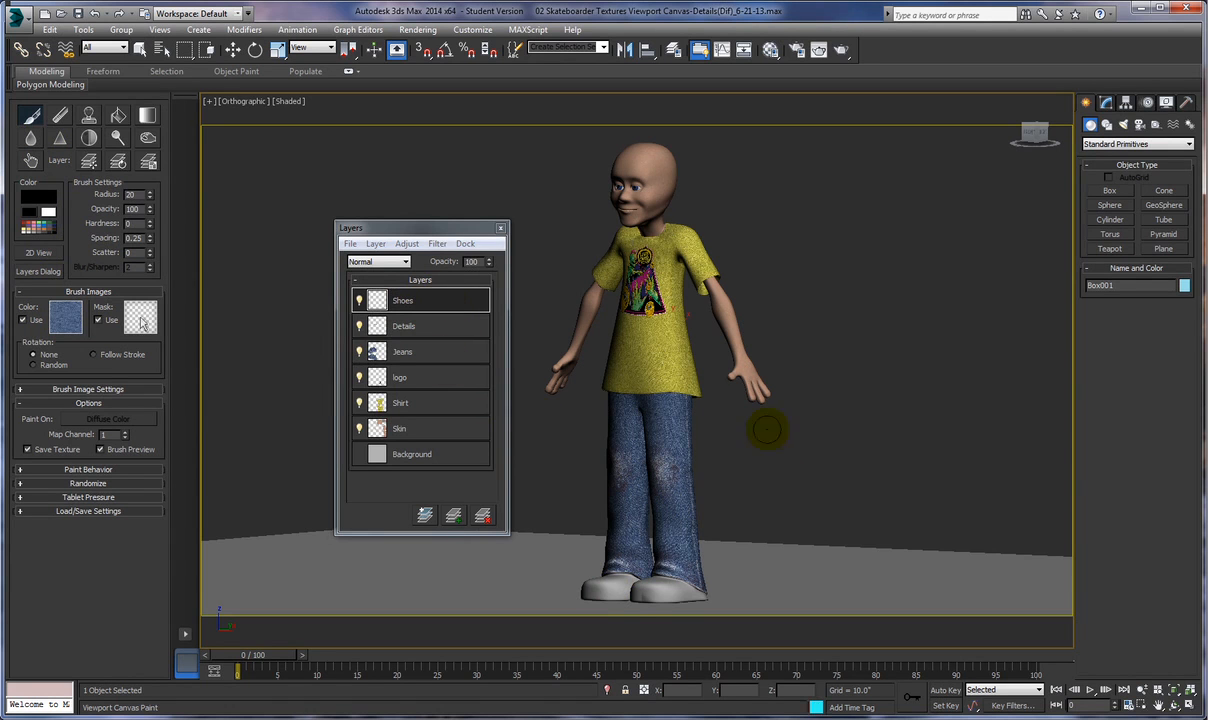
- Clear the view around the shoes, expand the Paint Behavior options and set the brush radius to 43
left_click_drag(425, 228, 307, 147)
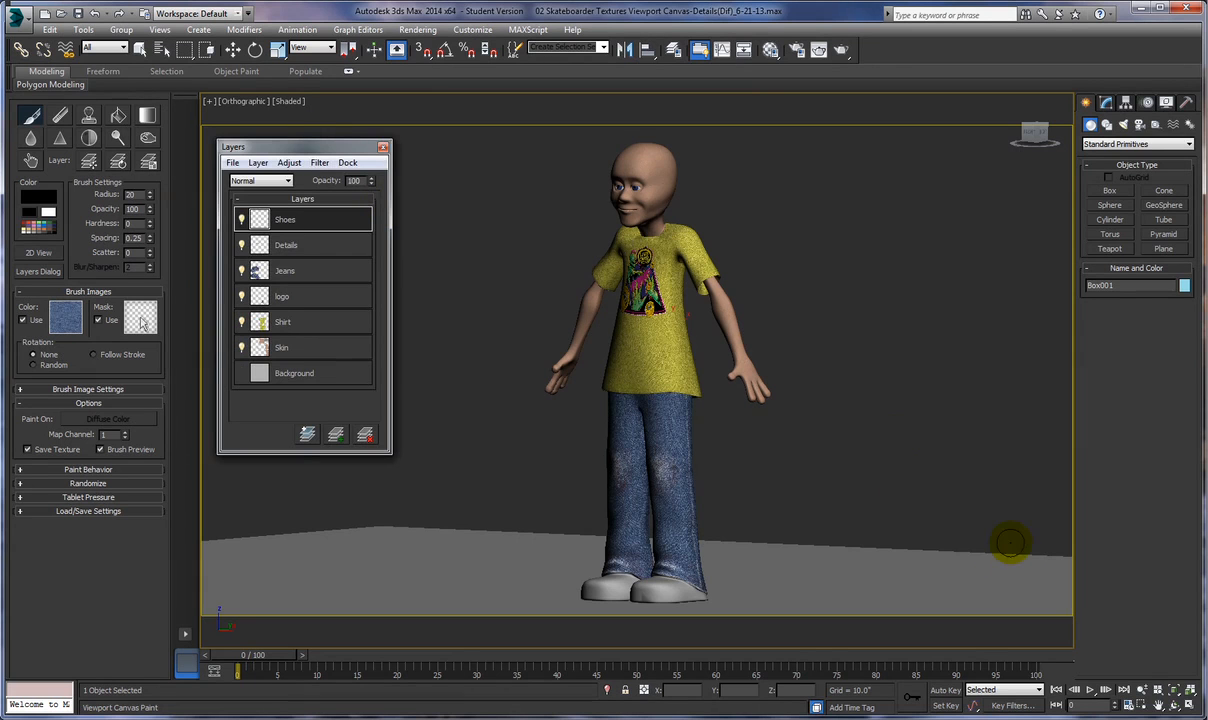
scroll(903, 518, "up", 5)
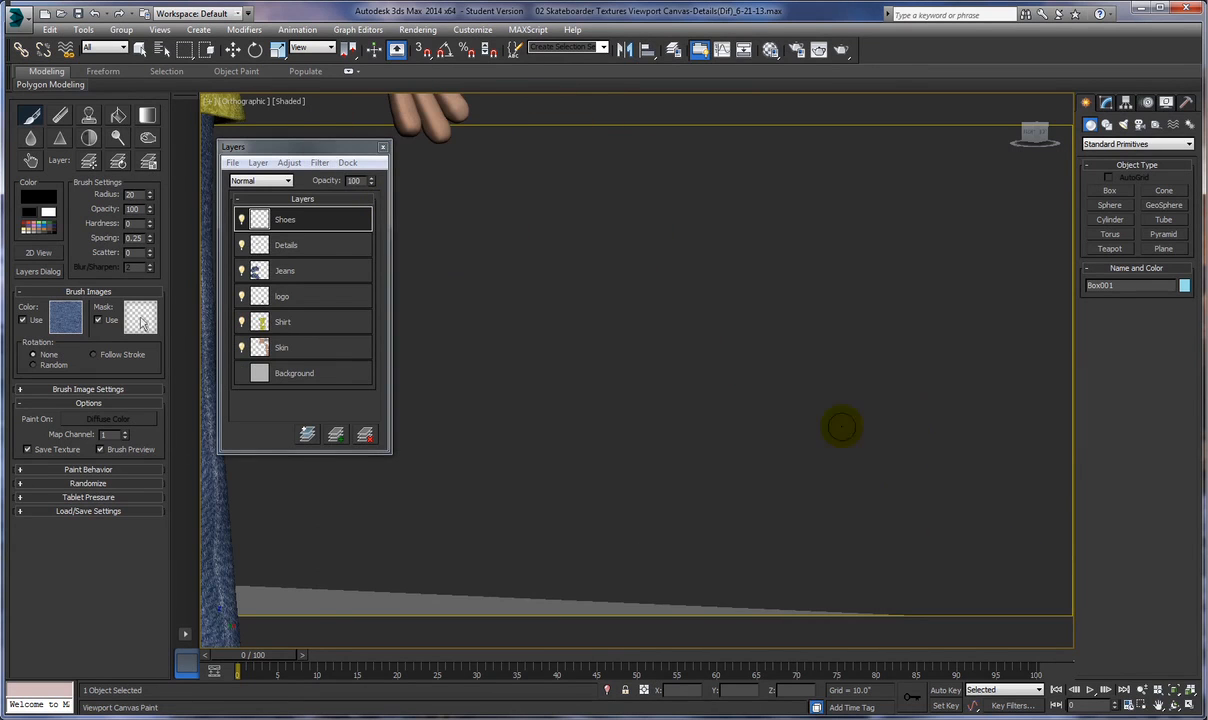
middle_click_drag(477, 550, 1092, 367)
middle_click_drag(957, 437, 1008, 321)
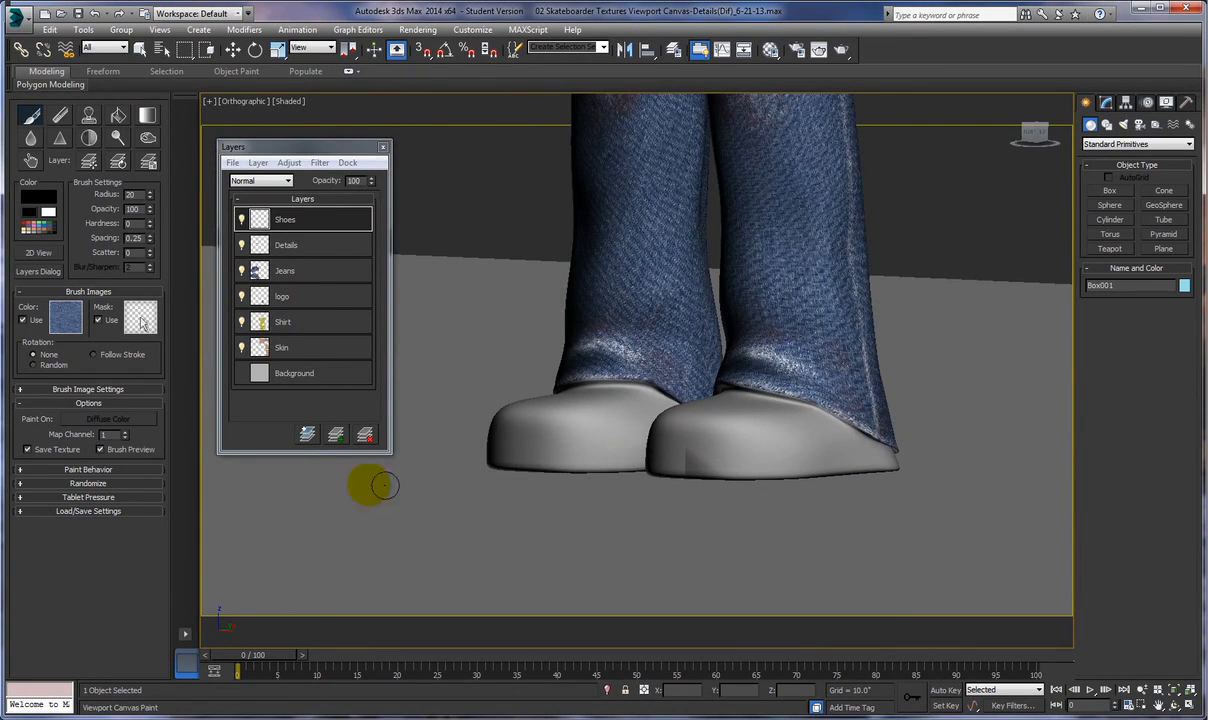
left_click(101, 470)
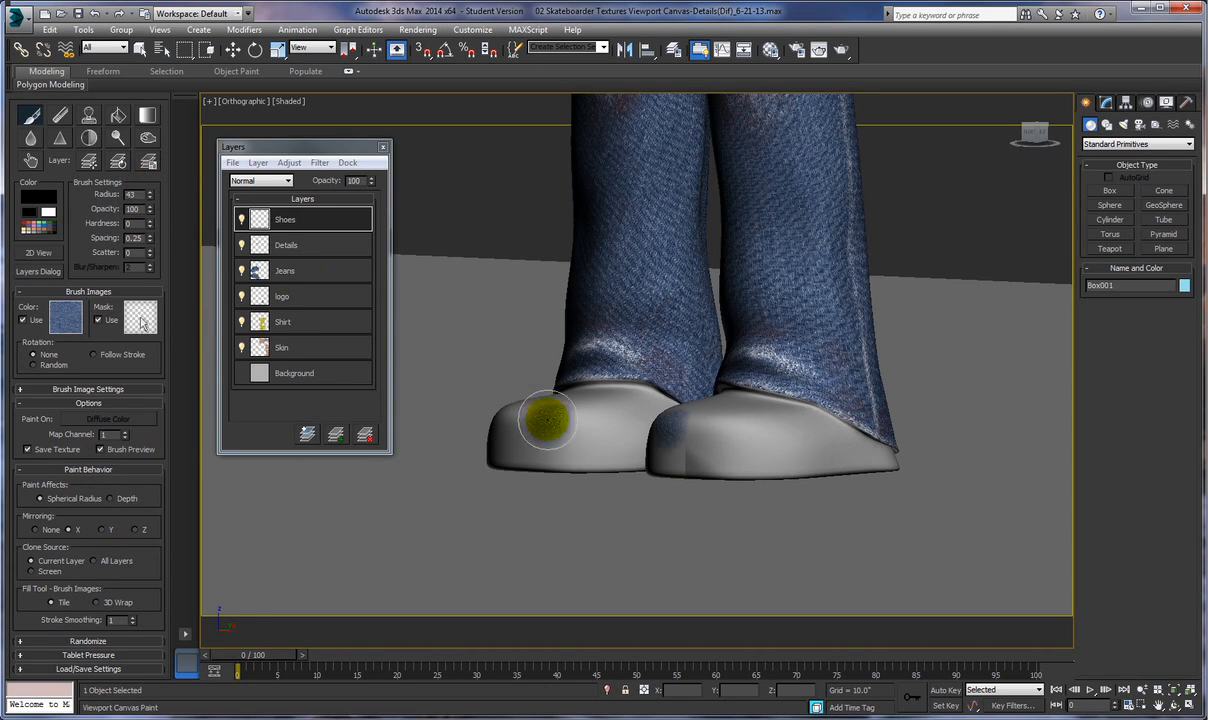
- Open the 2D Paint view at actual size and locate the UV shells of the first shoe
left_click(42, 258)
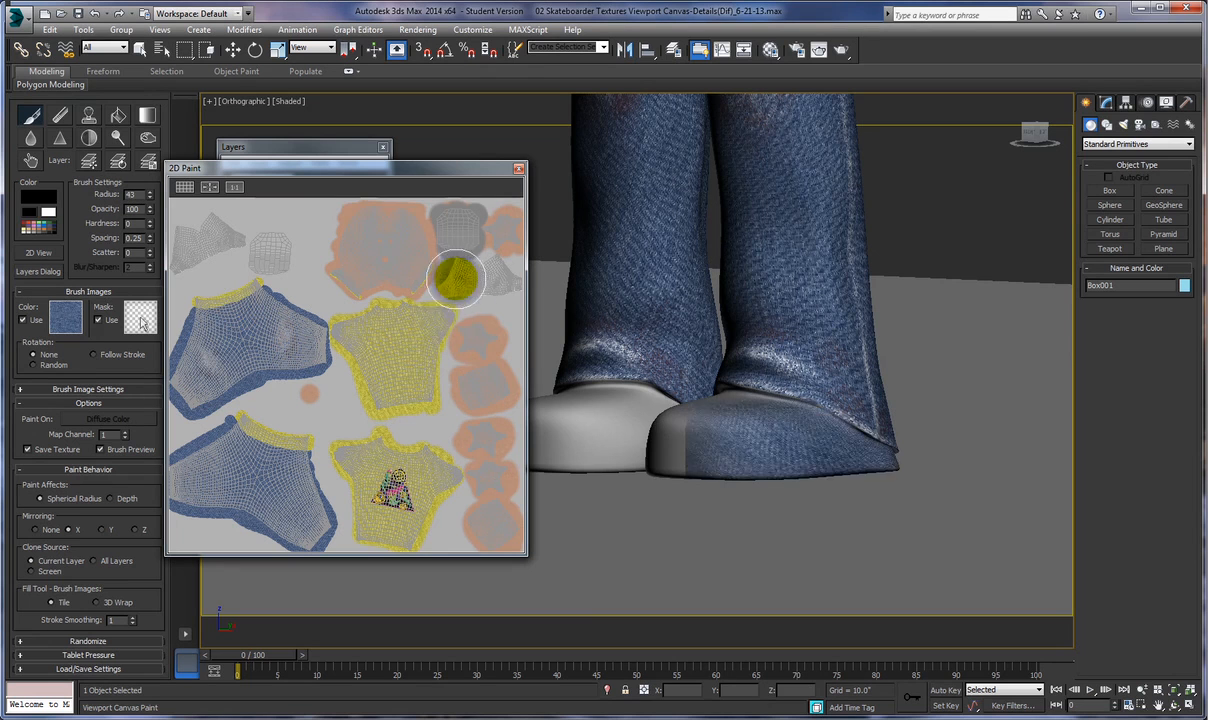
left_click(234, 187)
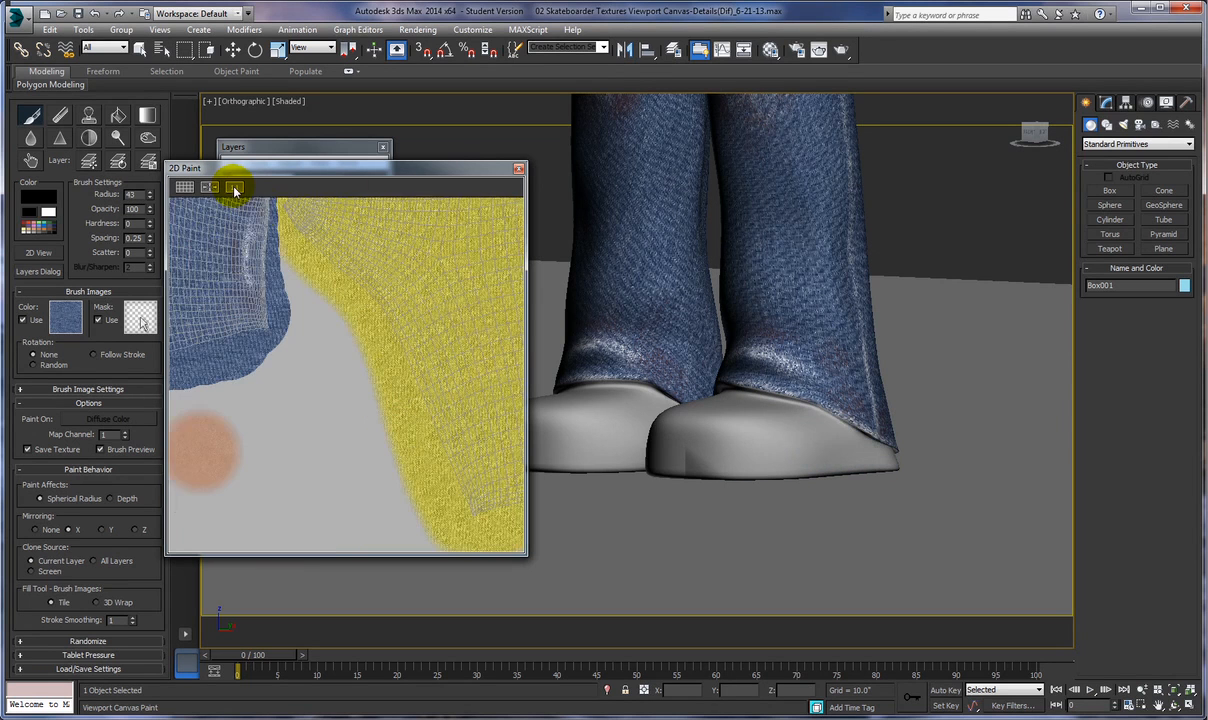
mouse_move(344, 330)
middle_mouse_down()
mouse_move(248, 468)
mouse_move(238, 527)
middle_mouse_up()
middle_click_drag(469, 267, 235, 415)
middle_click_drag(404, 324, 320, 499)
middle_click_drag(376, 367, 391, 372)
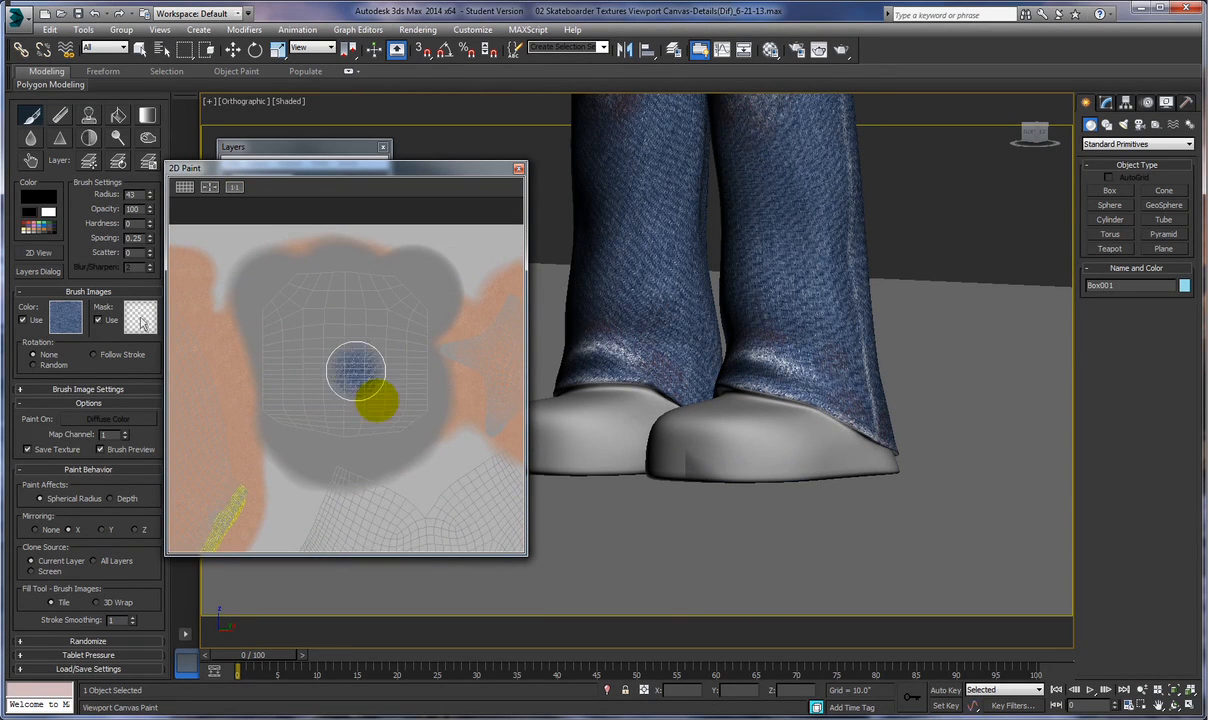
mouse_move(388, 510)
middle_mouse_down()
mouse_move(418, 450)
mouse_move(415, 353)
middle_mouse_up()
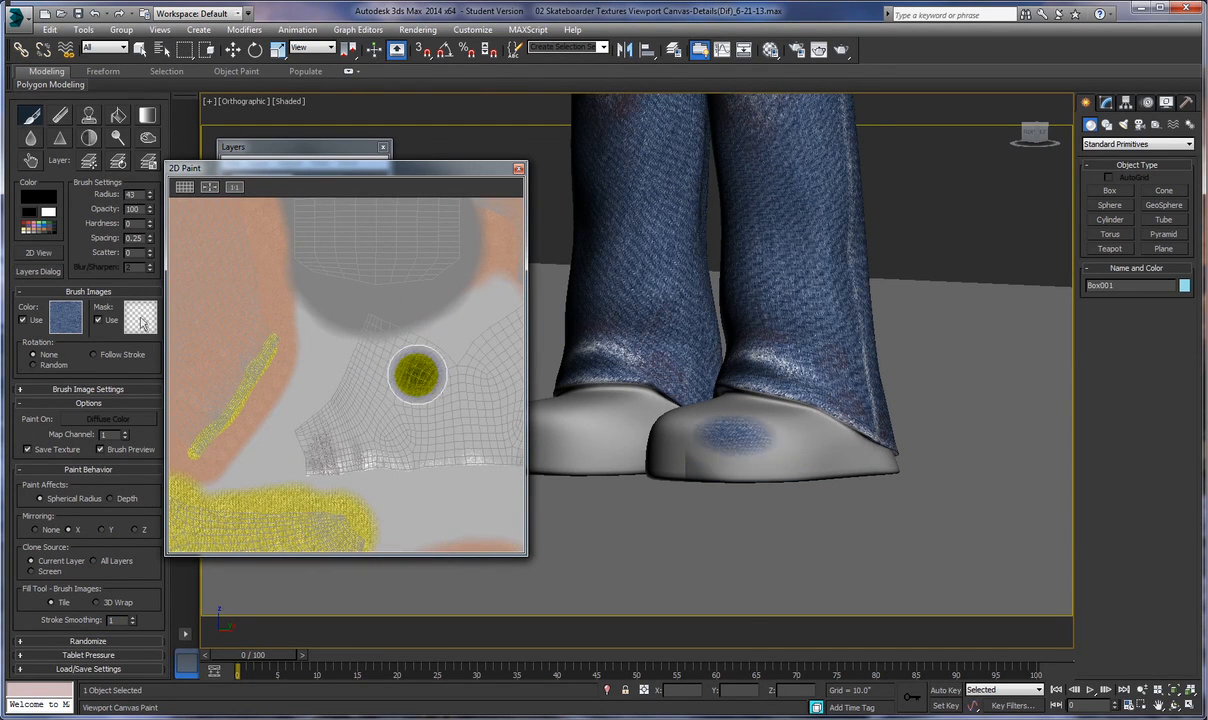
mouse_move(392, 360)
middle_mouse_down()
mouse_move(270, 356)
mouse_move(300, 363)
middle_mouse_up()
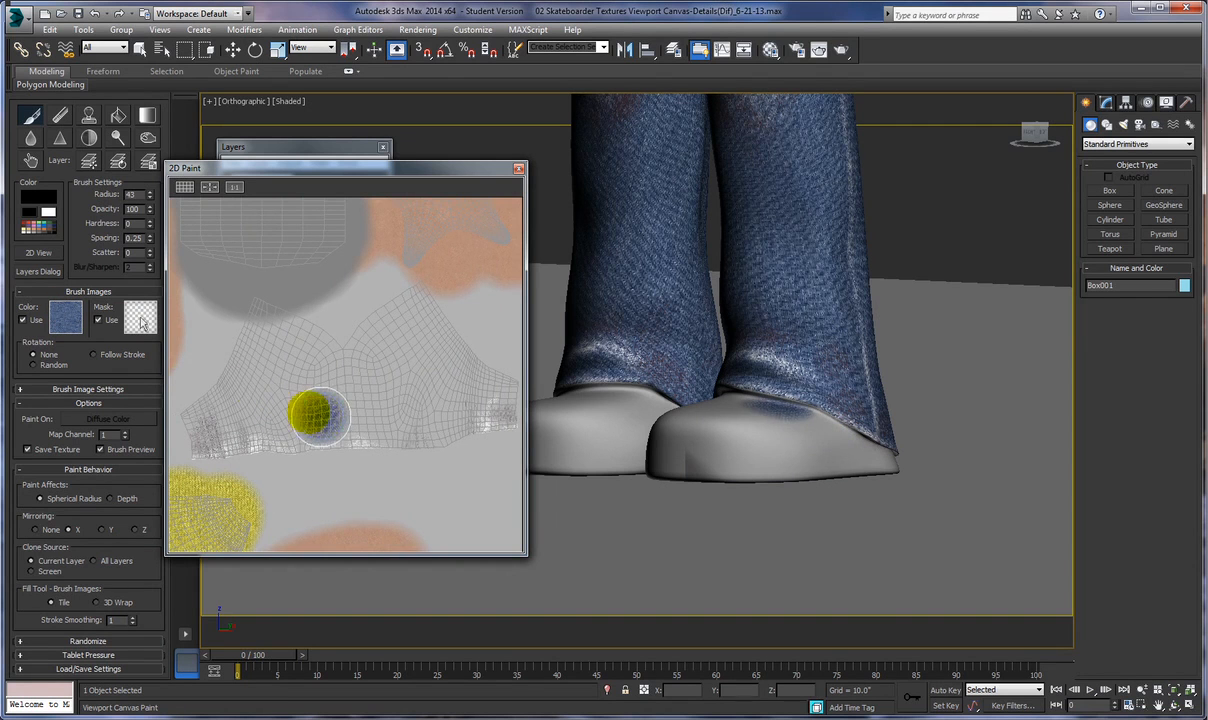
- Set the brush radius to 18 and paint denim over the first shoe's upper UV shell in the 2D view
left_click(150, 197)
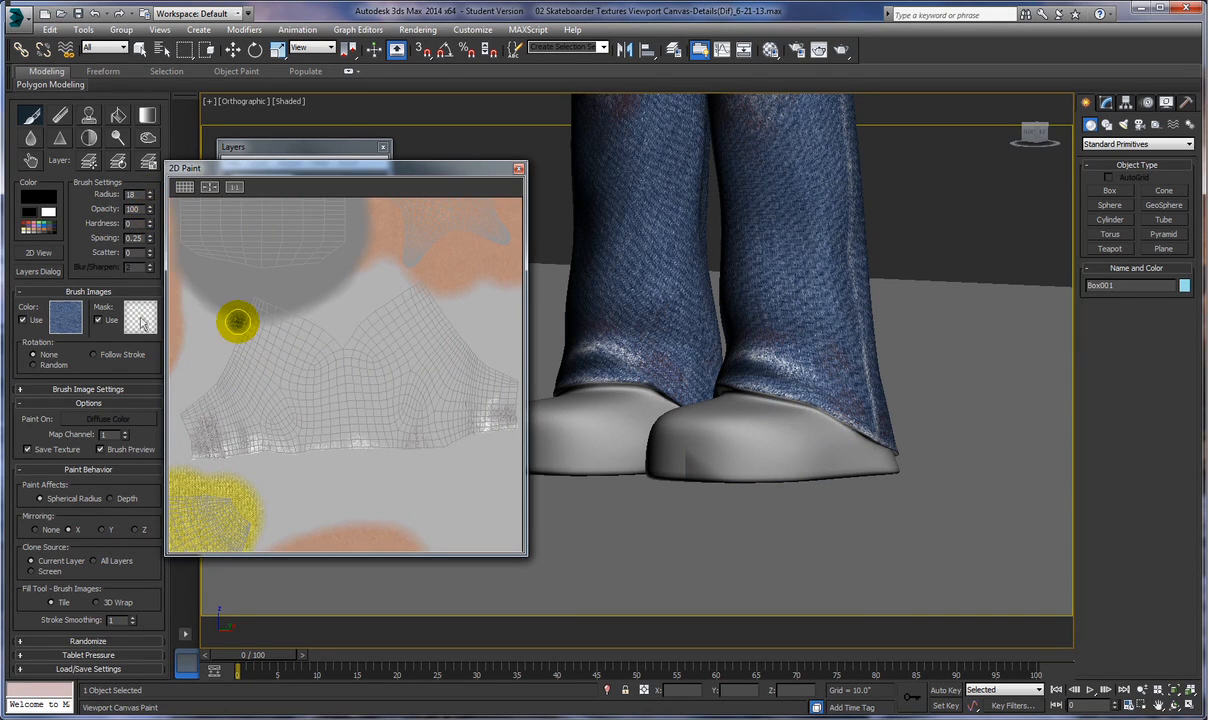
mouse_move(254, 301)
left_mouse_down()
mouse_move(340, 348)
mouse_move(421, 287)
mouse_move(504, 385)
mouse_move(510, 423)
mouse_move(423, 442)
mouse_move(190, 455)
mouse_move(177, 410)
mouse_move(217, 377)
mouse_move(253, 305)
mouse_move(232, 340)
mouse_move(302, 348)
mouse_move(380, 342)
mouse_move(391, 325)
mouse_move(367, 340)
mouse_move(440, 329)
mouse_move(458, 353)
mouse_move(402, 337)
mouse_move(493, 404)
mouse_move(469, 423)
mouse_move(477, 402)
mouse_move(386, 355)
mouse_move(237, 367)
mouse_move(302, 353)
mouse_move(202, 369)
mouse_move(229, 391)
mouse_move(194, 412)
mouse_move(206, 436)
mouse_move(426, 431)
mouse_move(453, 394)
mouse_move(399, 367)
mouse_move(248, 386)
mouse_move(202, 423)
mouse_move(448, 413)
mouse_move(270, 431)
mouse_move(437, 402)
mouse_move(396, 391)
mouse_move(229, 402)
mouse_move(418, 399)
mouse_move(212, 417)
mouse_move(453, 410)
mouse_move(426, 386)
left_mouse_up()
middle_click_drag(426, 386, 414, 172)
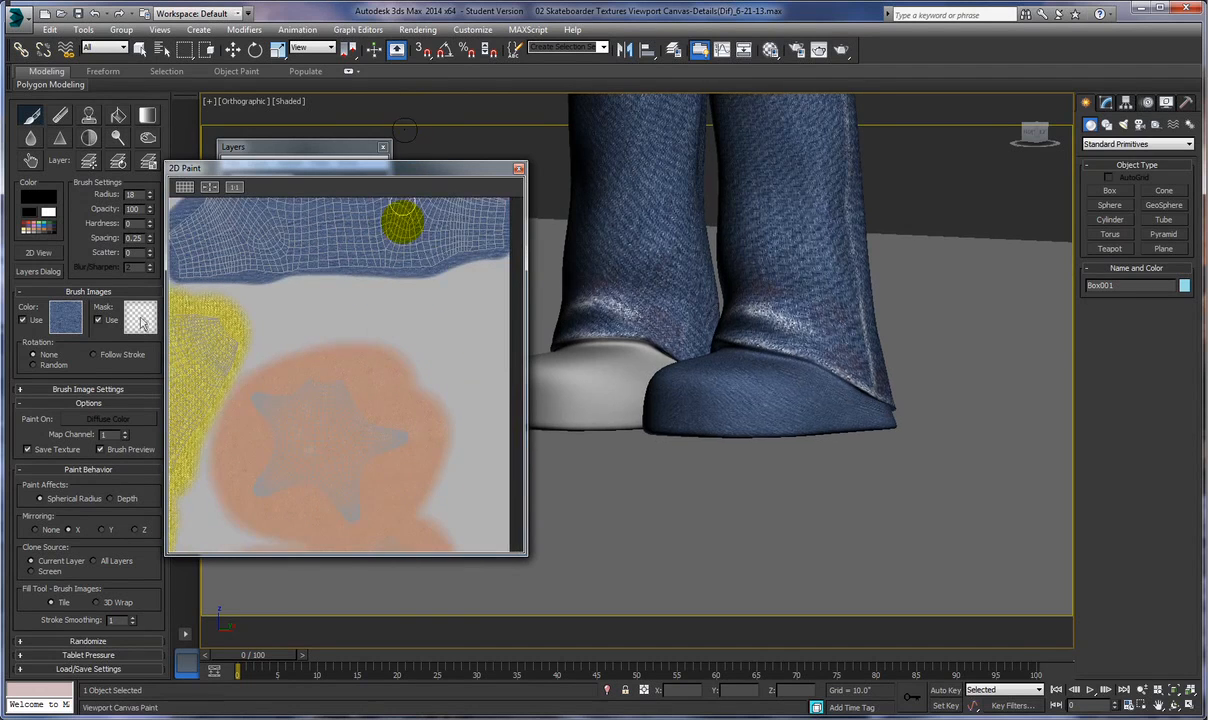
- Find the unpainted shell of the second shoe in the 2D view at actual size and cover it with the denim brush
scroll(466, 367, "down", 3)
scroll(466, 367, "down", 2)
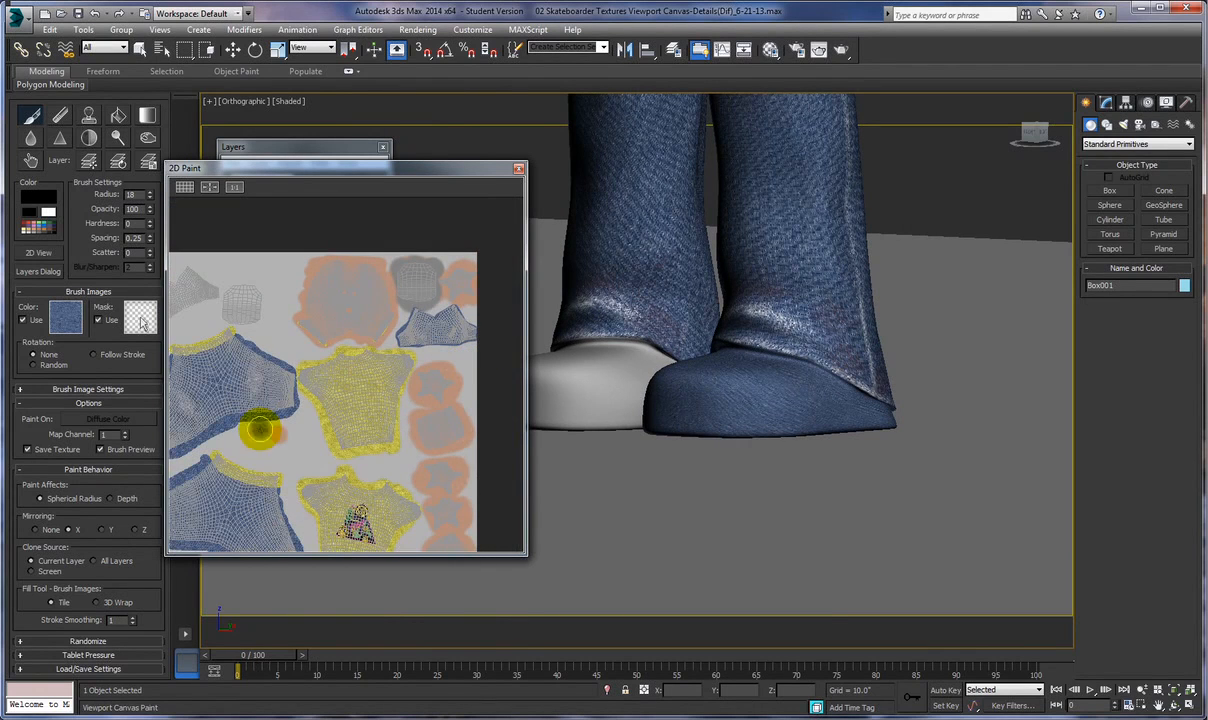
middle_click_drag(274, 267, 380, 291)
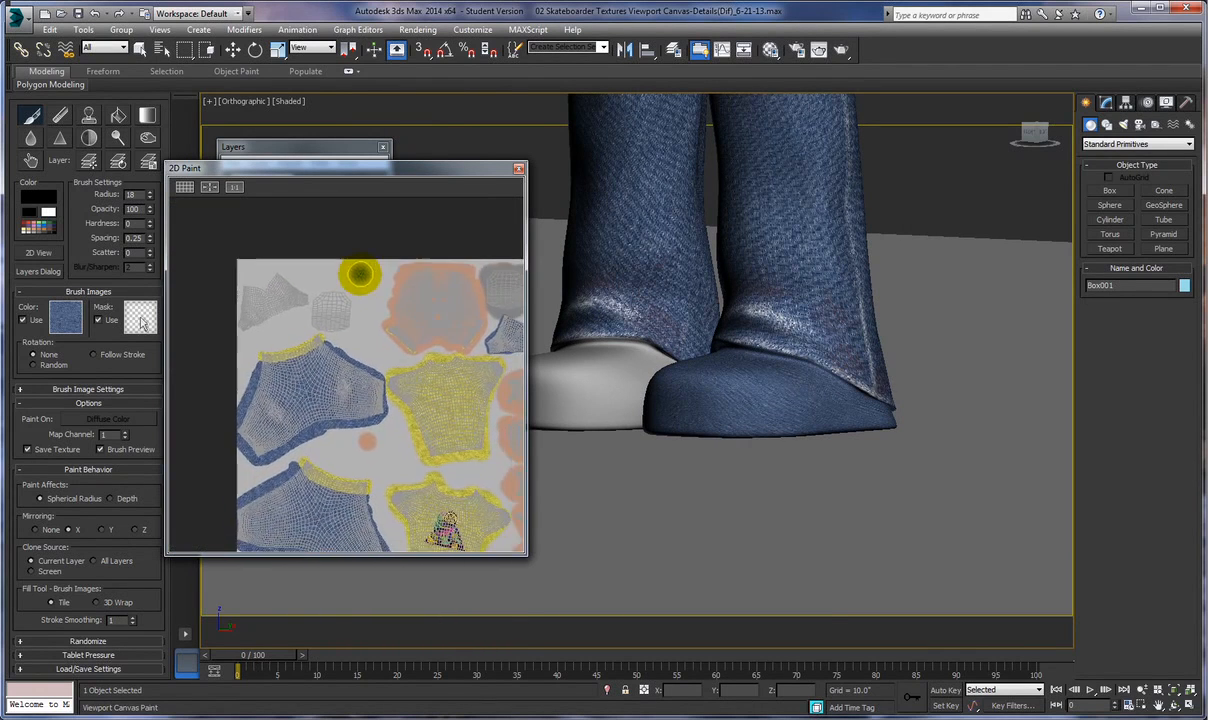
scroll(250, 291, "up", 2)
scroll(263, 313, "up", 5)
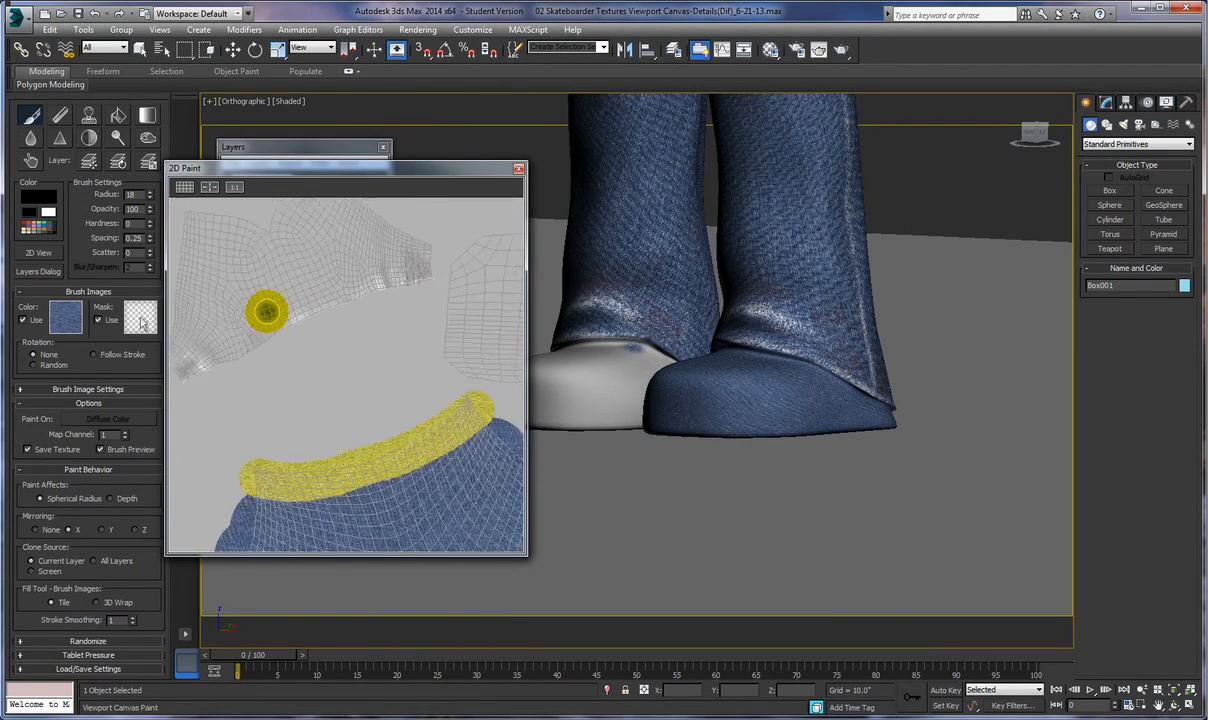
left_click(235, 190)
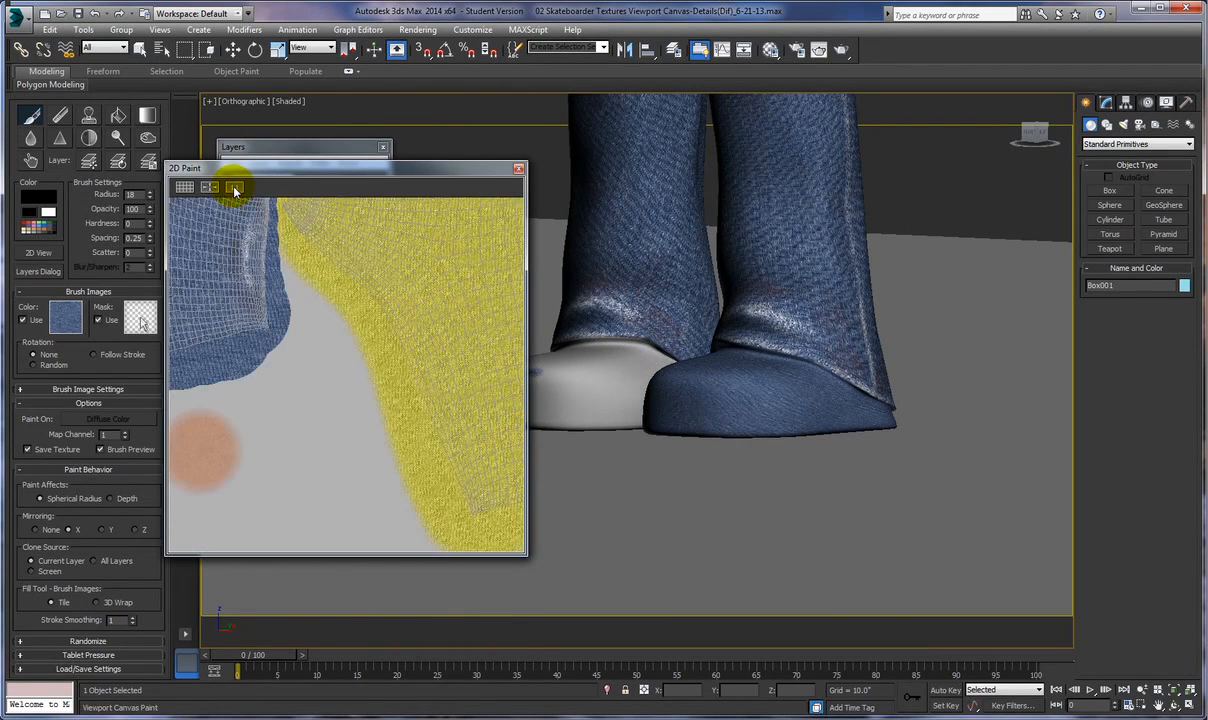
middle_click_drag(270, 278, 318, 324)
scroll(410, 355, "up", 3)
mouse_move(230, 298)
middle_mouse_down()
mouse_move(501, 328)
mouse_move(478, 318)
middle_mouse_up()
middle_click_drag(372, 284, 178, 251)
middle_click_drag(297, 312, 273, 455)
mouse_move(334, 264)
middle_mouse_down()
mouse_move(331, 424)
mouse_move(399, 321)
mouse_move(440, 334)
middle_mouse_up()
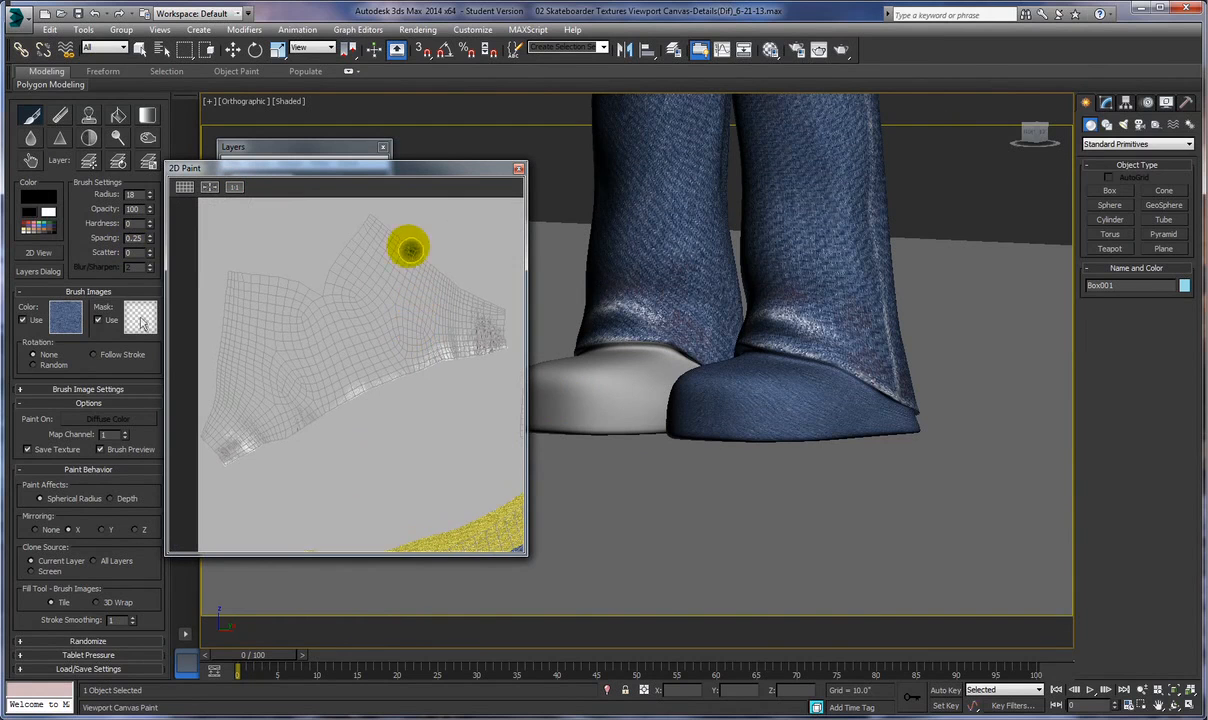
mouse_move(367, 213)
left_mouse_down()
mouse_move(472, 297)
mouse_move(503, 347)
mouse_move(215, 450)
mouse_move(203, 421)
mouse_move(232, 265)
left_mouse_up()
mouse_move(212, 373)
left_mouse_down()
mouse_move(197, 448)
mouse_move(246, 472)
left_mouse_up()
mouse_move(232, 272)
left_mouse_down()
mouse_move(326, 291)
mouse_move(348, 232)
mouse_move(370, 220)
mouse_move(356, 256)
mouse_move(368, 272)
mouse_move(388, 262)
mouse_move(493, 329)
mouse_move(450, 313)
mouse_move(450, 348)
mouse_move(426, 297)
mouse_move(413, 348)
mouse_move(396, 293)
mouse_move(390, 350)
mouse_move(372, 340)
mouse_move(387, 319)
mouse_move(380, 288)
mouse_move(259, 294)
mouse_move(218, 325)
mouse_move(243, 404)
mouse_move(224, 404)
mouse_move(224, 426)
mouse_move(243, 431)
mouse_move(349, 392)
mouse_move(368, 350)
mouse_move(344, 305)
mouse_move(264, 302)
mouse_move(240, 350)
mouse_move(243, 395)
mouse_move(256, 407)
mouse_move(348, 370)
mouse_move(353, 348)
mouse_move(337, 324)
mouse_move(265, 320)
mouse_move(264, 377)
mouse_move(244, 380)
mouse_move(267, 394)
mouse_move(307, 361)
mouse_move(358, 355)
mouse_move(307, 369)
mouse_move(337, 350)
mouse_move(315, 329)
mouse_move(269, 331)
mouse_move(280, 354)
mouse_move(308, 344)
mouse_move(288, 340)
mouse_move(307, 368)
left_mouse_up()
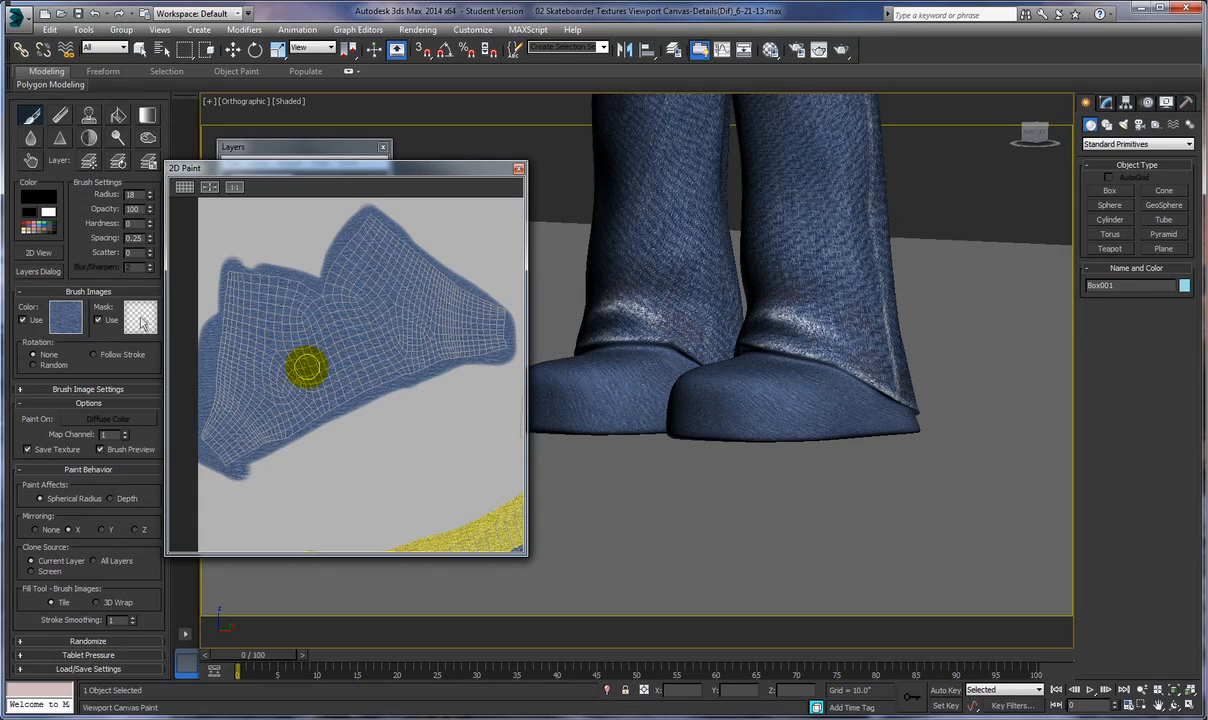
- Close the 2D Paint view and set up a plain white brush with the color image turned off and radius 10
left_click(518, 170)
scroll(584, 412, "down", 1)
scroll(580, 410, "up", 2)
mouse_move(588, 411)
middle_mouse_down("alt")
mouse_move(581, 461)
mouse_move(600, 417)
mouse_move(582, 437)
mouse_move(627, 453)
mouse_move(652, 442)
mouse_move(524, 414)
middle_mouse_up("alt")
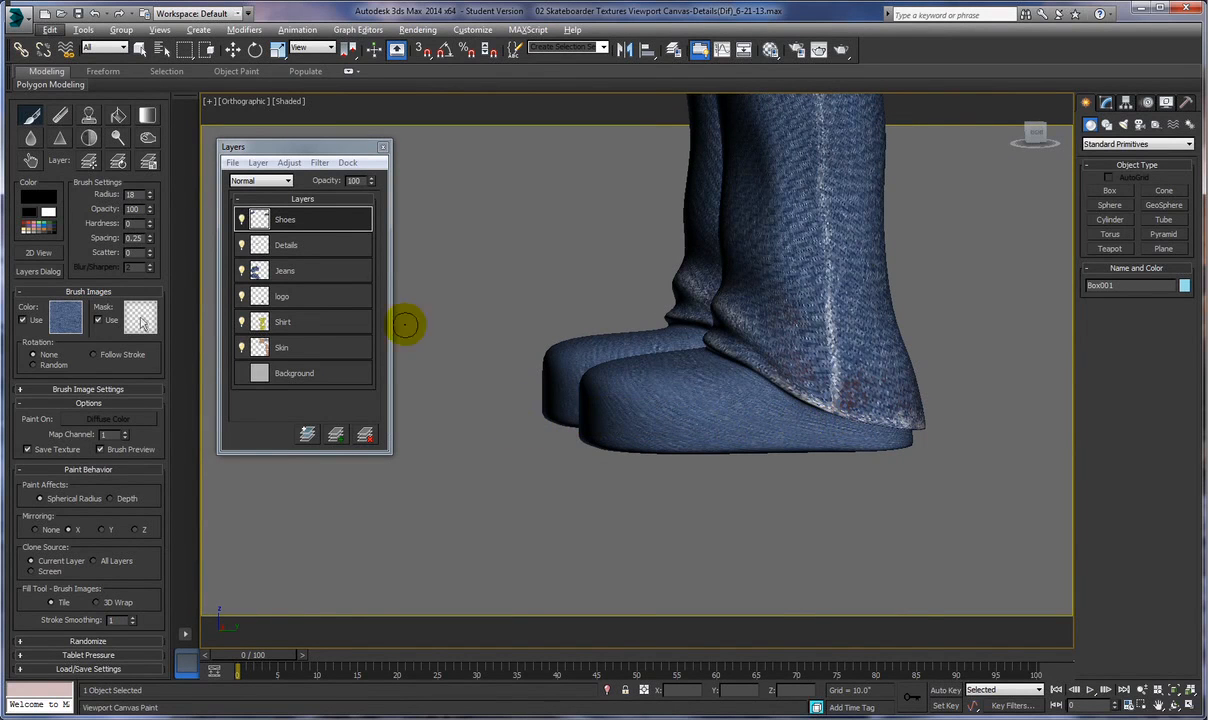
left_click(48, 213)
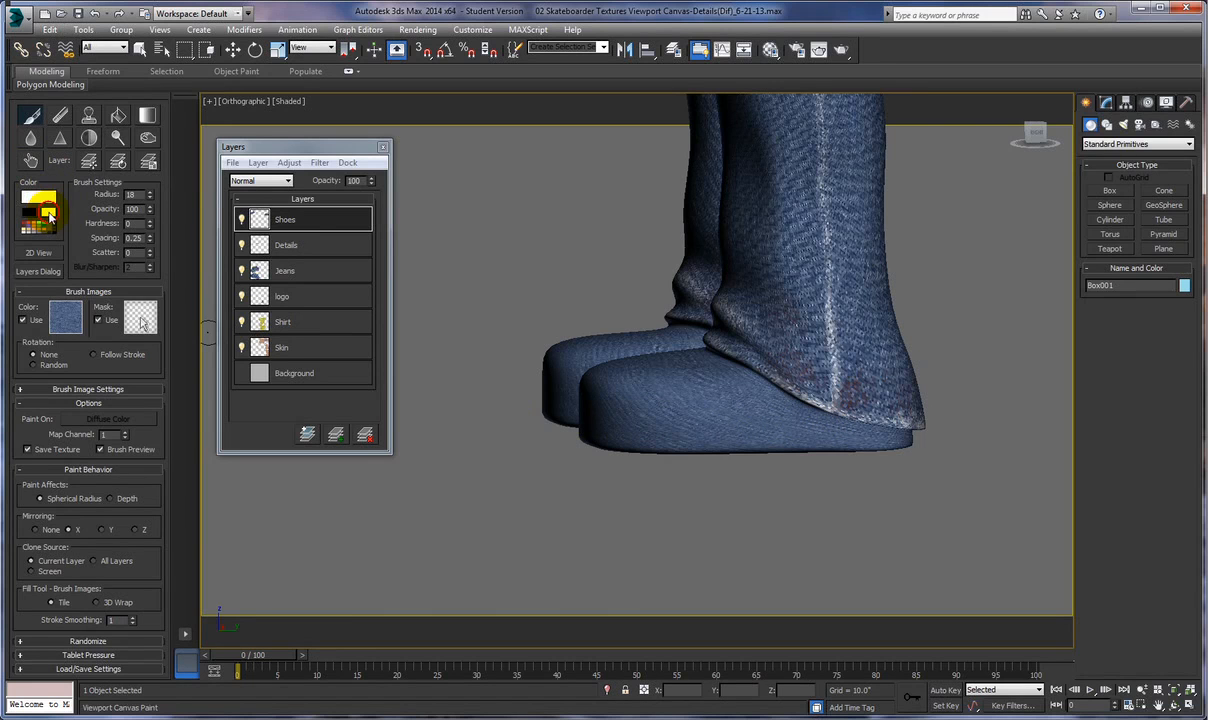
left_click(23, 320)
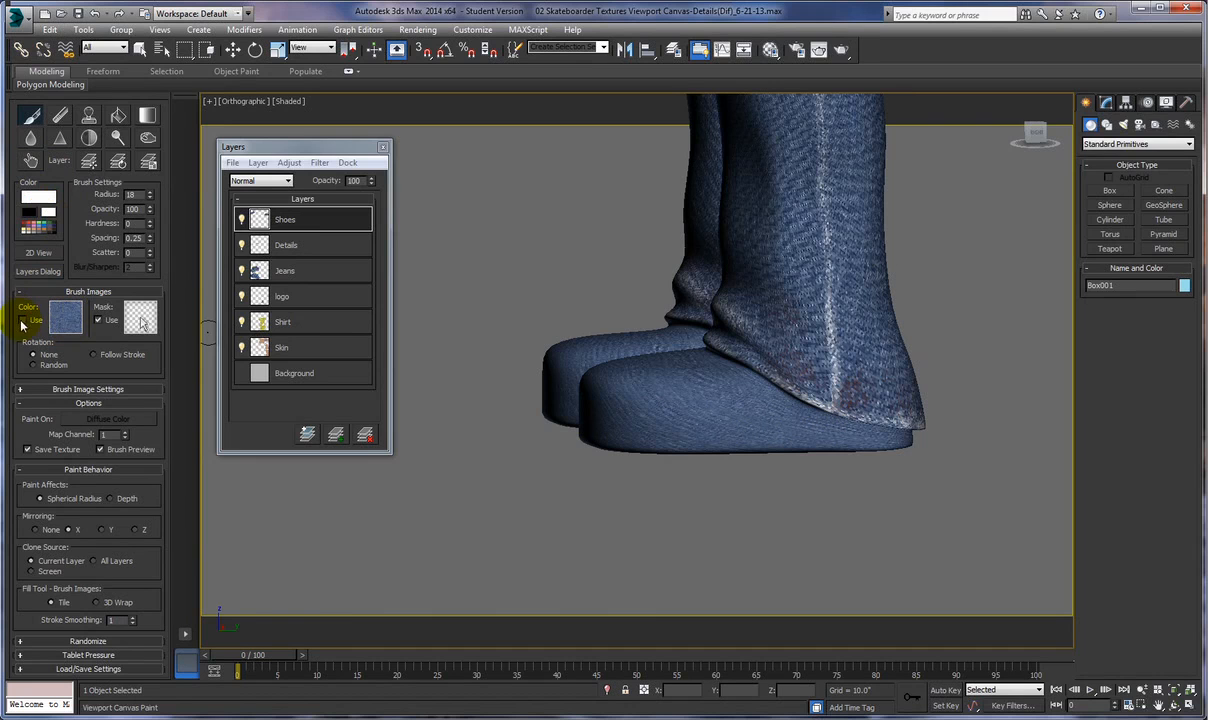
left_click(24, 320)
left_click(24, 320)
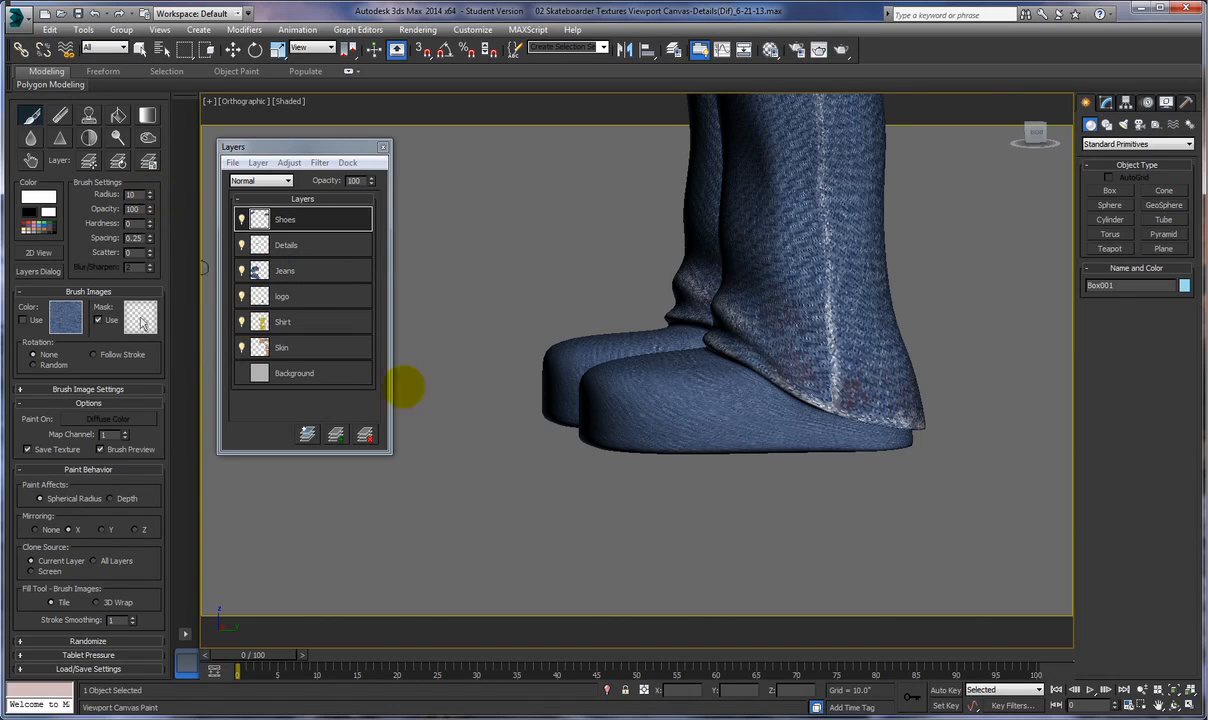
- Paint a thin white sole line along the outer side of the shoe, from the jeans cuff to the toe
scroll(538, 474, "up", 2)
middle_click_drag(663, 419, 557, 446, "alt")
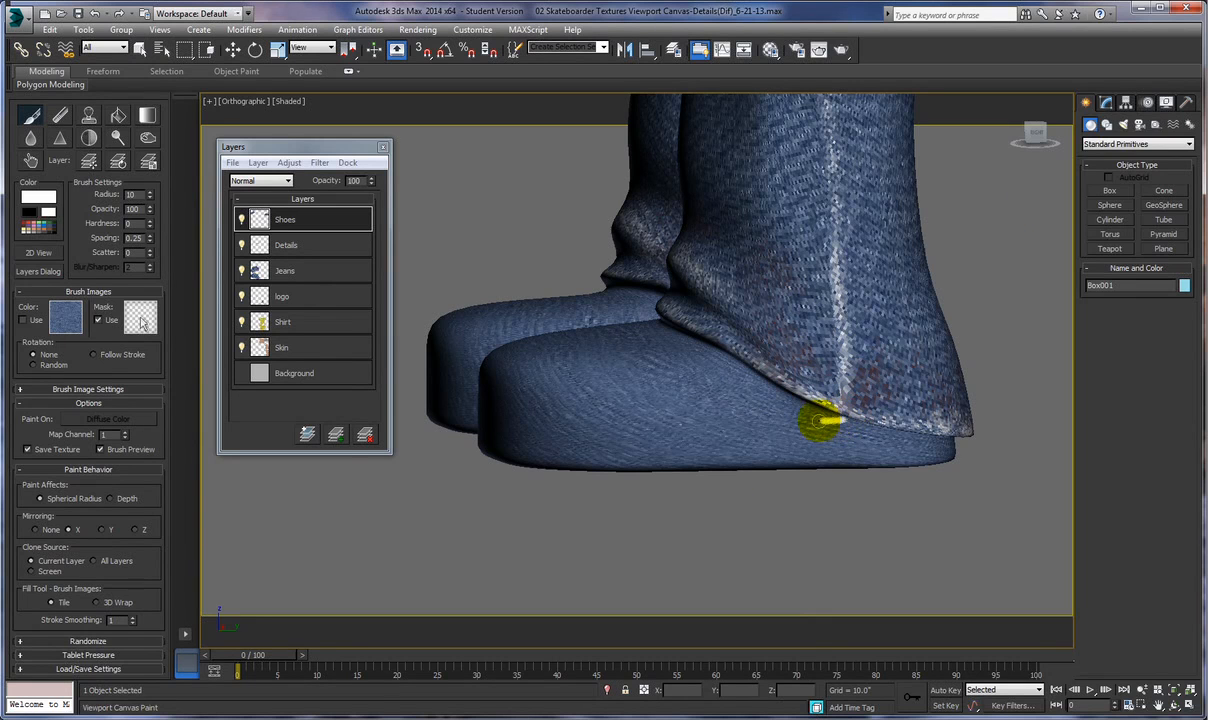
left_click_drag(777, 422, 607, 420)
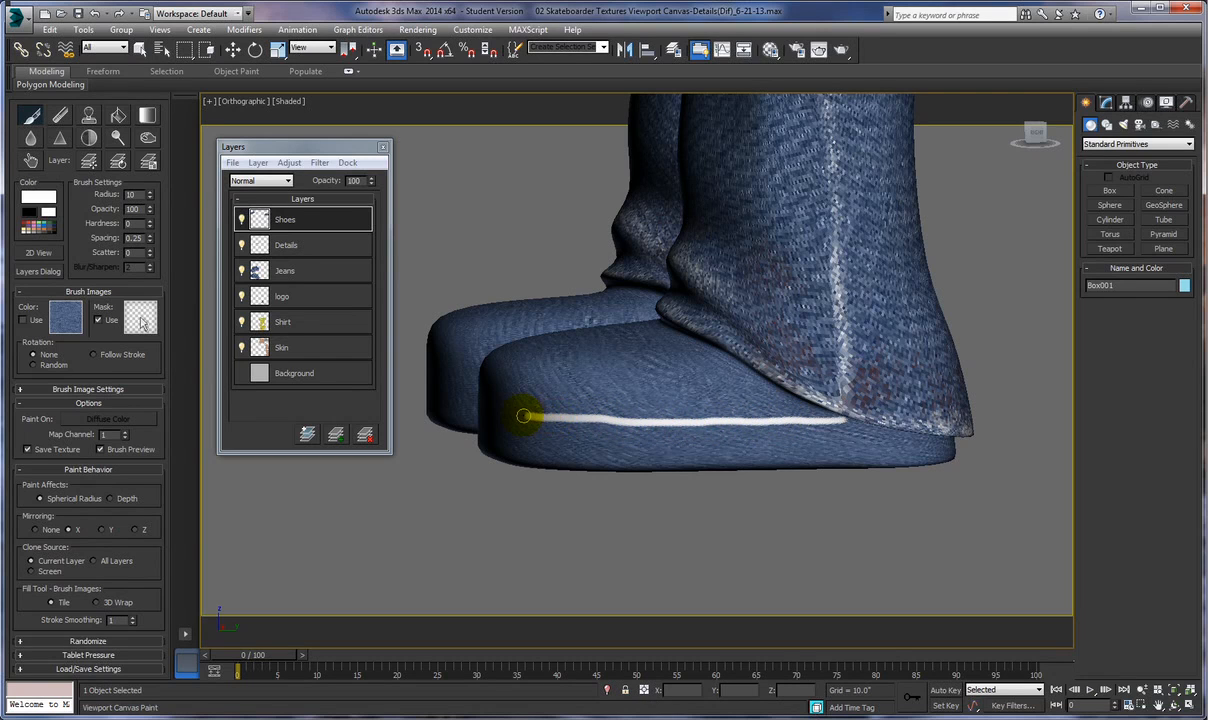
- Continue the white sole line across the front of the toes and along the inner side of the shoes
middle_click_drag(431, 477, 562, 516, "alt")
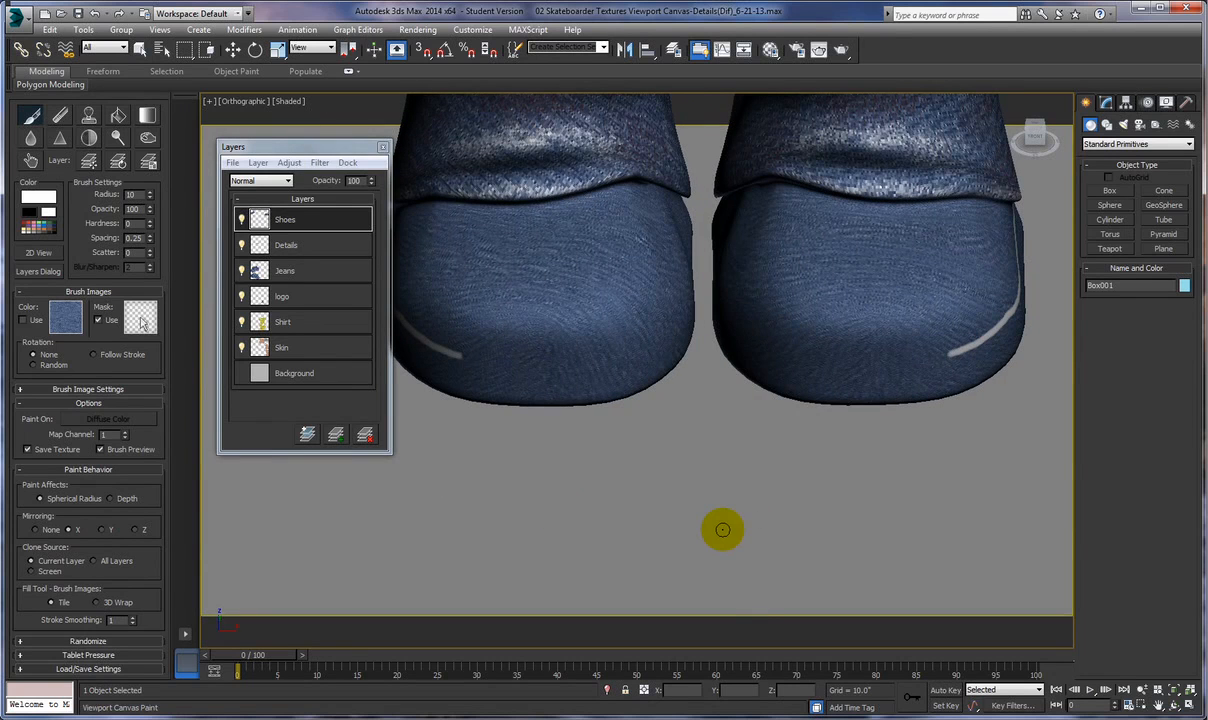
mouse_move(718, 515)
middle_mouse_down("alt")
mouse_move(733, 493)
mouse_move(712, 499)
mouse_move(720, 489)
middle_mouse_up("alt")
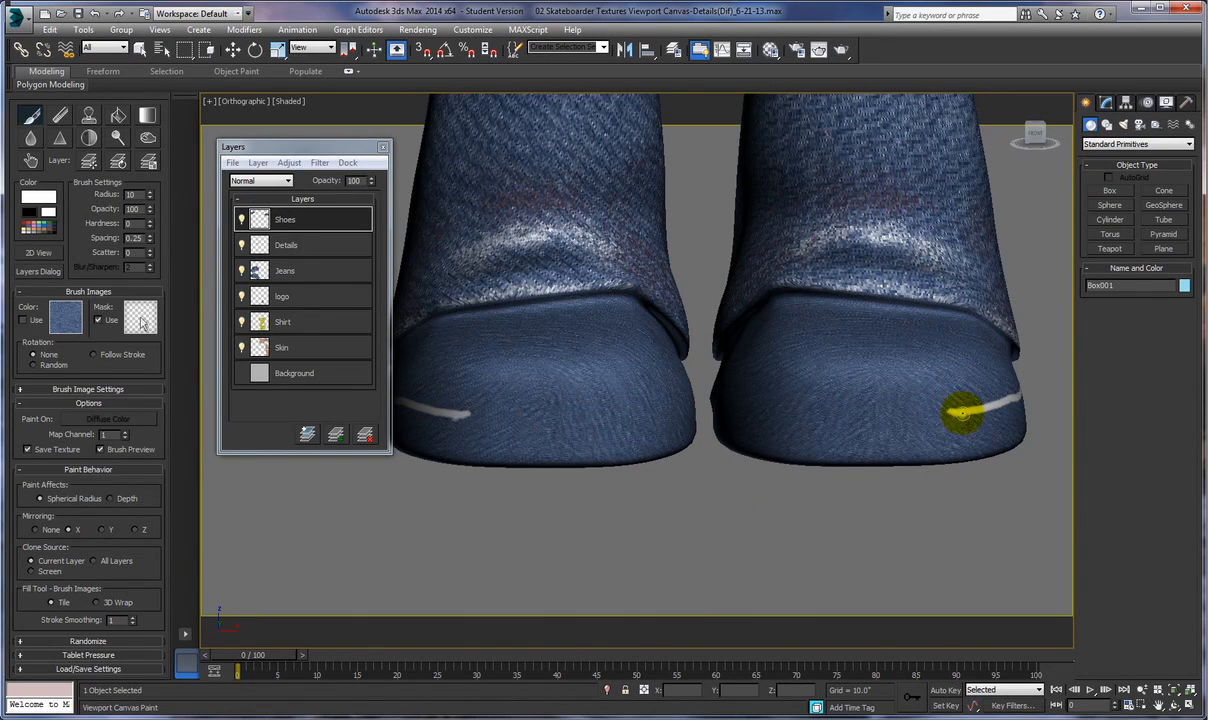
left_click_drag(947, 413, 800, 412)
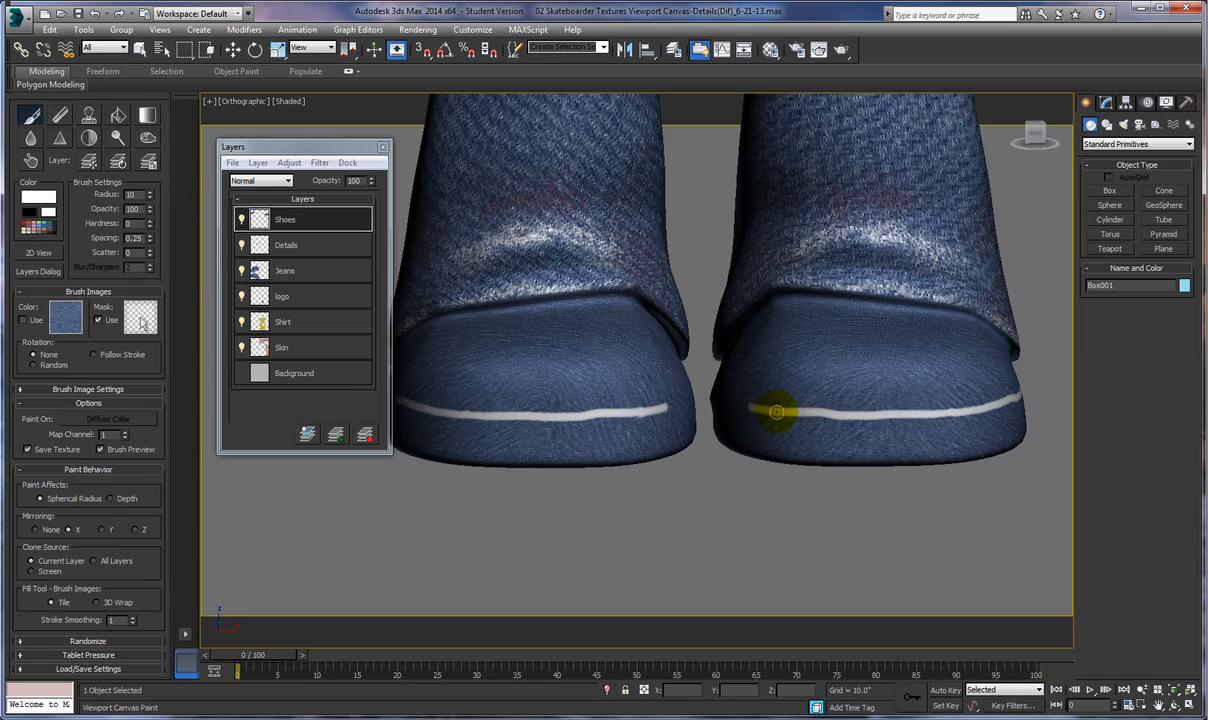
middle_click_drag(777, 412, 746, 428, "alt")
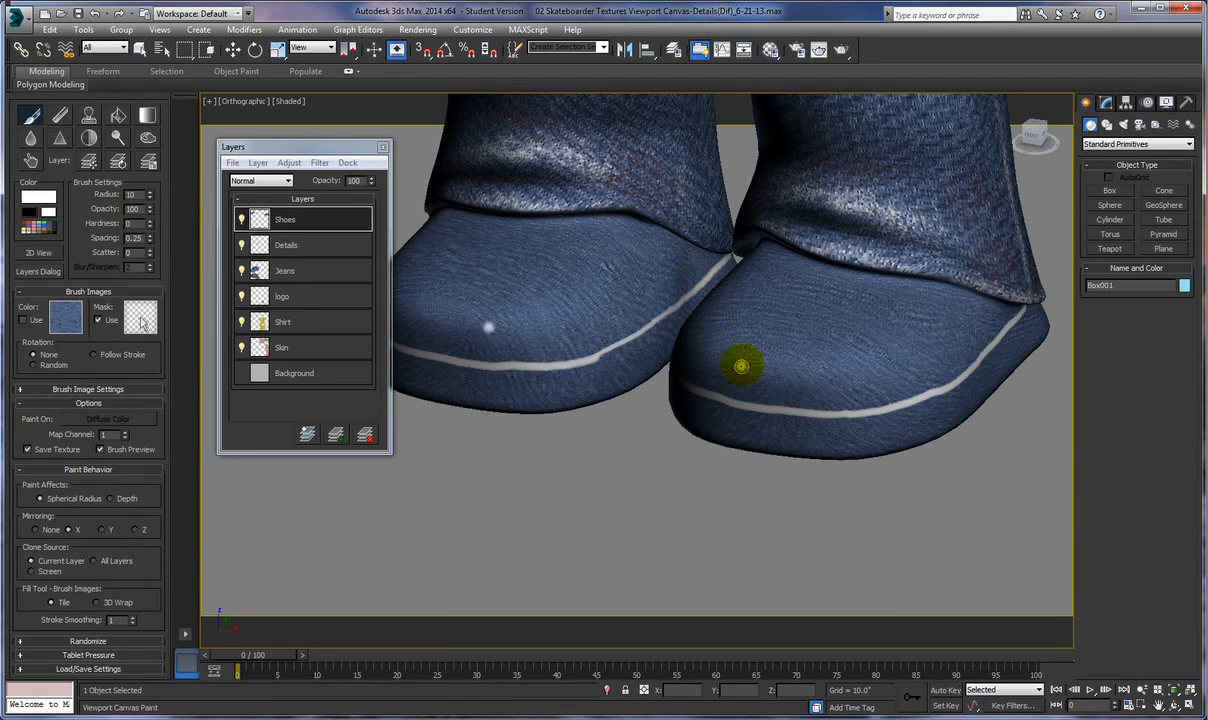
middle_click_drag(787, 440, 822, 434, "alt")
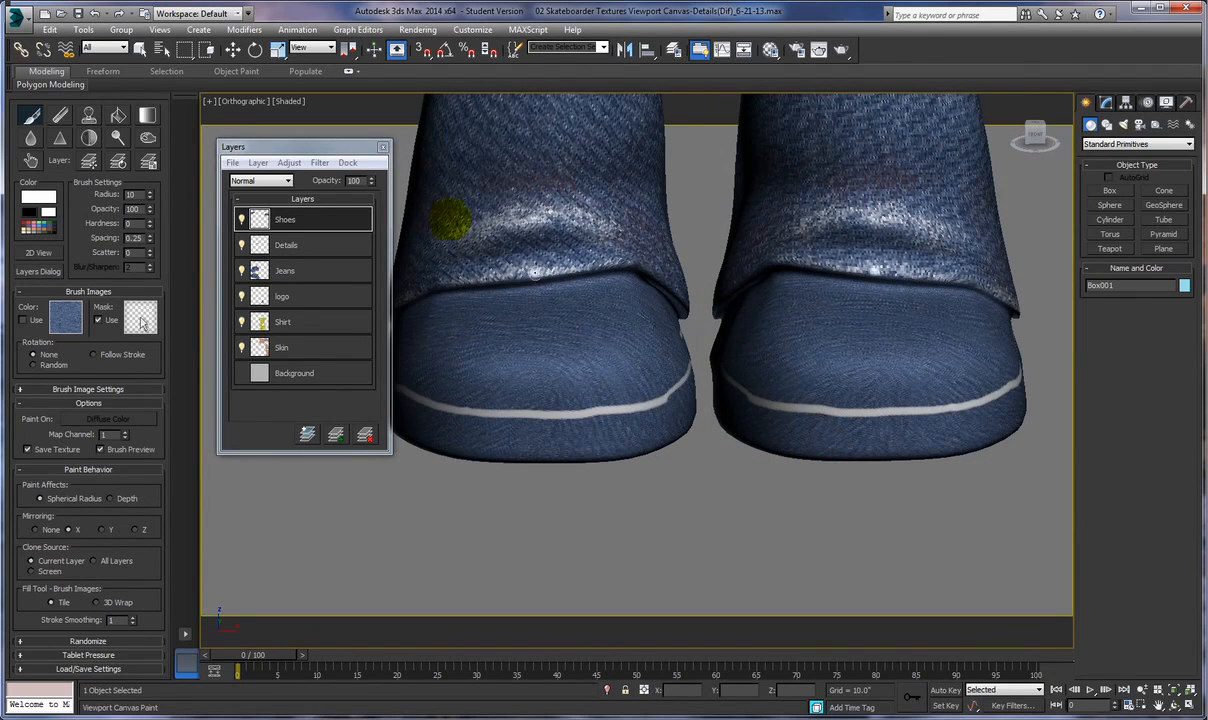
- Open the 2D Paint view and fill the upper part of the shoe shell's sole strip with white, up to the painted line
left_click(40, 252)
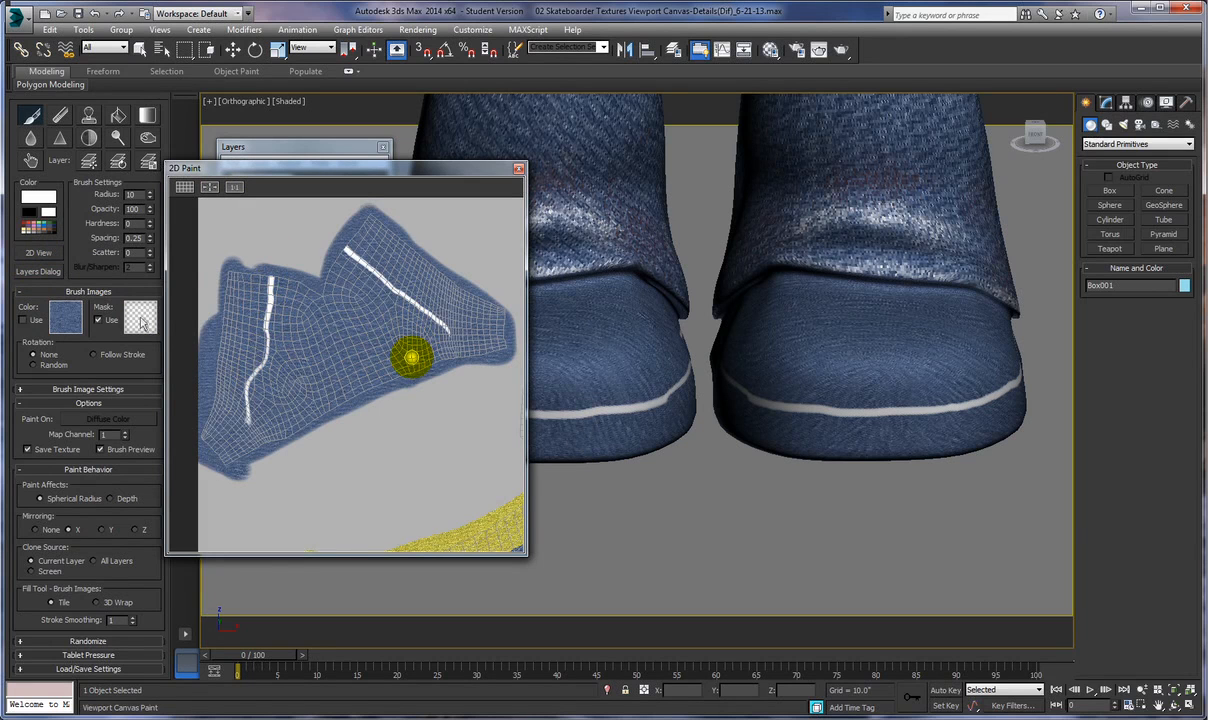
middle_click_drag(785, 520, 781, 525, "alt")
middle_click_drag(697, 522, 769, 527, "alt")
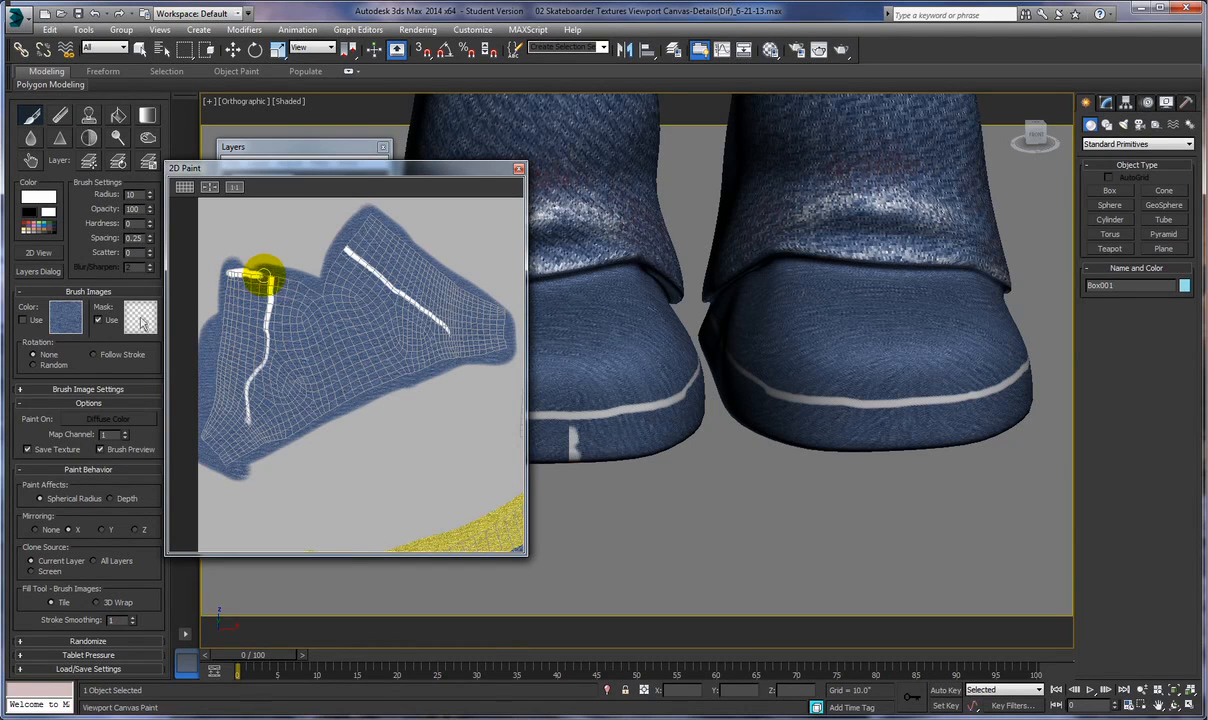
left_click_drag(266, 308, 259, 286)
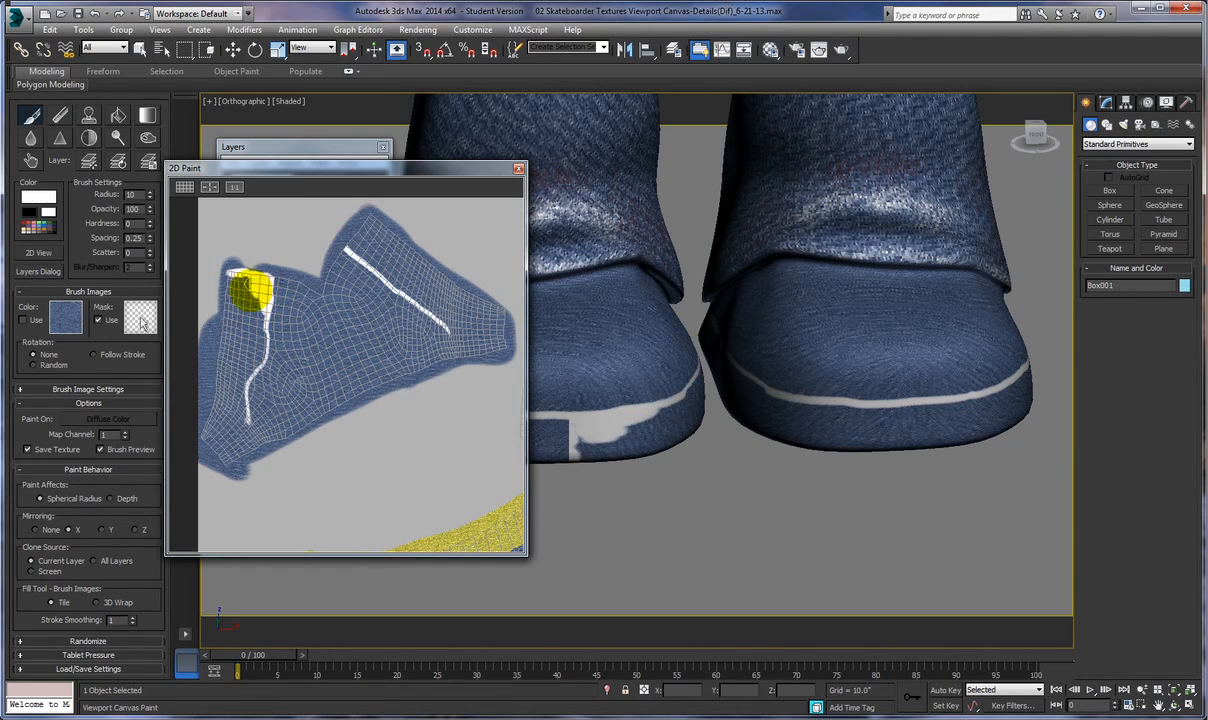
mouse_move(248, 288)
left_mouse_down()
mouse_move(235, 272)
mouse_move(221, 326)
mouse_move(249, 298)
mouse_move(270, 340)
mouse_move(253, 305)
mouse_move(264, 331)
mouse_move(237, 385)
mouse_move(267, 412)
left_mouse_up()
- Extend the white fill down along the sole line and the shell's outer edge in the 2D view
scroll(270, 406, "up", 5)
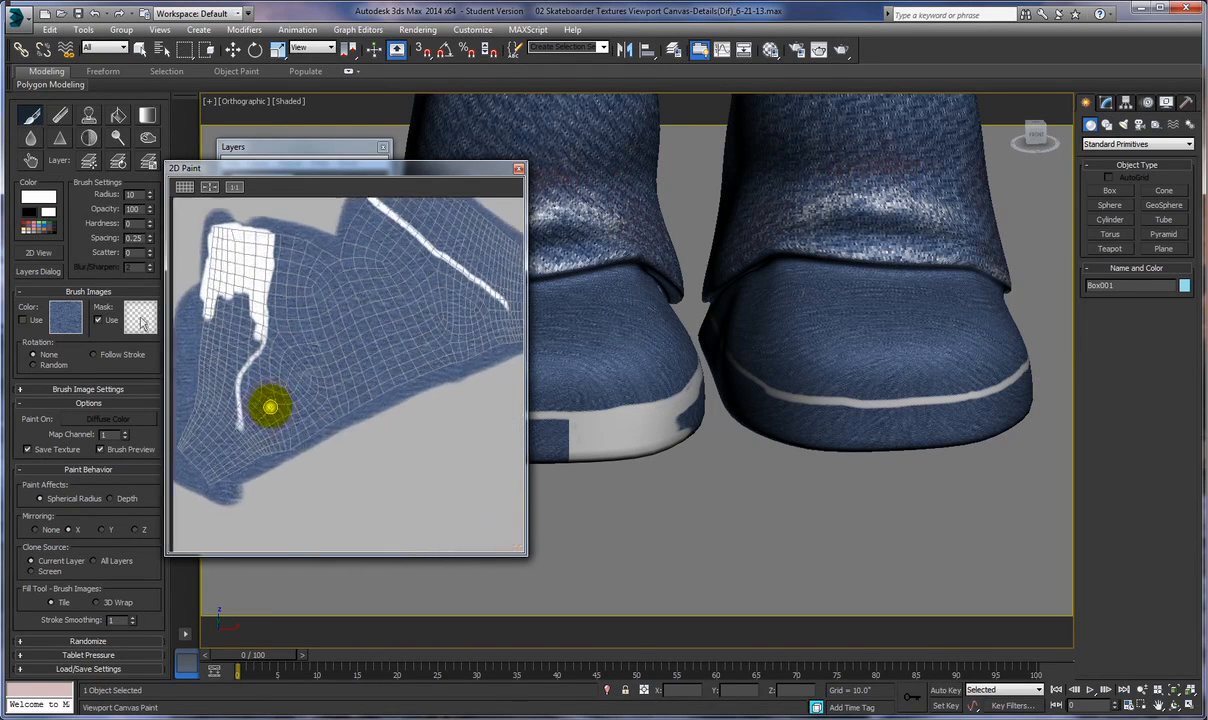
middle_click_drag(270, 406, 364, 483)
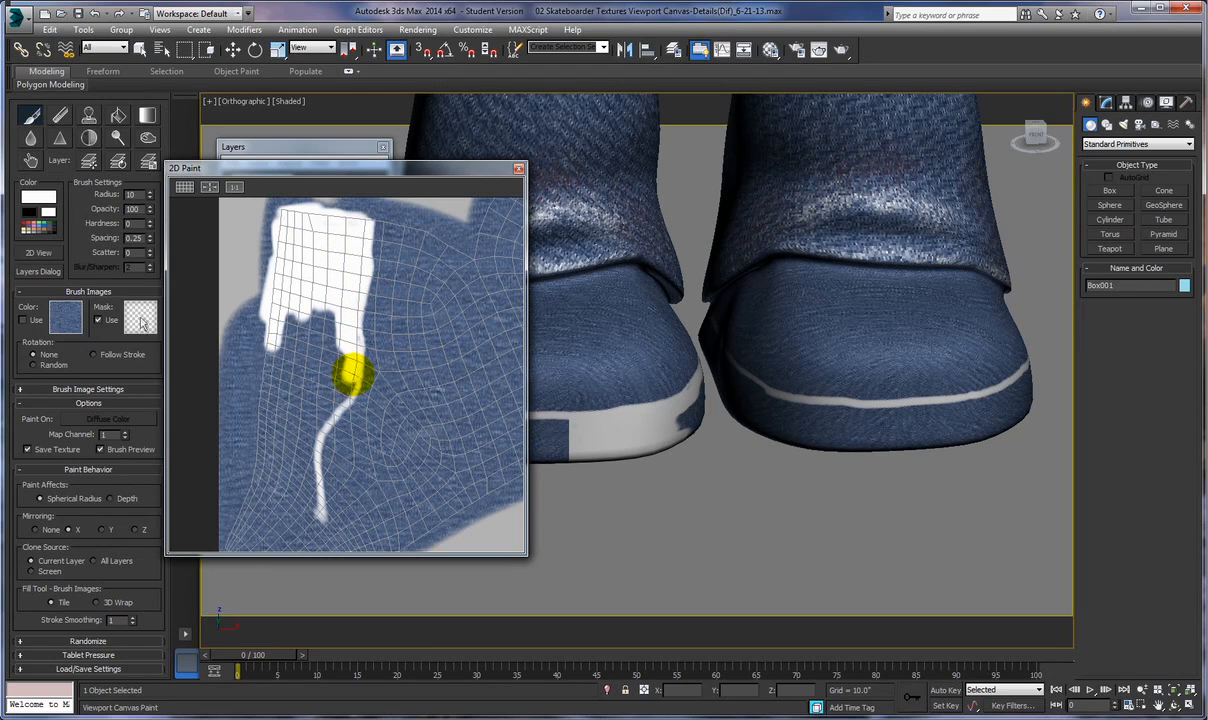
mouse_move(344, 397)
left_mouse_down()
mouse_move(345, 342)
mouse_move(332, 345)
mouse_move(347, 362)
left_mouse_up()
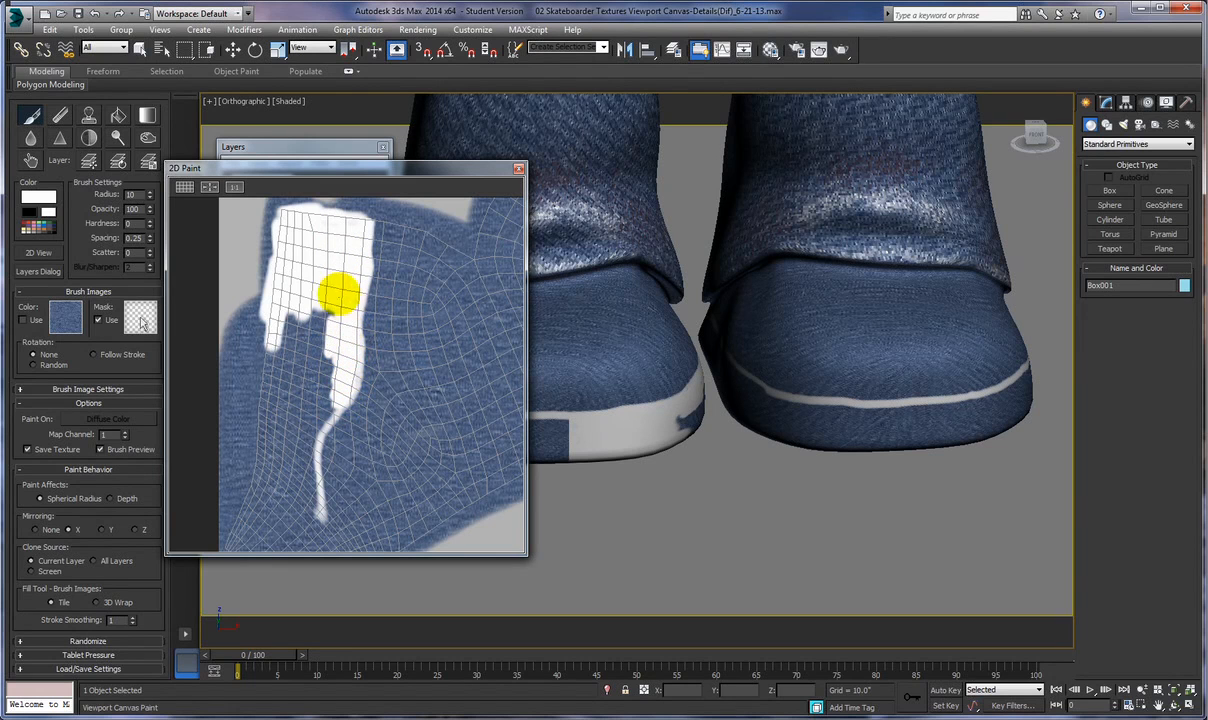
mouse_move(273, 326)
left_mouse_down()
mouse_move(256, 462)
mouse_move(275, 350)
mouse_move(308, 308)
mouse_move(278, 347)
mouse_move(305, 319)
mouse_move(286, 314)
left_mouse_up()
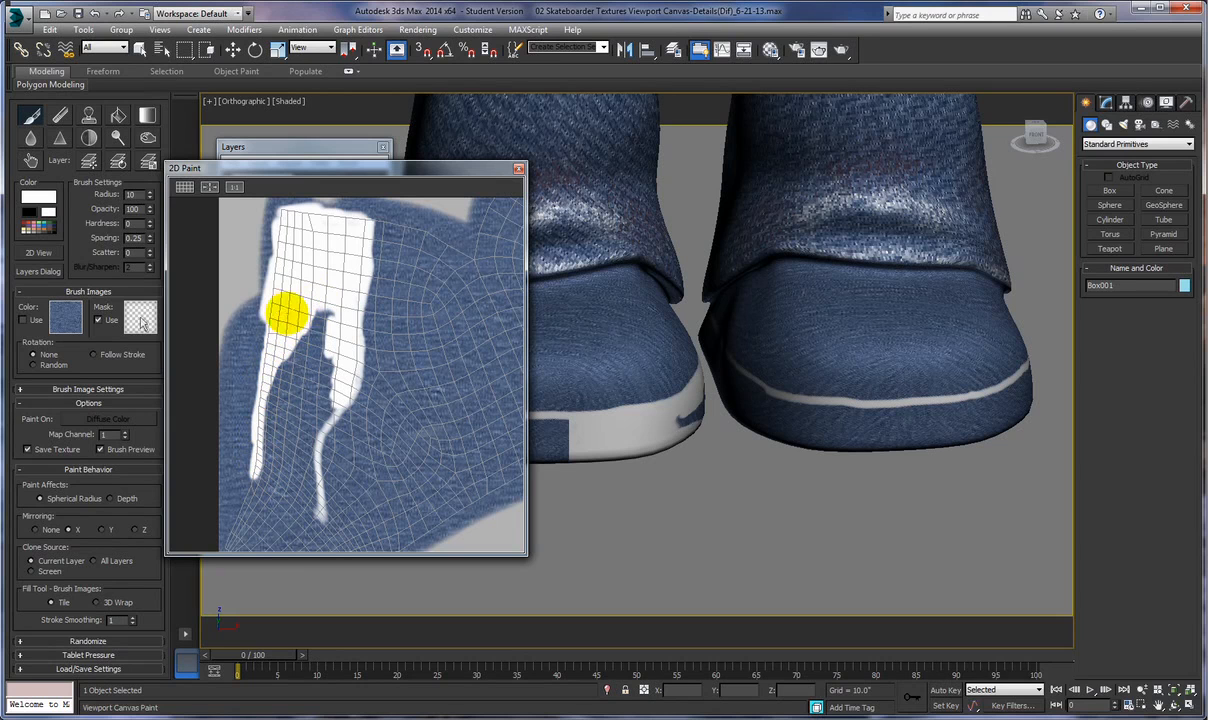
- Fill the middle and lower sole strip with white at brush radius 35, and close the remaining gap beside the line at radius 21
left_click_drag(150, 193, 150, 189)
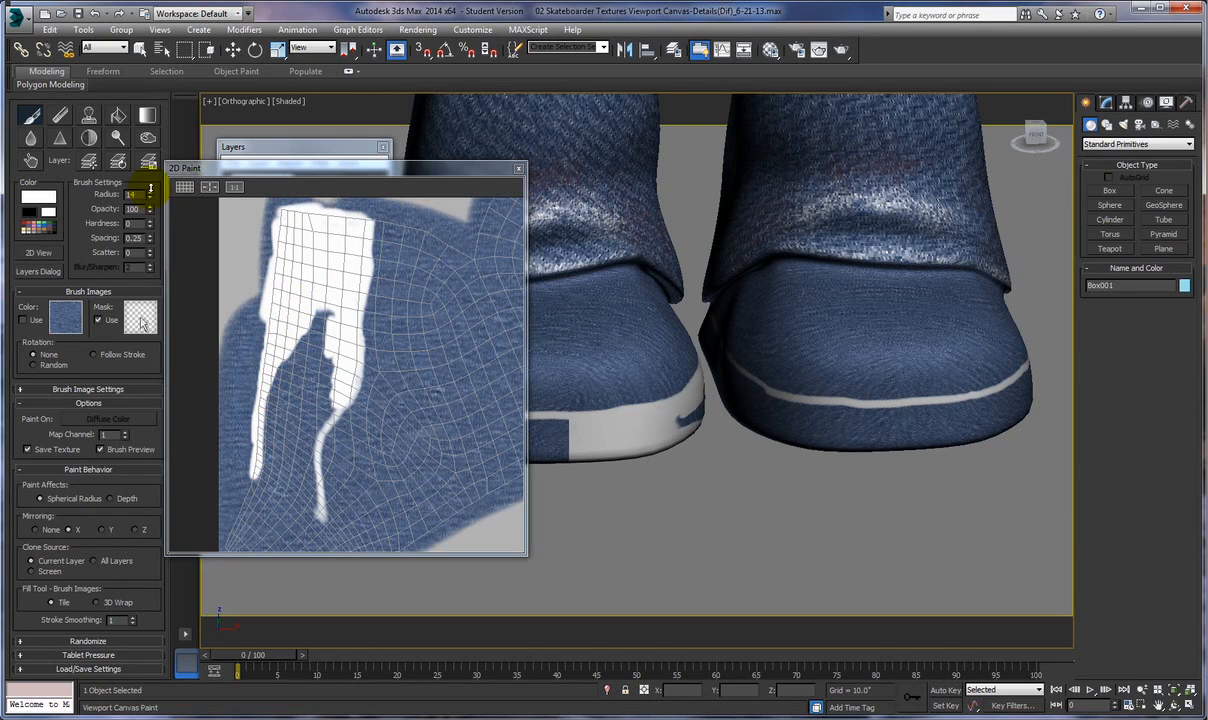
mouse_move(284, 308)
left_mouse_down()
mouse_move(310, 329)
mouse_move(326, 313)
mouse_move(276, 411)
mouse_move(259, 491)
mouse_move(288, 423)
mouse_move(275, 450)
mouse_move(286, 431)
mouse_move(295, 510)
mouse_move(288, 488)
mouse_move(278, 499)
mouse_move(278, 473)
left_mouse_up()
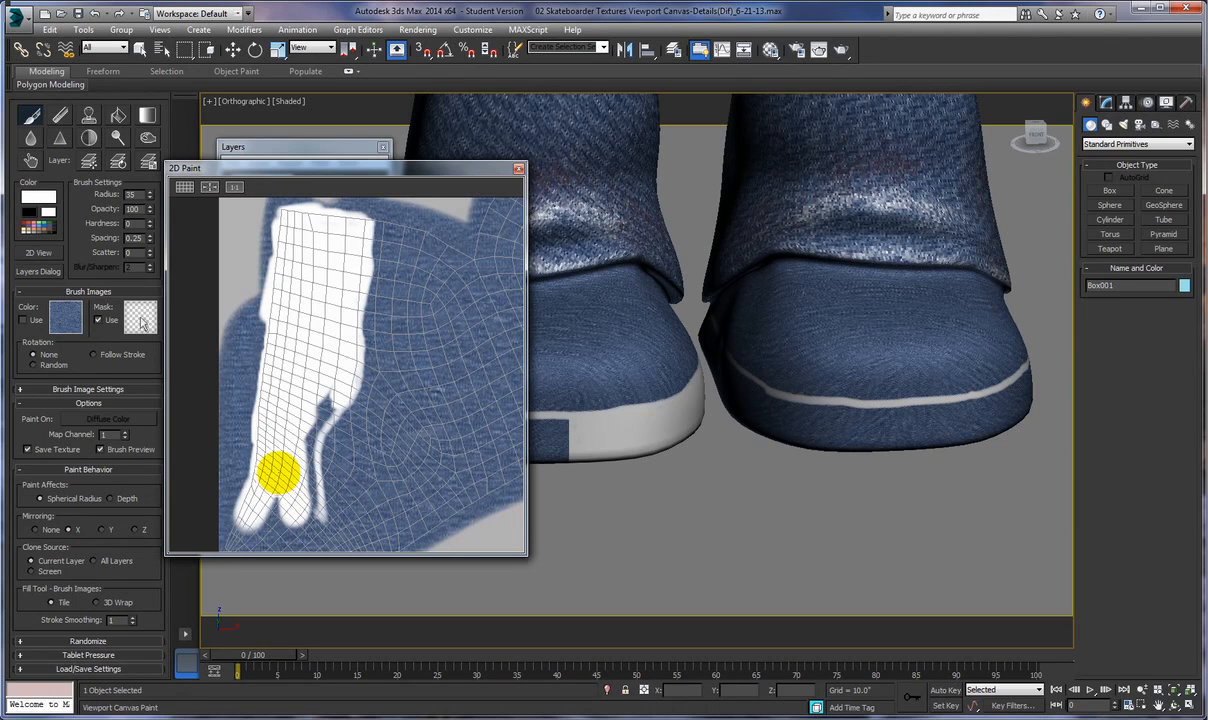
middle_click_drag(367, 531, 431, 423)
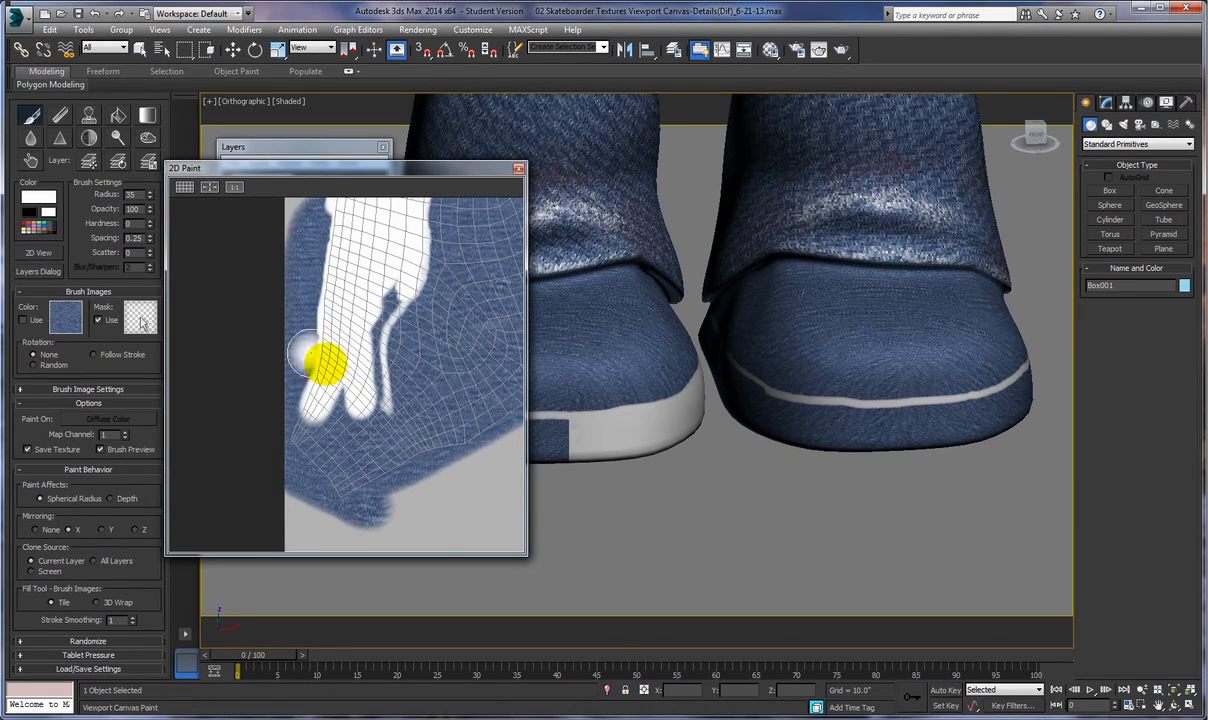
mouse_move(344, 380)
left_mouse_down()
mouse_move(295, 436)
mouse_move(341, 396)
mouse_move(318, 404)
mouse_move(320, 385)
mouse_move(356, 394)
mouse_move(386, 300)
left_mouse_up()
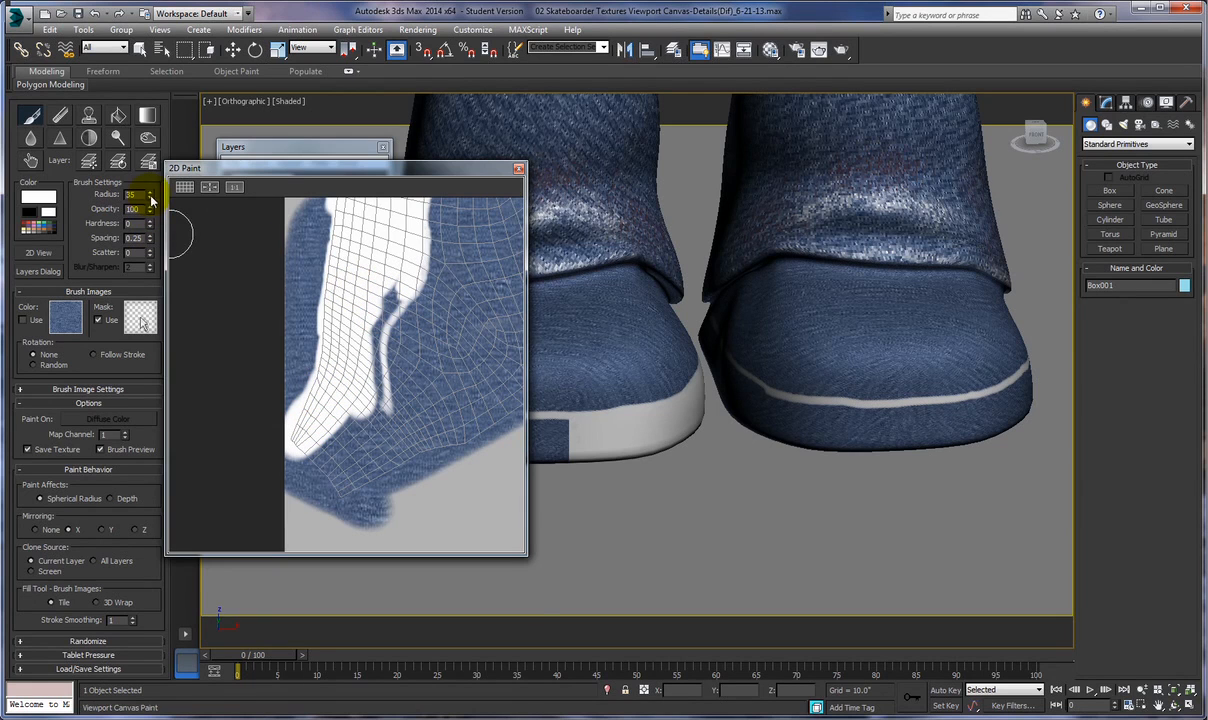
left_click_drag(149, 197, 151, 204)
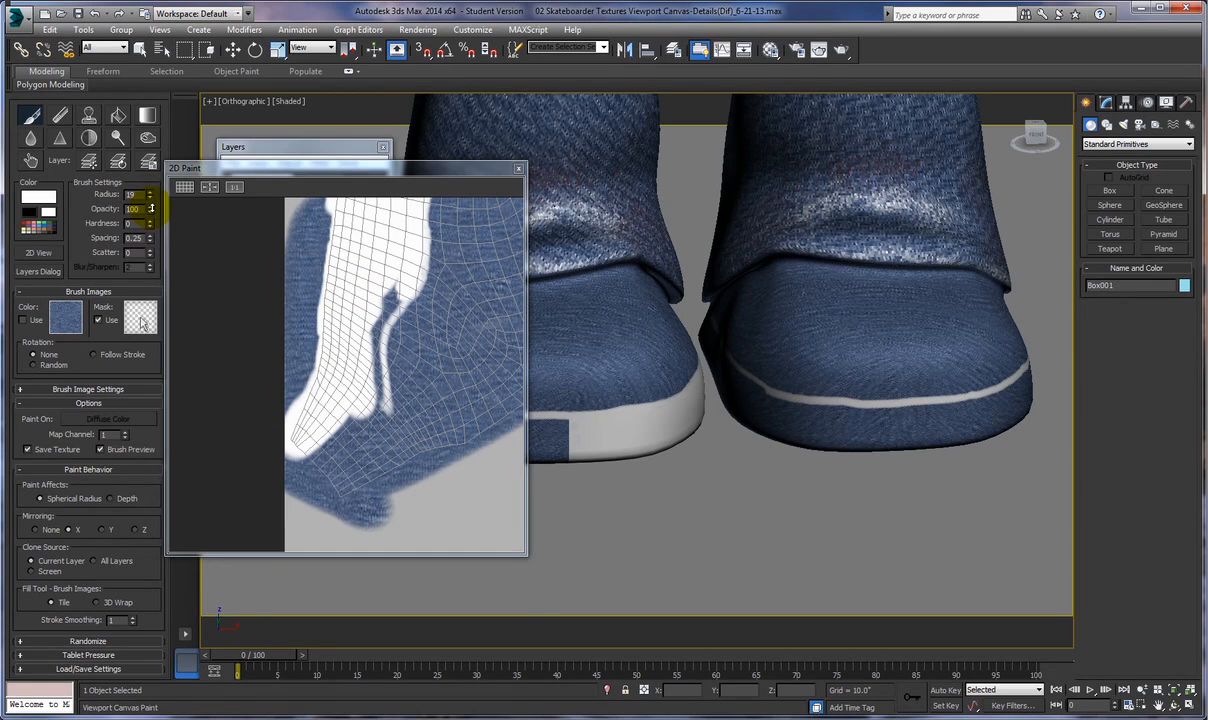
mouse_move(302, 336)
left_mouse_down()
mouse_move(391, 280)
mouse_move(380, 304)
mouse_move(400, 290)
mouse_move(369, 325)
mouse_move(396, 296)
mouse_move(369, 356)
mouse_move(375, 382)
mouse_move(368, 369)
left_mouse_up()
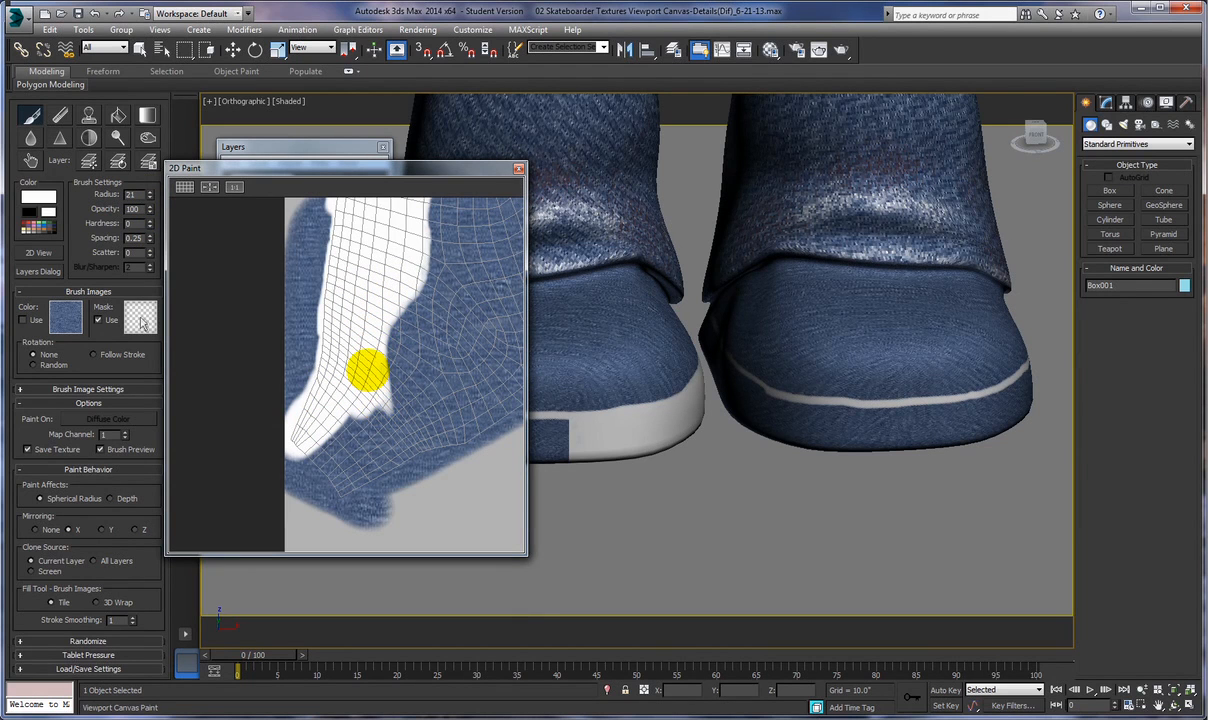
- Square off the lower end of the white sole fill in the 2D view, finishing its corner at brush radius 16
middle_click_drag(409, 410, 188, 466)
middle_click_drag(412, 302, 249, 476)
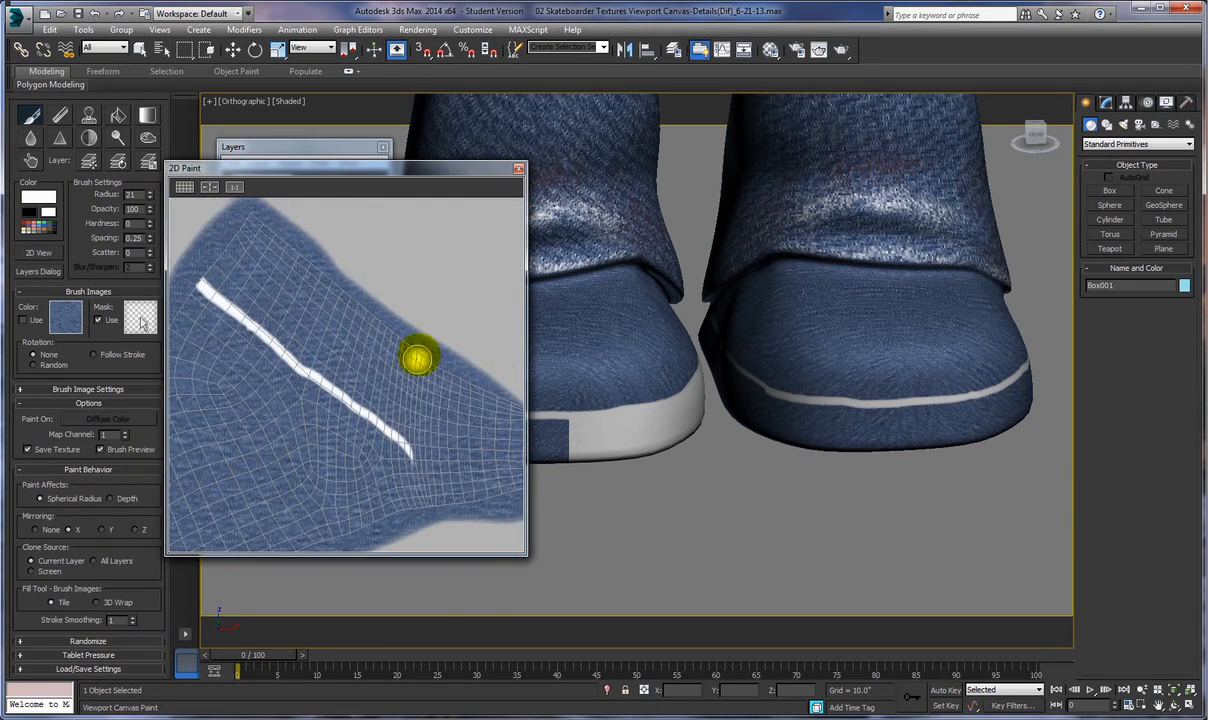
middle_click_drag(426, 334, 484, 249)
middle_click_drag(275, 364, 410, 324)
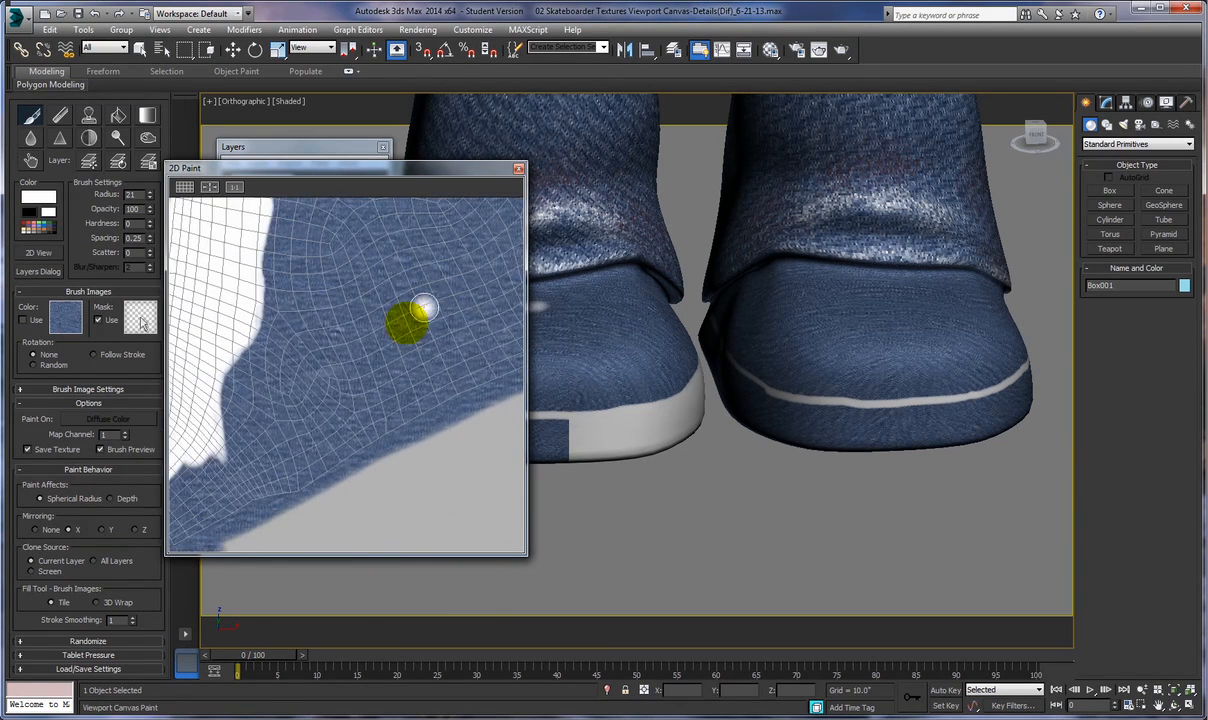
middle_click_drag(310, 391, 348, 376)
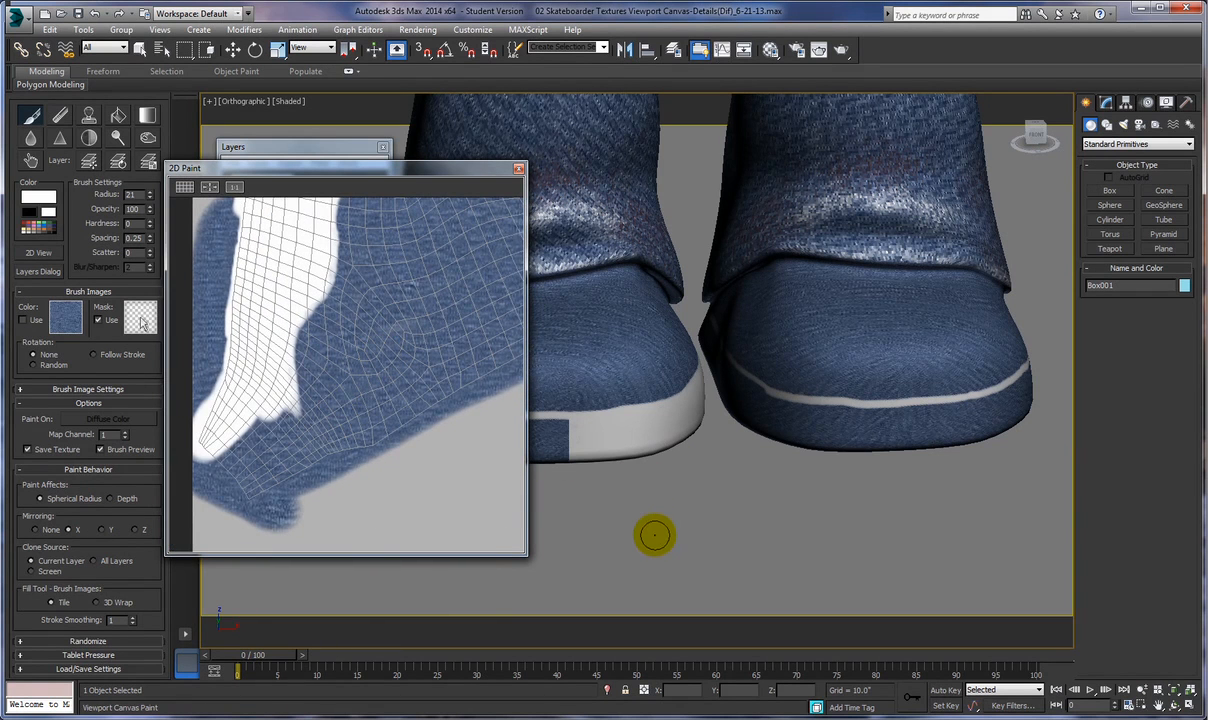
mouse_move(654, 534)
middle_mouse_down("alt")
mouse_move(801, 501)
mouse_move(801, 518)
middle_mouse_up("alt")
mouse_move(646, 525)
middle_mouse_down("alt")
mouse_move(696, 510)
mouse_move(685, 537)
mouse_move(715, 532)
middle_mouse_up("alt")
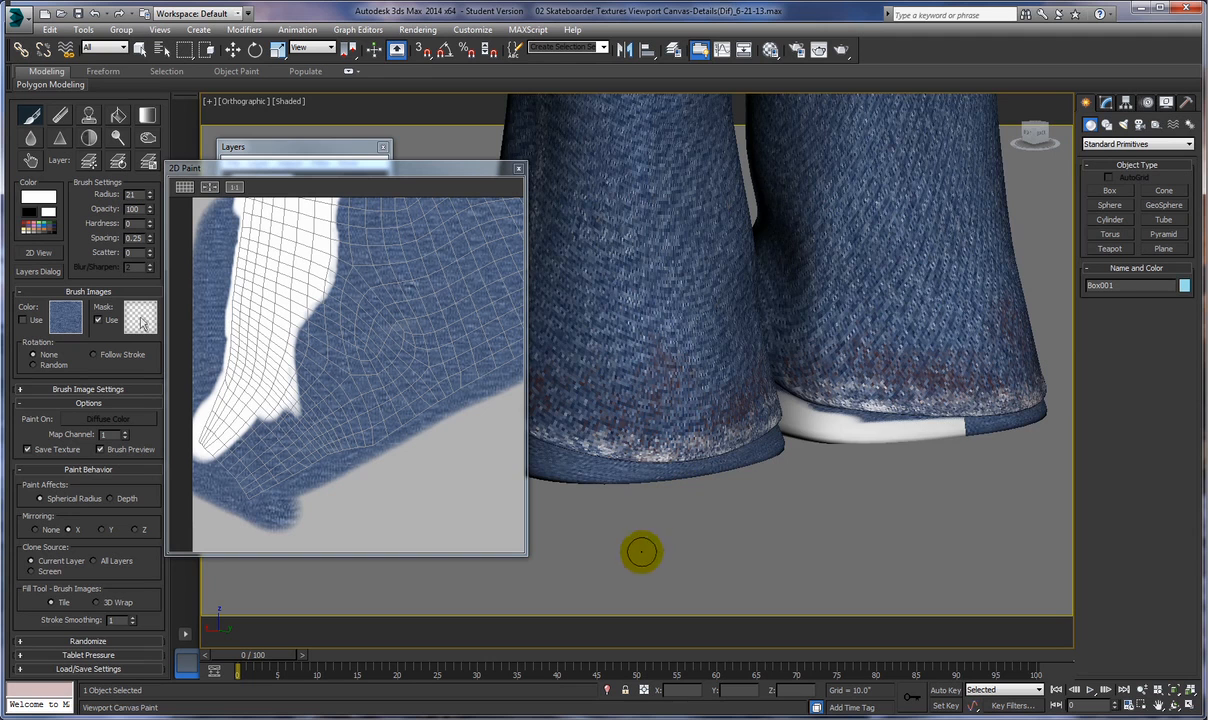
middle_click_drag(793, 515, 810, 533, "alt")
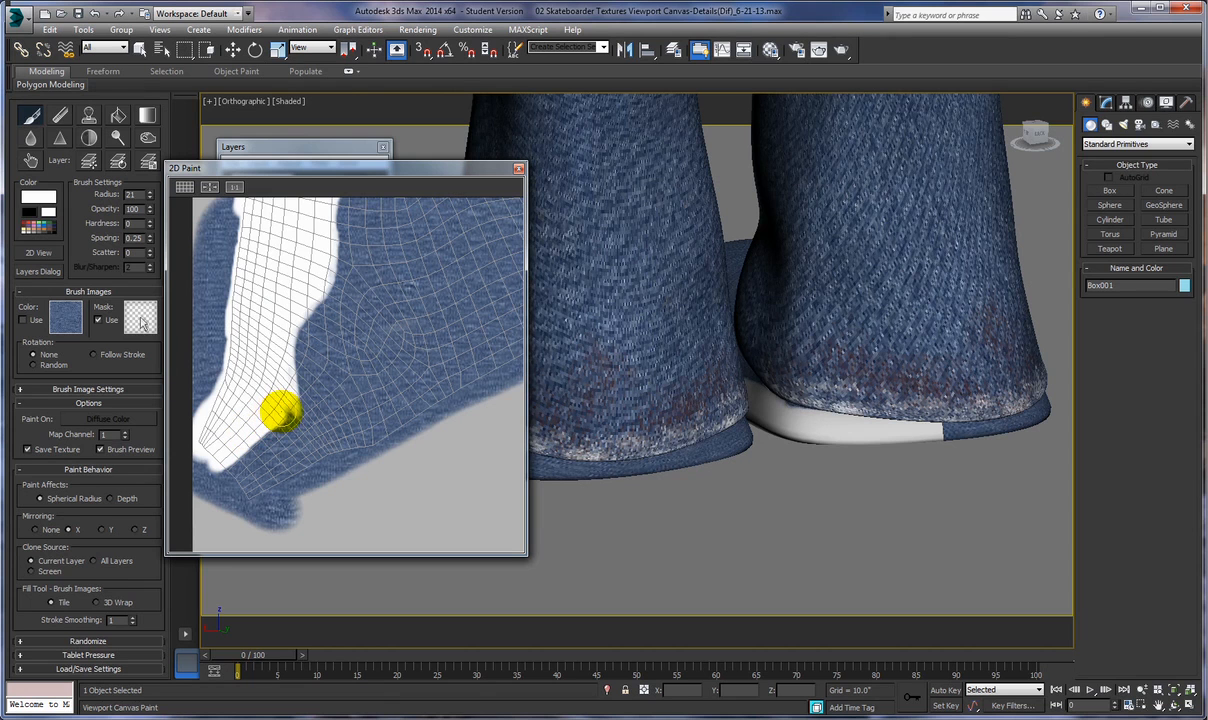
left_click(149, 198)
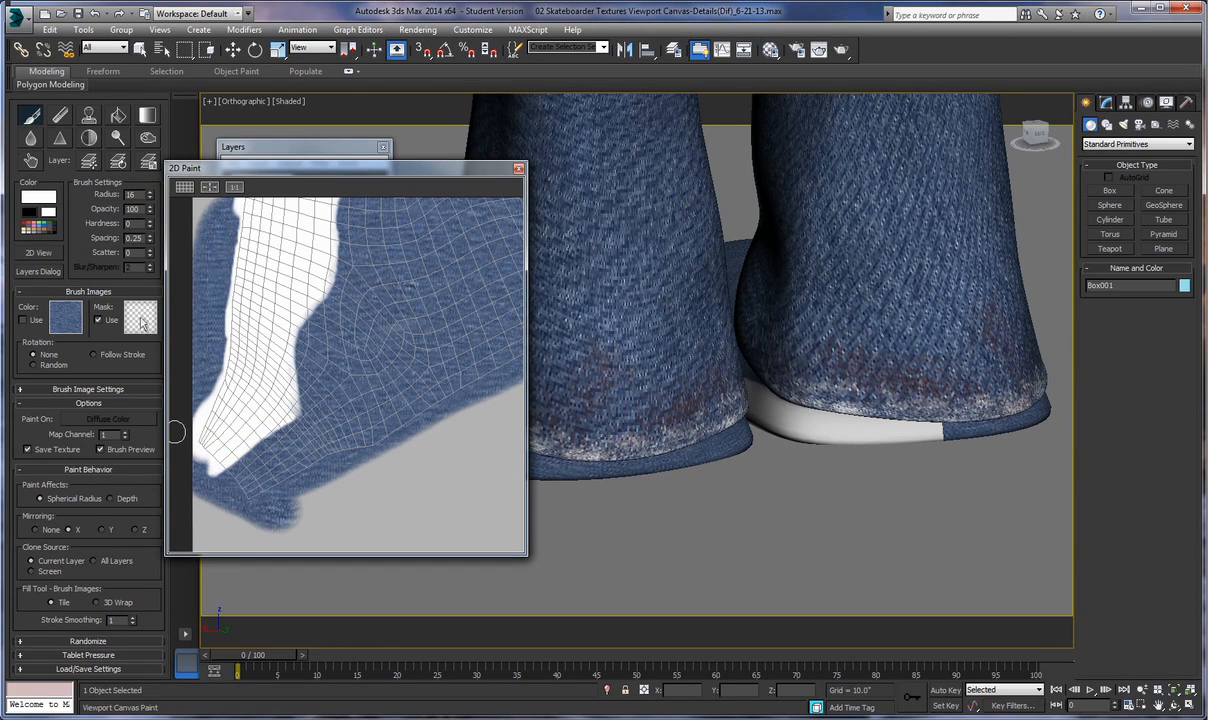
- Paint a white edge from the free end of the shell's other sole line up to the shell's tip in the 2D view
middle_click_drag(412, 337, 155, 505)
middle_click_drag(342, 216, 335, 341)
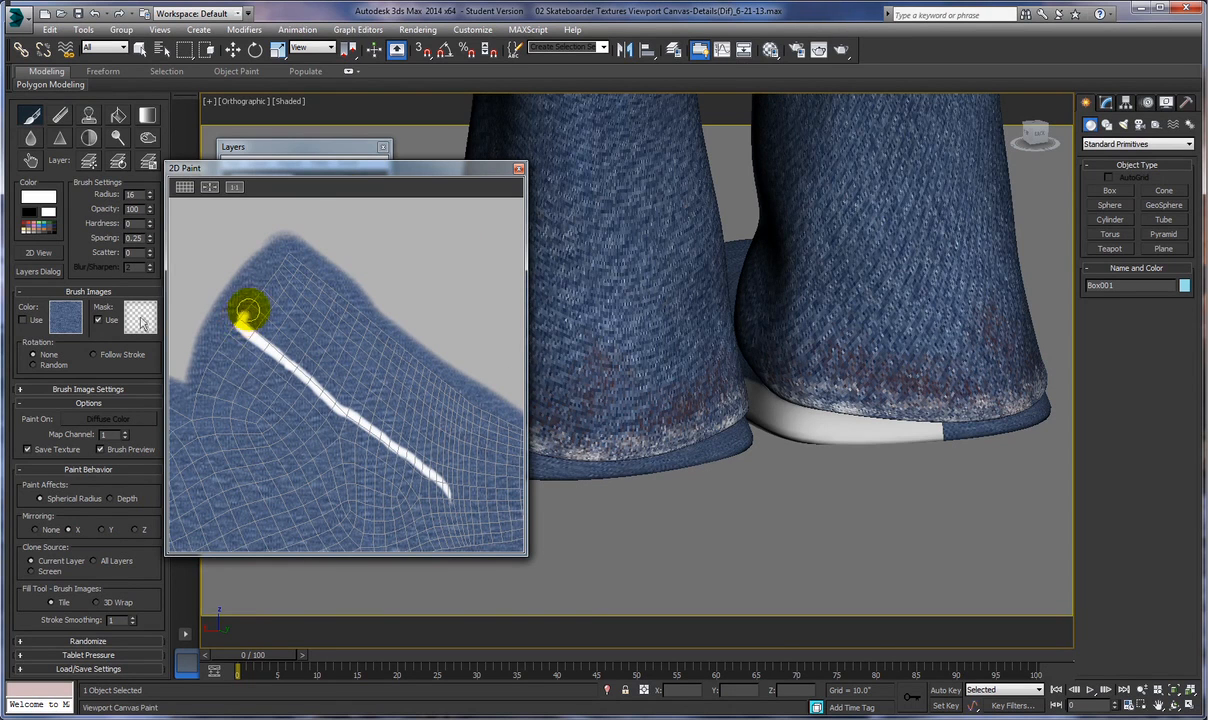
left_click_drag(243, 318, 285, 256)
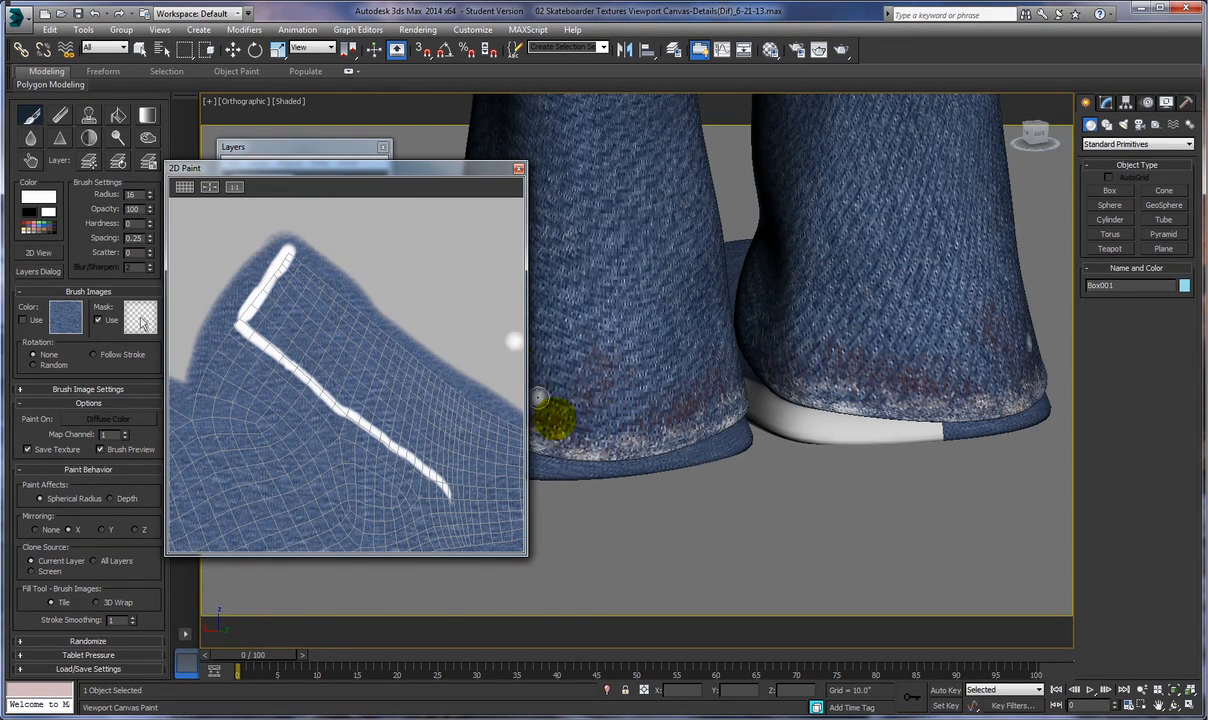
- Continue the white edge from the shell's tip down along the outer boundary of the sole strip to the heel end
middle_click_drag(743, 502, 852, 501, "alt")
mouse_move(643, 446)
middle_mouse_down("alt")
mouse_move(642, 461)
mouse_move(717, 458)
mouse_move(644, 485)
mouse_move(713, 485)
mouse_move(685, 473)
middle_mouse_up("alt")
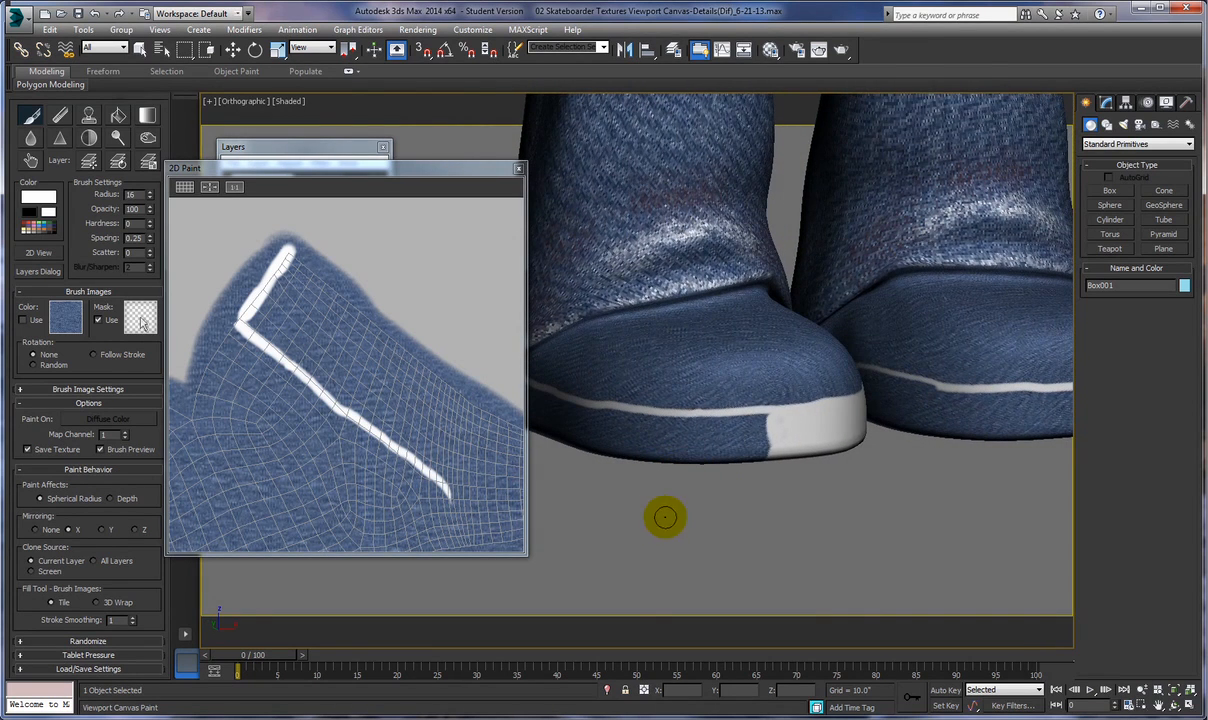
middle_click_drag(643, 505, 660, 505, "alt")
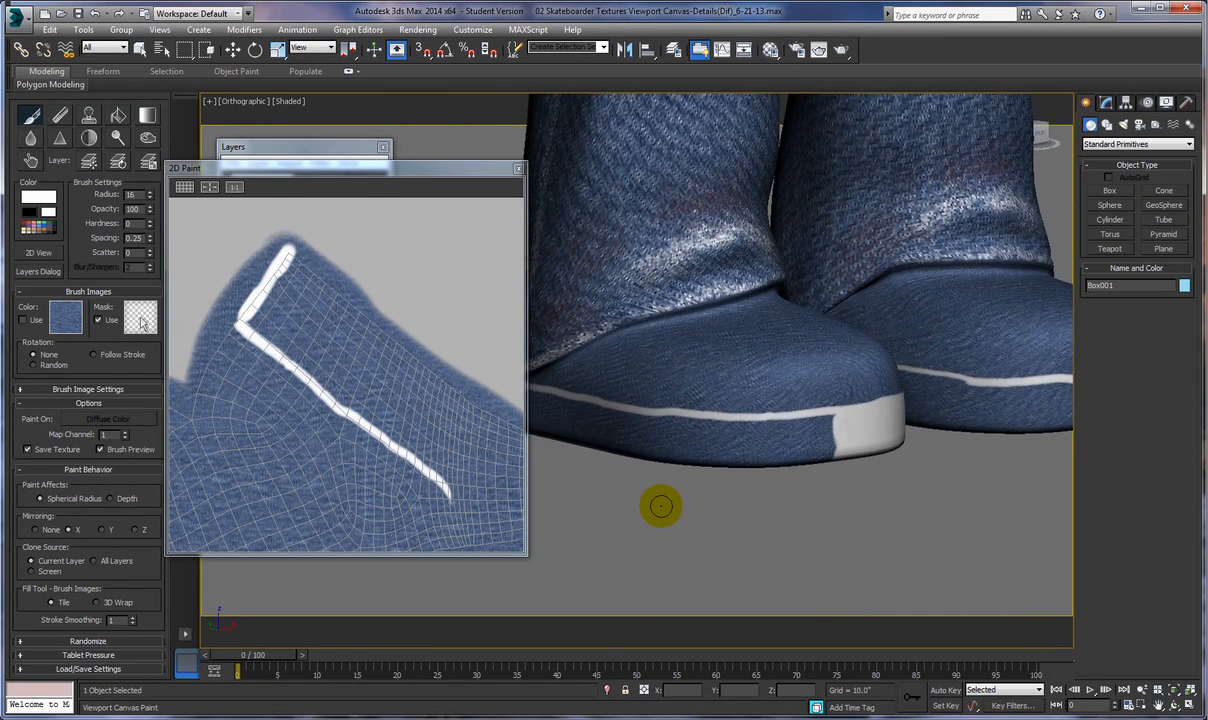
left_click(262, 167)
mouse_move(286, 260)
left_mouse_down()
mouse_move(250, 325)
mouse_move(305, 248)
mouse_move(294, 259)
mouse_move(505, 424)
left_mouse_up()
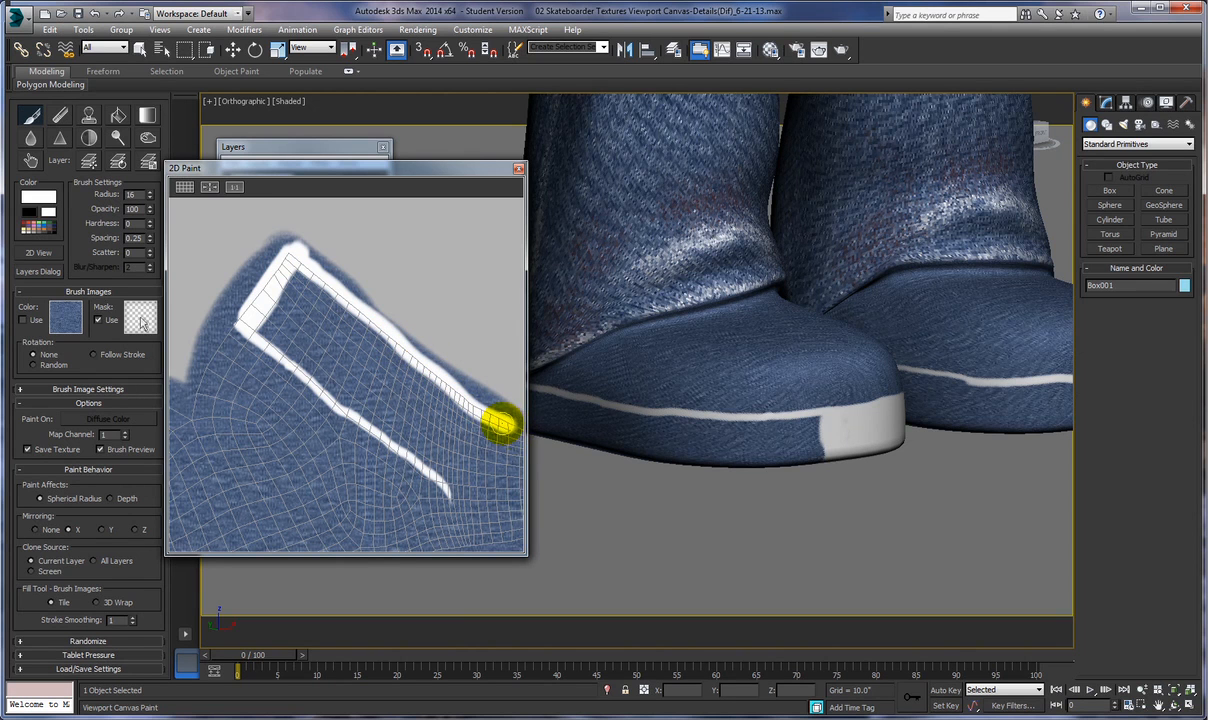
mouse_move(558, 474)
middle_mouse_down()
mouse_move(517, 451)
mouse_move(396, 431)
middle_mouse_up()
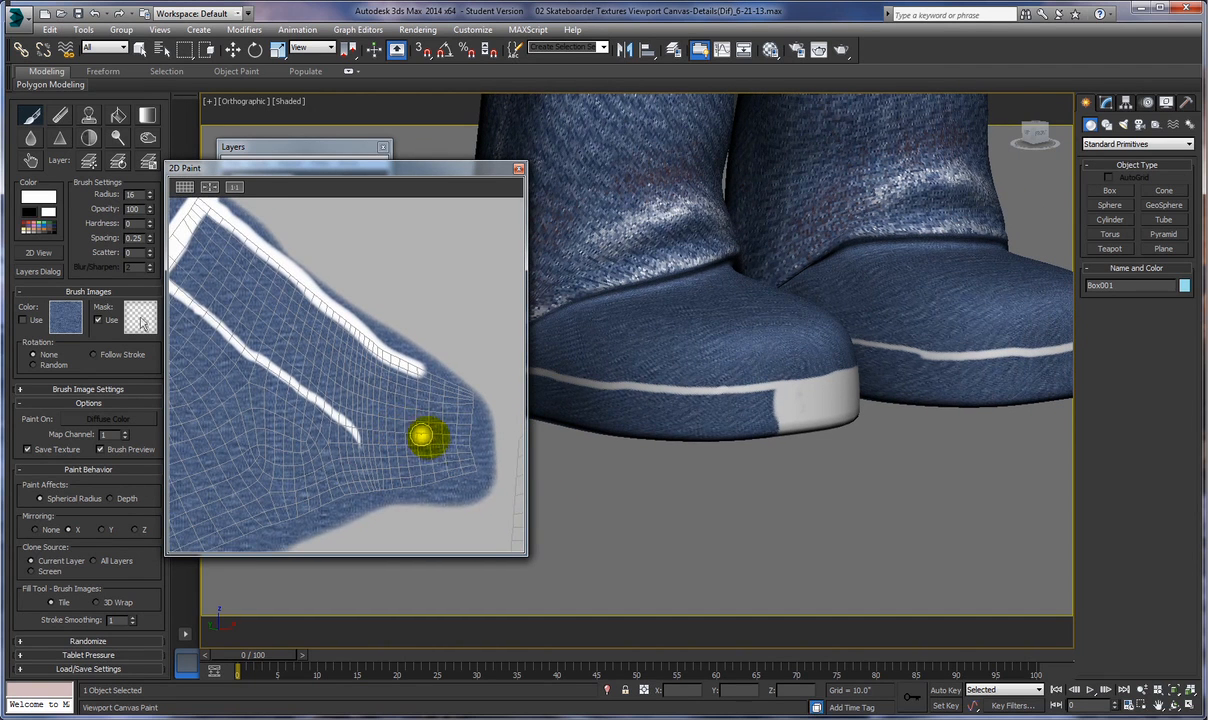
mouse_move(428, 437)
middle_mouse_down()
mouse_move(445, 448)
mouse_move(405, 467)
mouse_move(497, 458)
middle_mouse_up()
key("super")
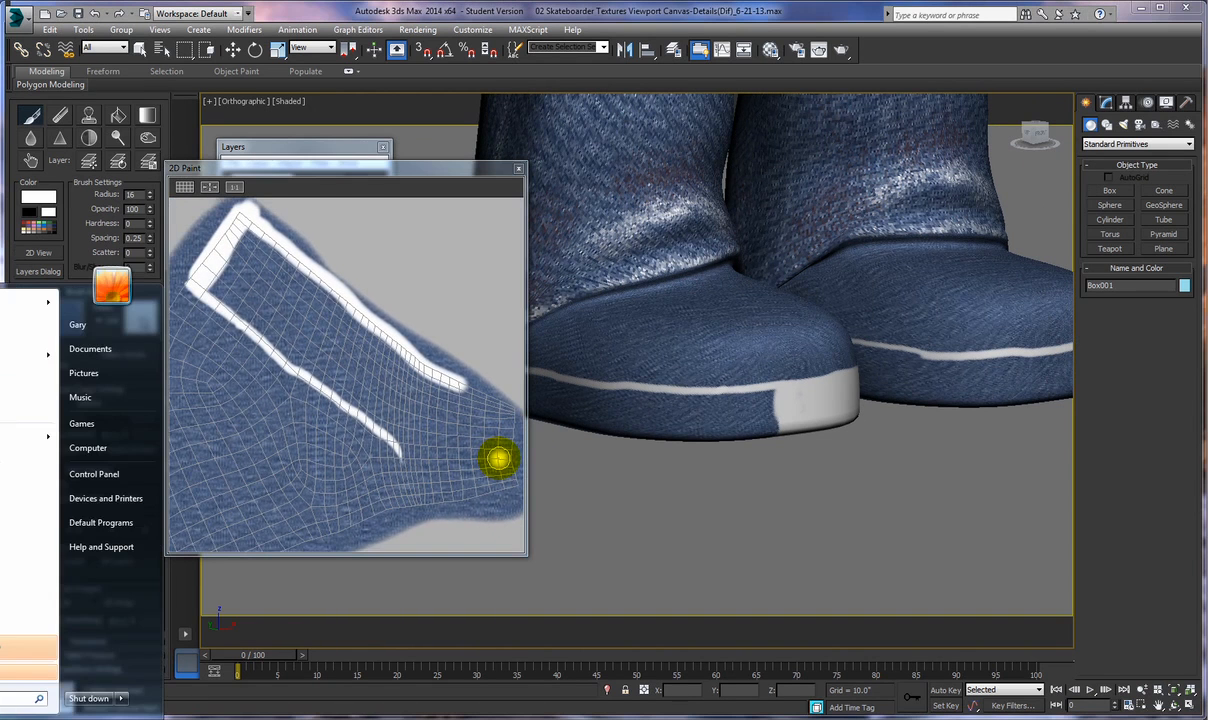
key("super")
mouse_move(650, 495)
middle_mouse_down("alt")
mouse_move(537, 526)
mouse_move(585, 523)
mouse_move(688, 477)
mouse_move(670, 540)
mouse_move(723, 528)
mouse_move(574, 539)
mouse_move(593, 477)
mouse_move(617, 539)
mouse_move(613, 524)
middle_mouse_up("alt")
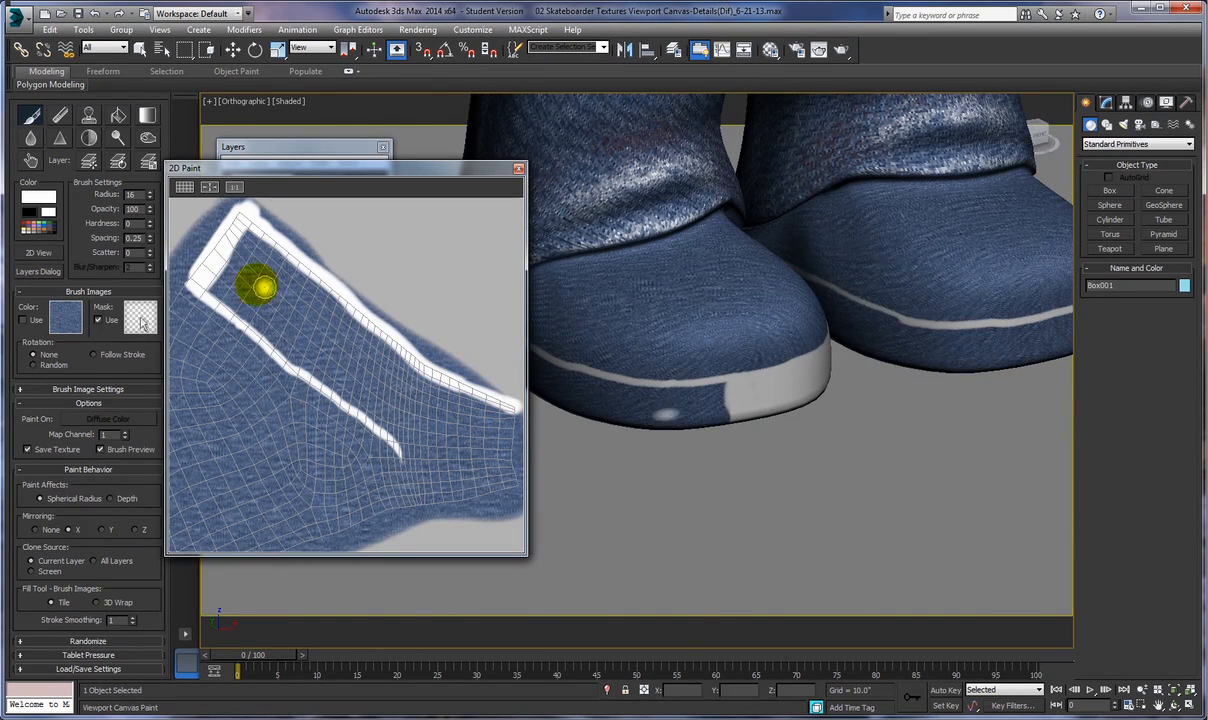
- Fill the enclosed sole strip with white between the sole line and the outer edge, through to the heel end
mouse_move(244, 236)
left_mouse_down()
mouse_move(199, 280)
mouse_move(264, 324)
mouse_move(212, 293)
mouse_move(216, 270)
mouse_move(248, 237)
mouse_move(284, 252)
mouse_move(270, 268)
mouse_move(270, 250)
mouse_move(250, 256)
mouse_move(247, 297)
mouse_move(258, 305)
mouse_move(270, 270)
mouse_move(291, 276)
mouse_move(262, 302)
mouse_move(288, 281)
mouse_move(304, 307)
mouse_move(302, 272)
mouse_move(243, 291)
mouse_move(237, 275)
mouse_move(324, 291)
mouse_move(345, 310)
mouse_move(288, 290)
mouse_move(291, 311)
mouse_move(271, 317)
mouse_move(278, 342)
mouse_move(267, 334)
mouse_move(390, 428)
mouse_move(388, 394)
mouse_move(297, 326)
mouse_move(286, 345)
mouse_move(303, 318)
mouse_move(396, 432)
mouse_move(417, 376)
mouse_move(345, 318)
mouse_move(408, 368)
mouse_move(372, 394)
mouse_move(342, 343)
mouse_move(383, 363)
mouse_move(386, 404)
mouse_move(288, 364)
mouse_move(303, 360)
mouse_move(297, 342)
mouse_move(356, 390)
mouse_move(318, 369)
mouse_move(372, 394)
mouse_move(343, 369)
mouse_move(363, 376)
mouse_move(337, 343)
mouse_move(300, 337)
left_mouse_up()
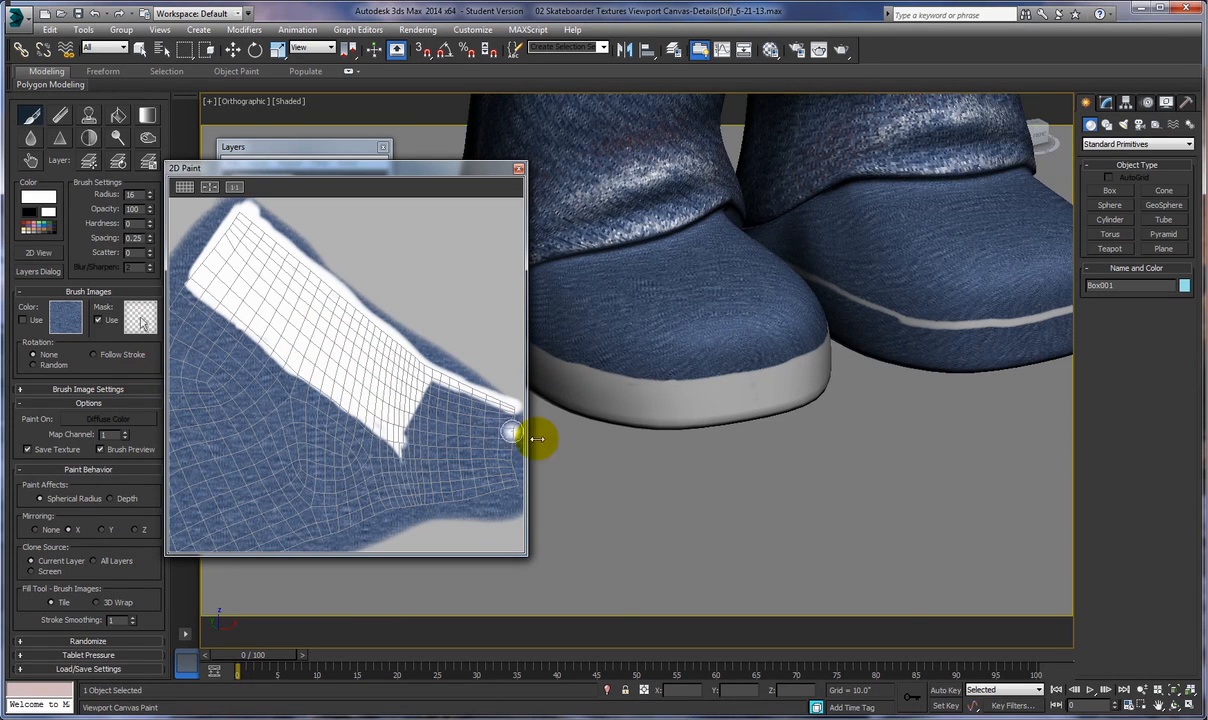
middle_click_drag(588, 457, 658, 456, "alt")
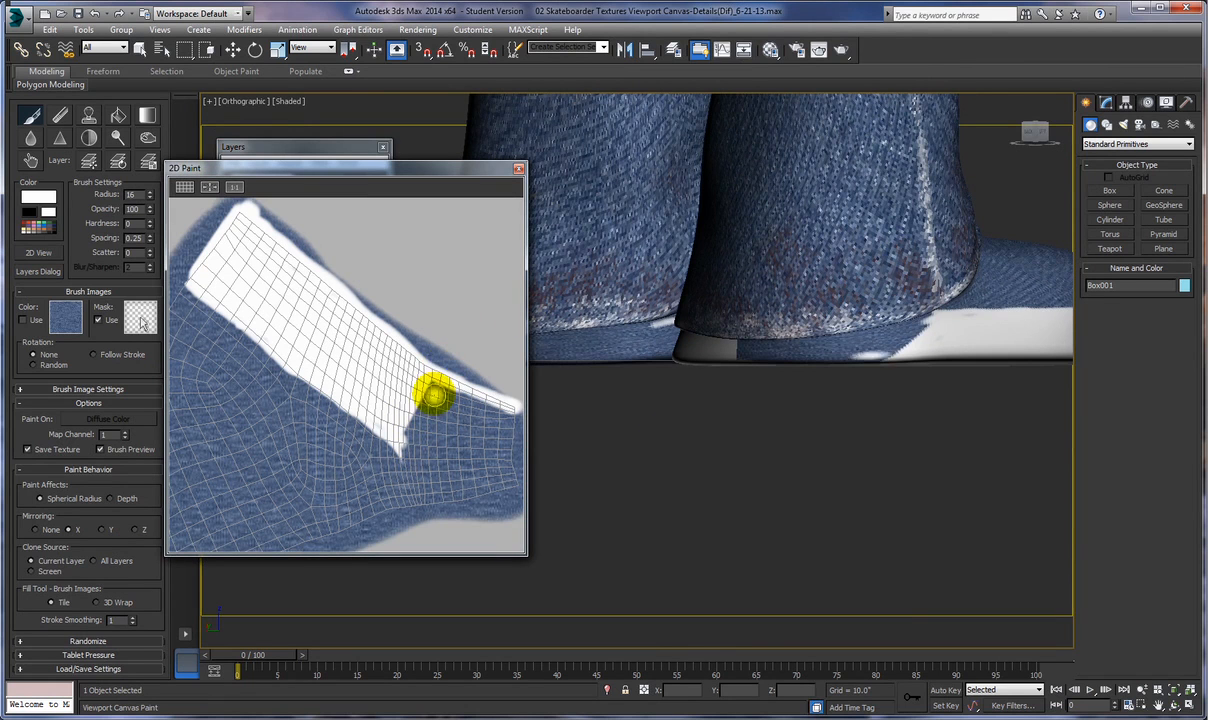
mouse_move(426, 386)
left_mouse_down()
mouse_move(512, 410)
mouse_move(418, 391)
mouse_move(490, 412)
mouse_move(418, 399)
mouse_move(498, 428)
left_mouse_up()
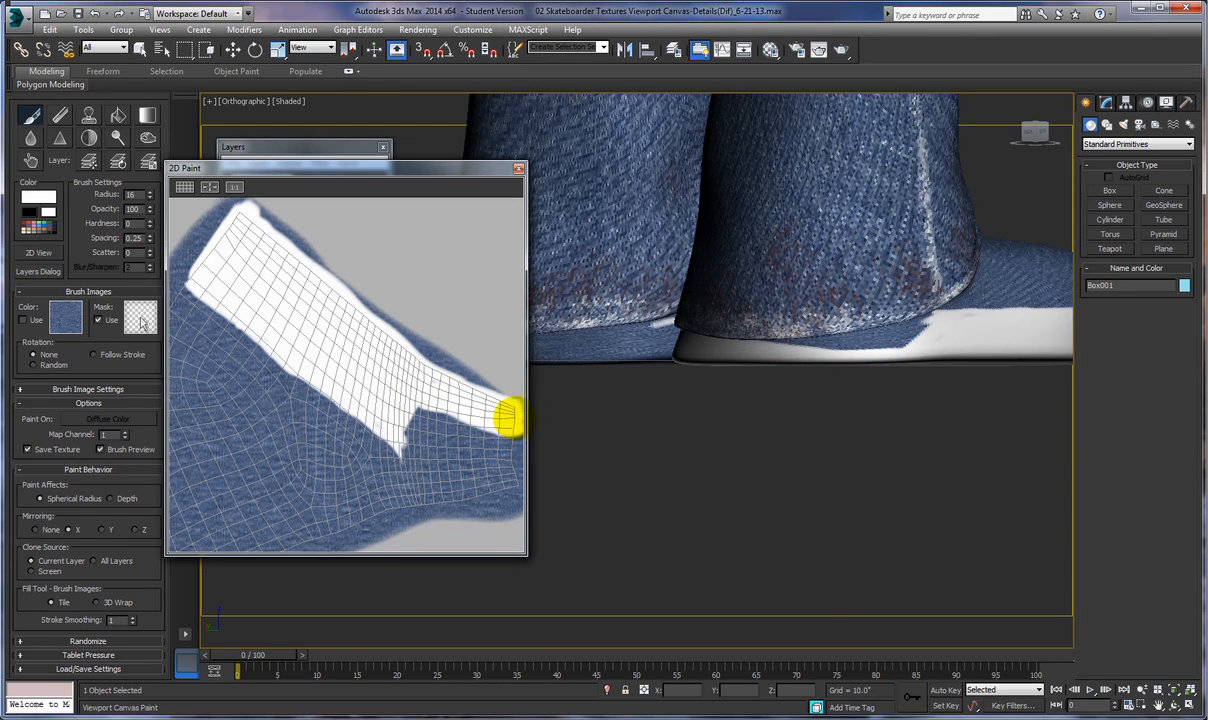
left_click_drag(508, 422, 399, 421)
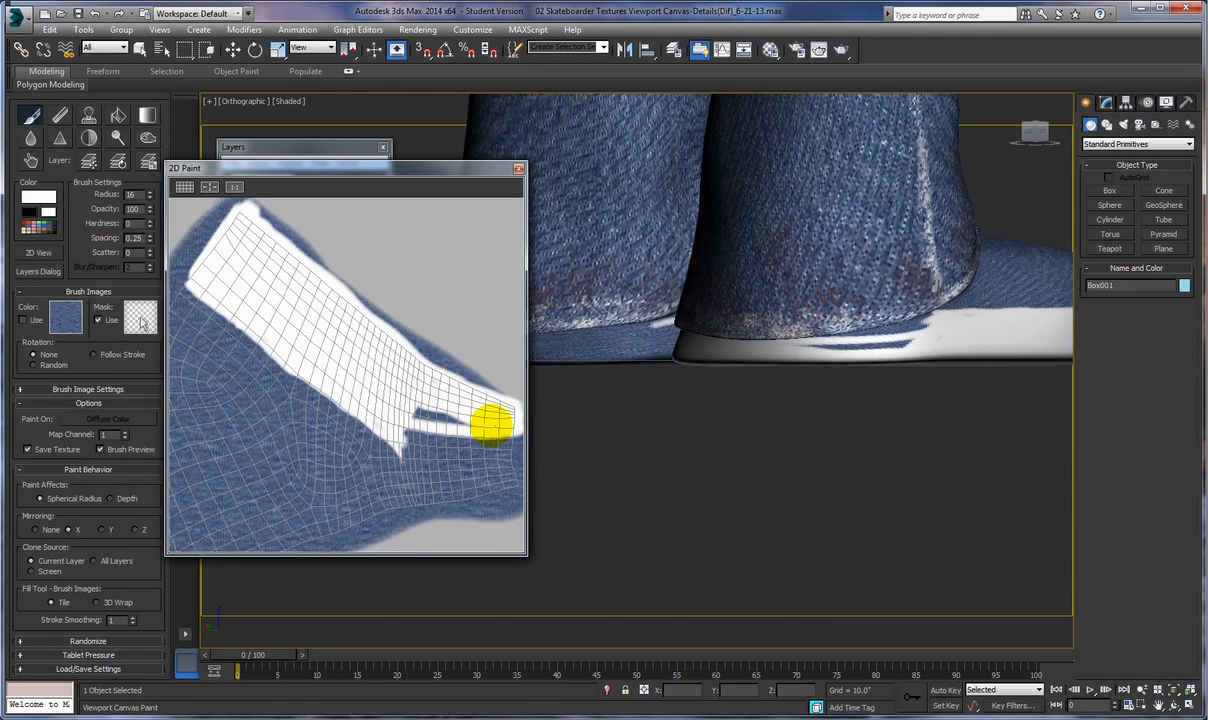
left_click_drag(491, 425, 417, 415)
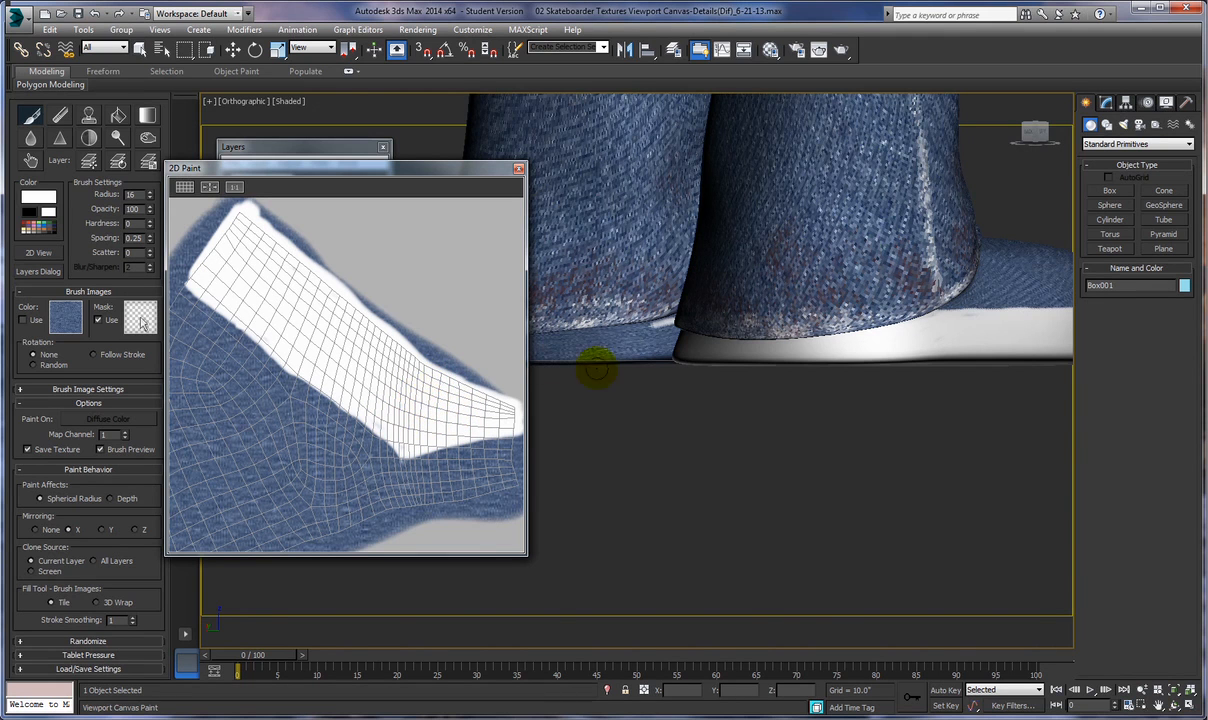
- Locate the other shoe's UV shell in the 2D view and inspect the front of that shoe on the model
mouse_move(397, 321)
middle_mouse_down()
mouse_move(438, 289)
mouse_move(467, 297)
mouse_move(318, 361)
mouse_move(448, 299)
middle_mouse_up()
mouse_move(386, 345)
middle_mouse_down()
mouse_move(428, 316)
mouse_move(202, 426)
mouse_move(218, 413)
mouse_move(243, 410)
mouse_move(210, 437)
mouse_move(272, 394)
mouse_move(326, 265)
middle_mouse_up()
scroll(234, 412, "down", 4)
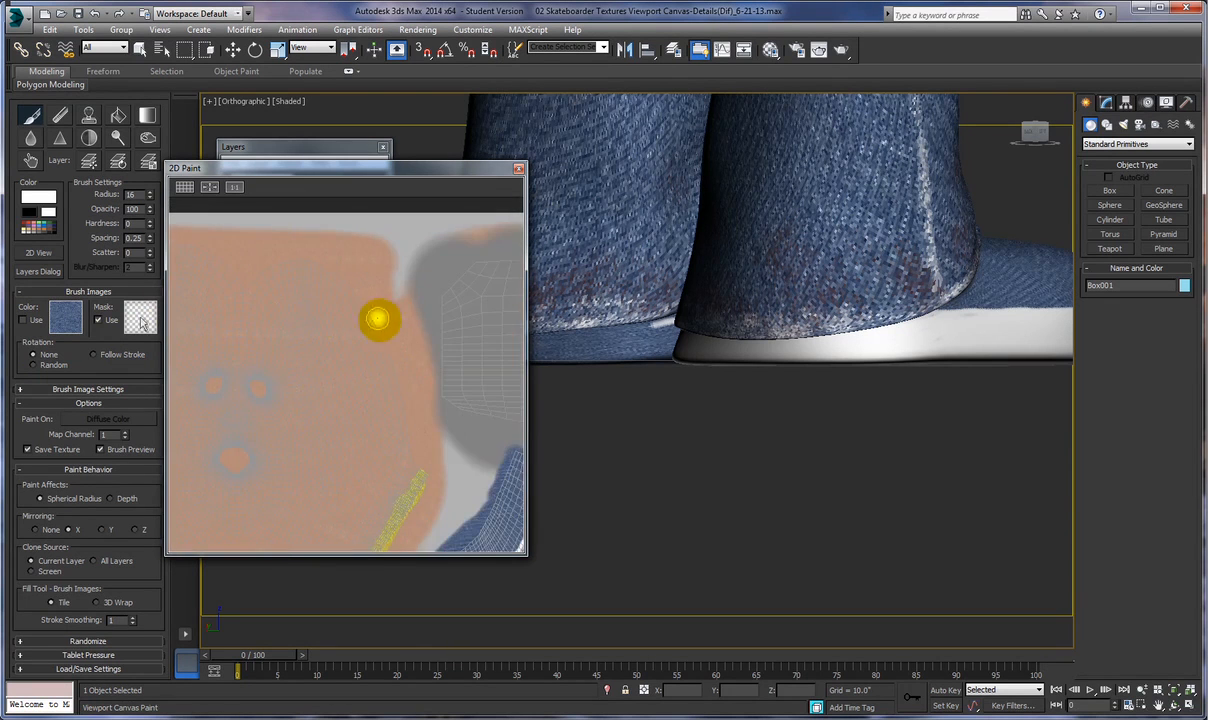
mouse_move(401, 304)
middle_mouse_down()
mouse_move(297, 302)
mouse_move(212, 187)
middle_mouse_up()
mouse_move(308, 266)
middle_mouse_down()
mouse_move(280, 201)
mouse_move(270, 204)
middle_mouse_up()
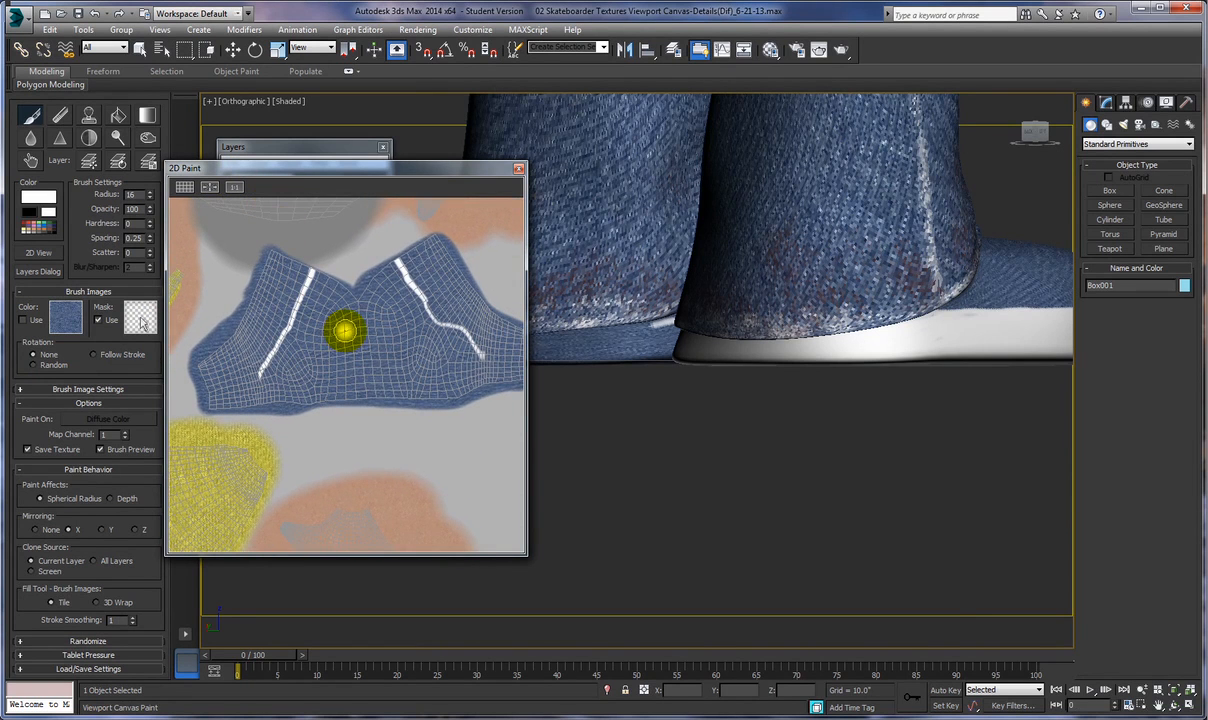
middle_click_drag(657, 380, 674, 342)
key("super")
key("super")
mouse_move(771, 375)
middle_mouse_down("alt")
mouse_move(485, 407)
mouse_move(628, 404)
mouse_move(663, 359)
middle_mouse_up("alt")
middle_click_drag(755, 371, 686, 389)
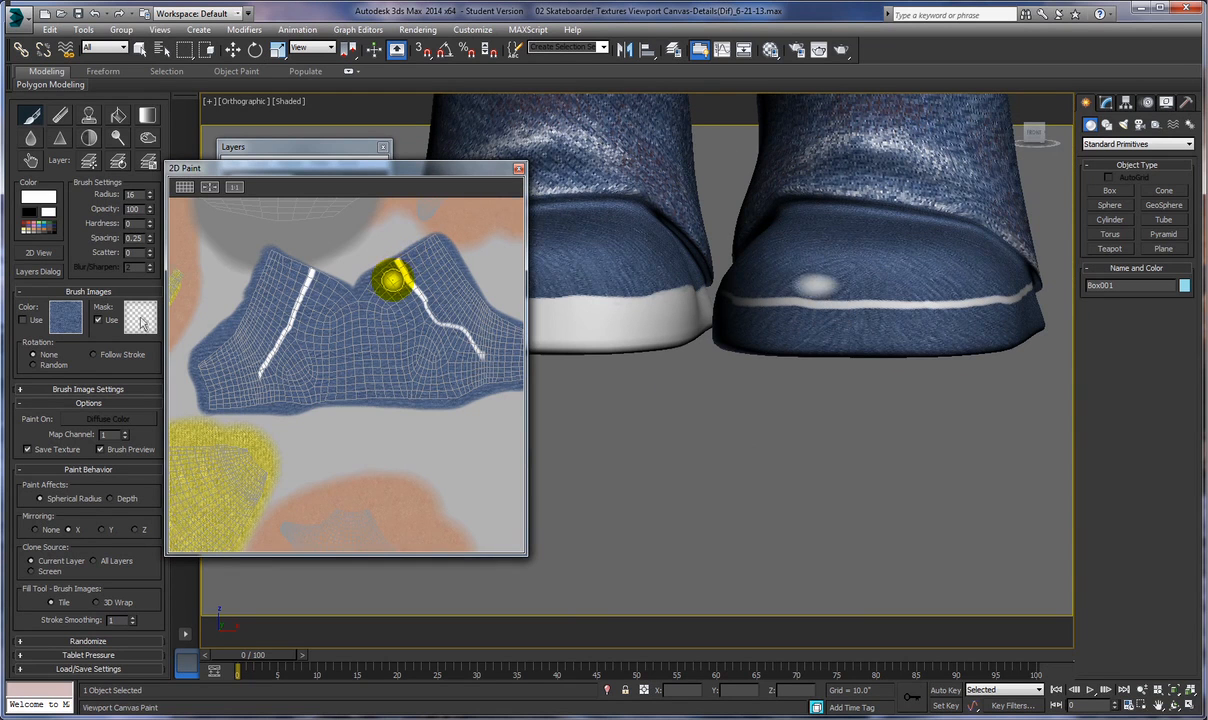
middle_click_drag(392, 279, 379, 279)
- Enlarge the 2D Paint window and outline the second shoe shell's sole strip in white along its toe end, outer boundary and heel end
left_click_drag(415, 168, 282, 112)
mouse_move(394, 496)
left_mouse_down()
mouse_move(617, 615)
mouse_move(683, 601)
left_mouse_up()
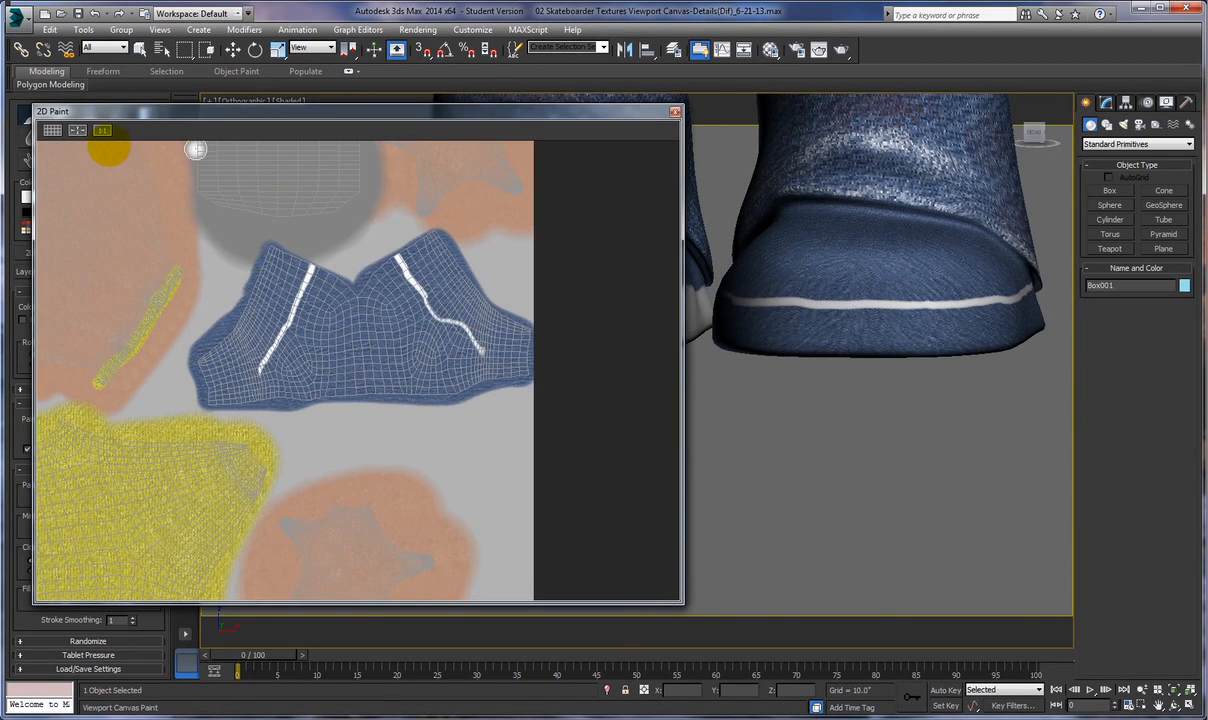
left_click(105, 132)
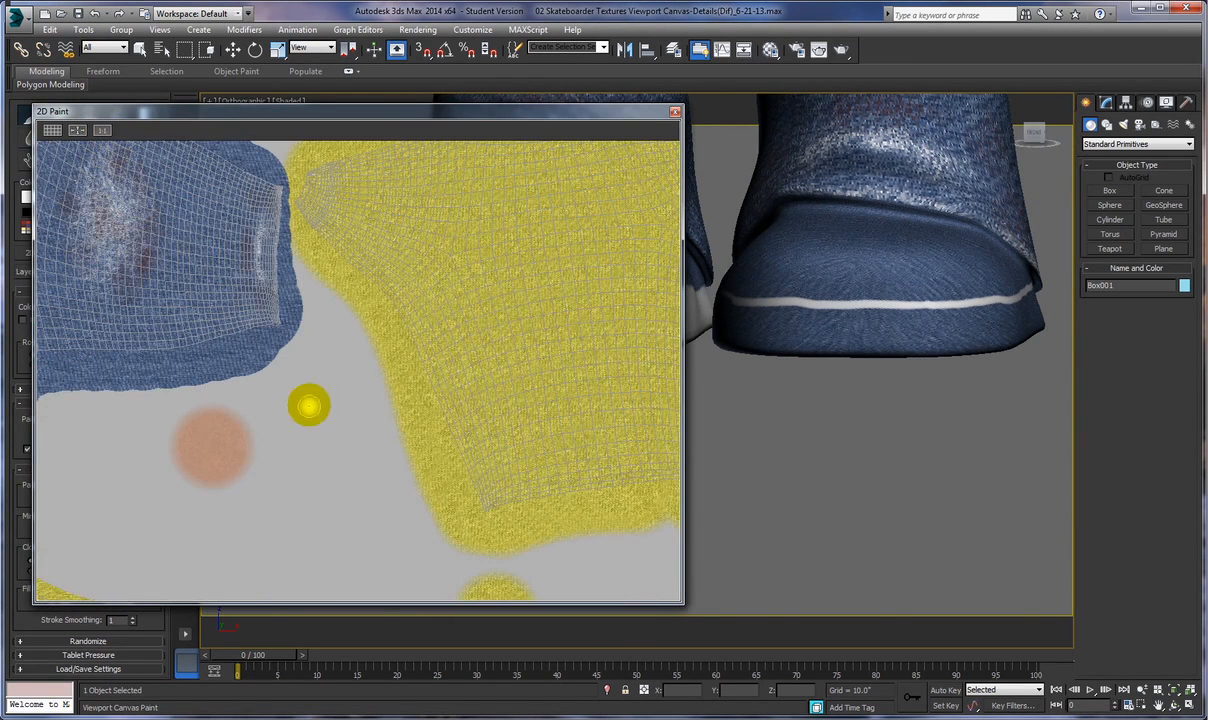
mouse_move(524, 330)
middle_mouse_down()
mouse_move(164, 402)
mouse_move(84, 395)
middle_mouse_up()
mouse_move(445, 246)
middle_mouse_down()
mouse_move(407, 361)
mouse_move(396, 473)
middle_mouse_up()
scroll(399, 469, "up", 3)
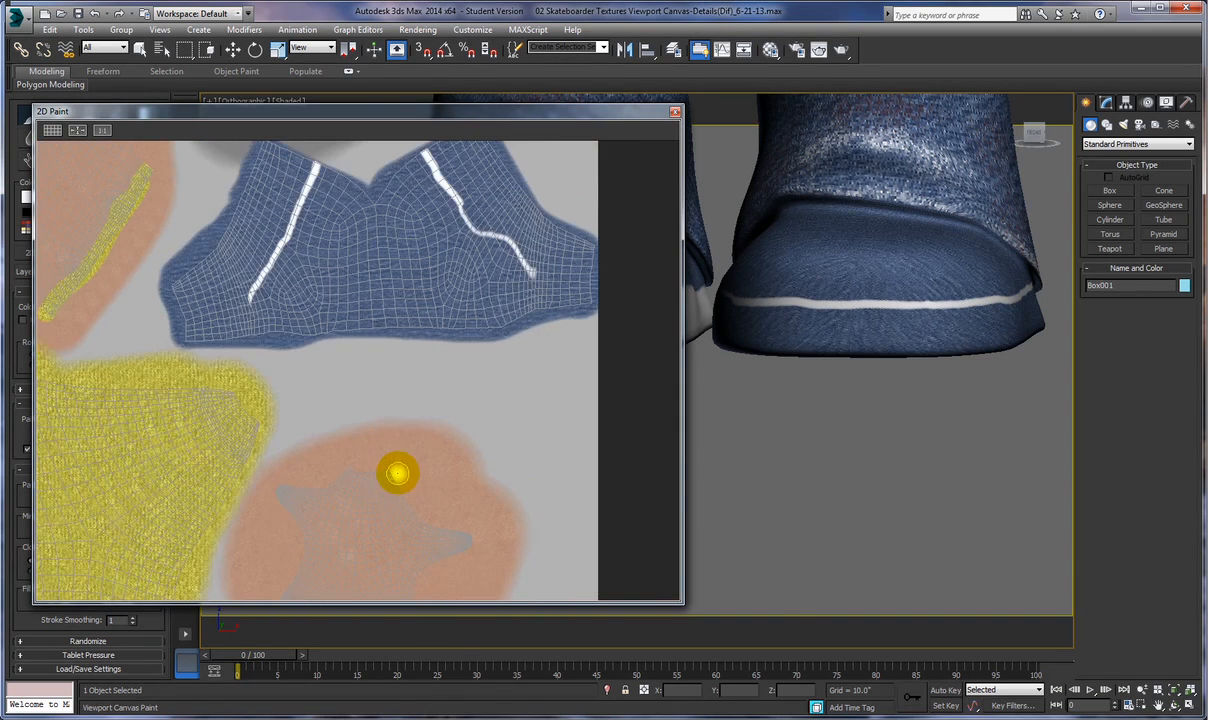
mouse_move(448, 392)
middle_mouse_down()
mouse_move(421, 480)
mouse_move(421, 512)
mouse_move(431, 507)
middle_mouse_up()
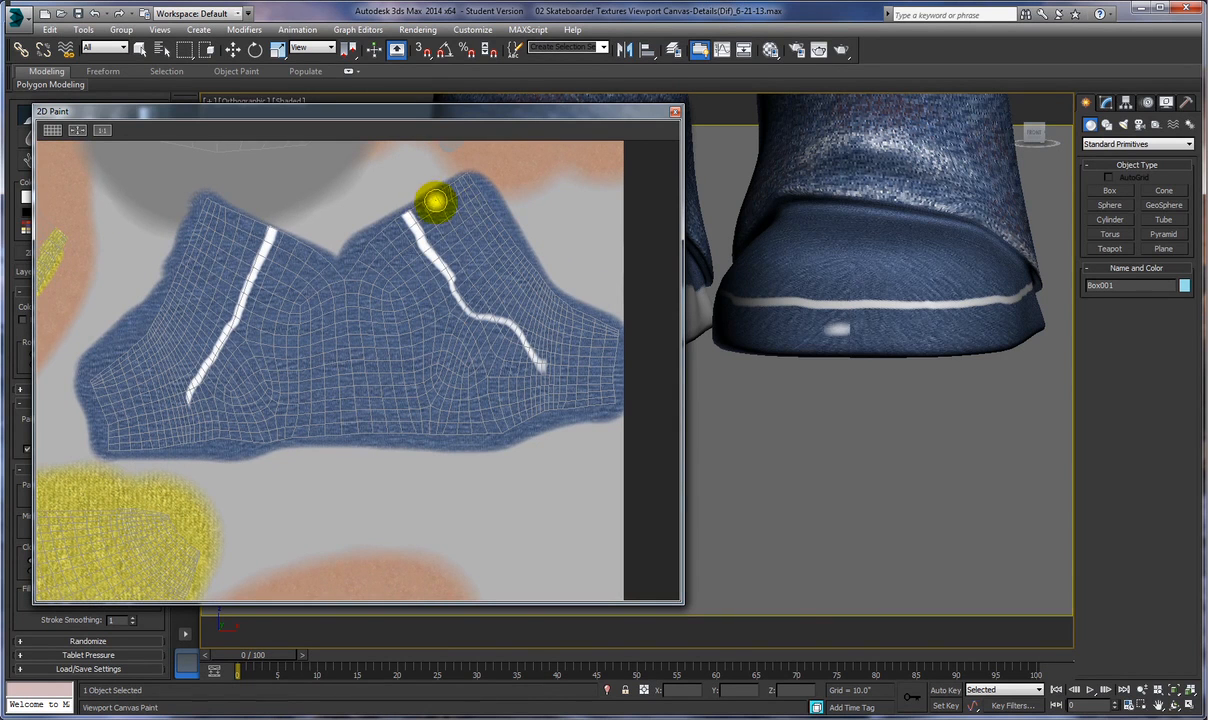
mouse_move(419, 205)
left_mouse_down()
mouse_move(477, 162)
mouse_move(418, 216)
mouse_move(476, 186)
mouse_move(531, 272)
mouse_move(570, 310)
mouse_move(604, 320)
mouse_move(607, 378)
left_mouse_up()
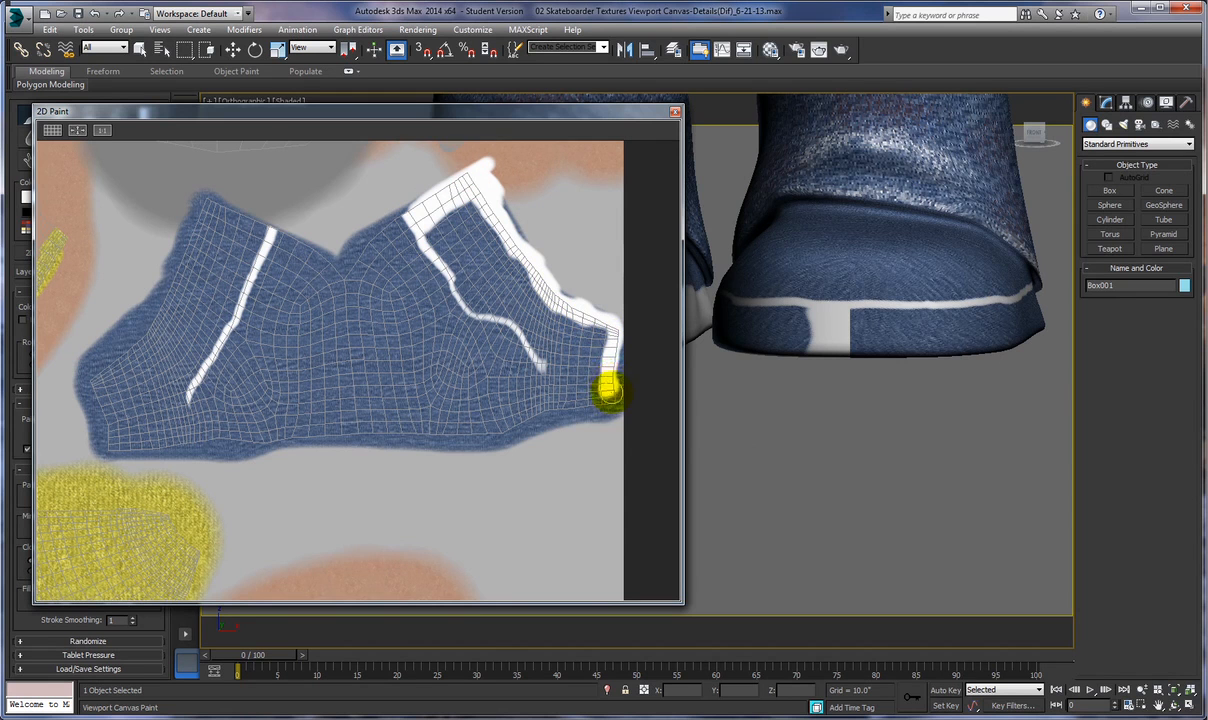
mouse_move(613, 388)
left_mouse_down()
mouse_move(570, 397)
mouse_move(607, 408)
left_mouse_up()
- Thicken the second shoe's sole line on the inside of the strip and start filling the strip's toe end with white
middle_click_drag(749, 422, 531, 414, "alt")
middle_click_drag(777, 372, 913, 405)
mouse_move(888, 414)
middle_mouse_down("alt")
mouse_move(748, 432)
mouse_move(760, 418)
middle_mouse_up("alt")
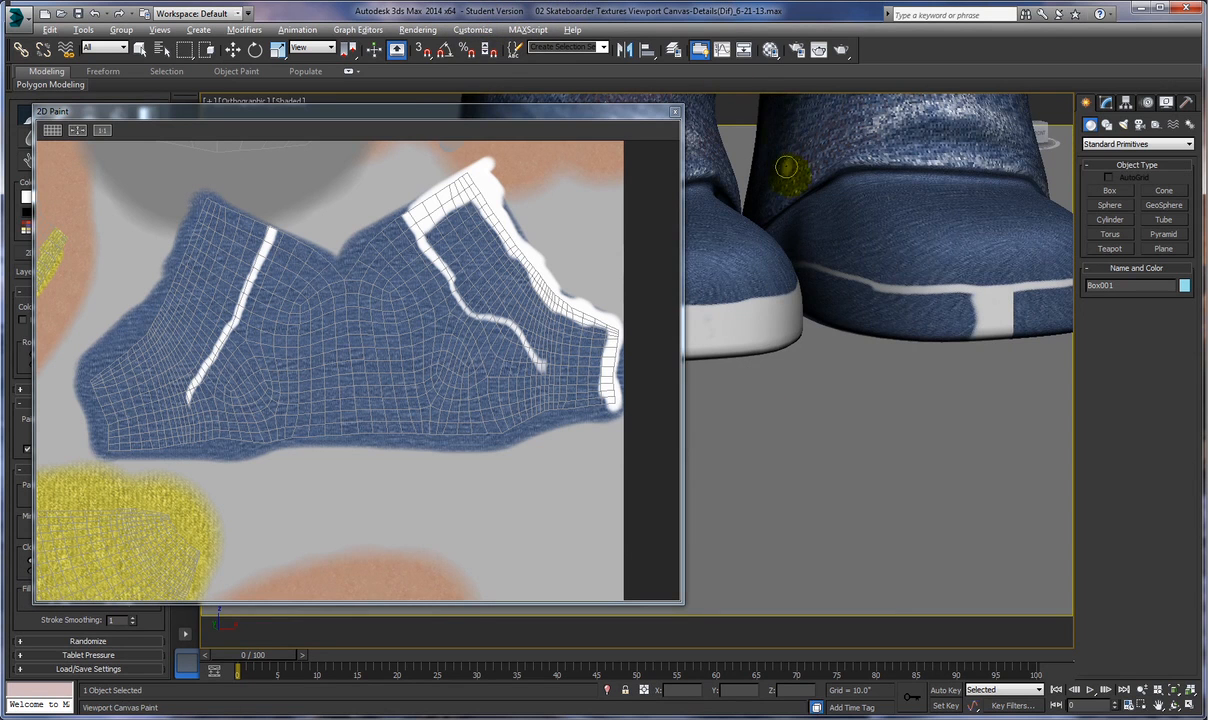
scroll(820, 251, "up", 5)
middle_click_drag(696, 243, 863, 256)
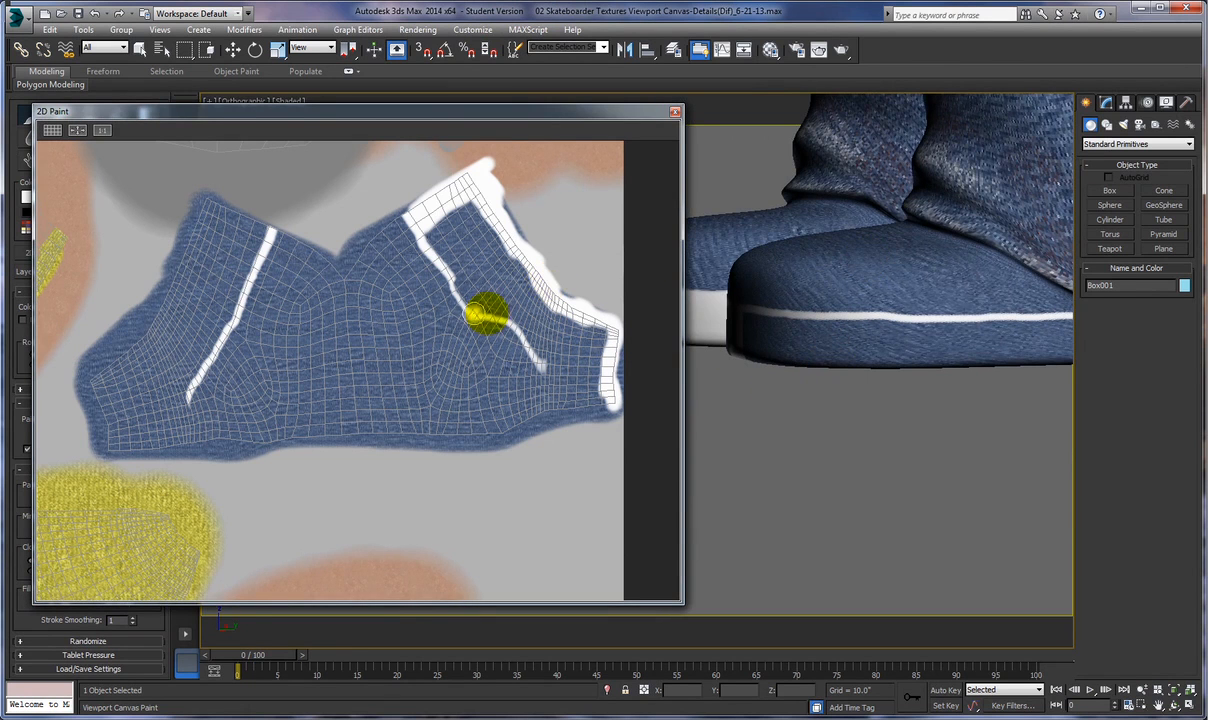
mouse_move(448, 236)
left_mouse_down()
mouse_move(423, 229)
mouse_move(485, 311)
left_mouse_up()
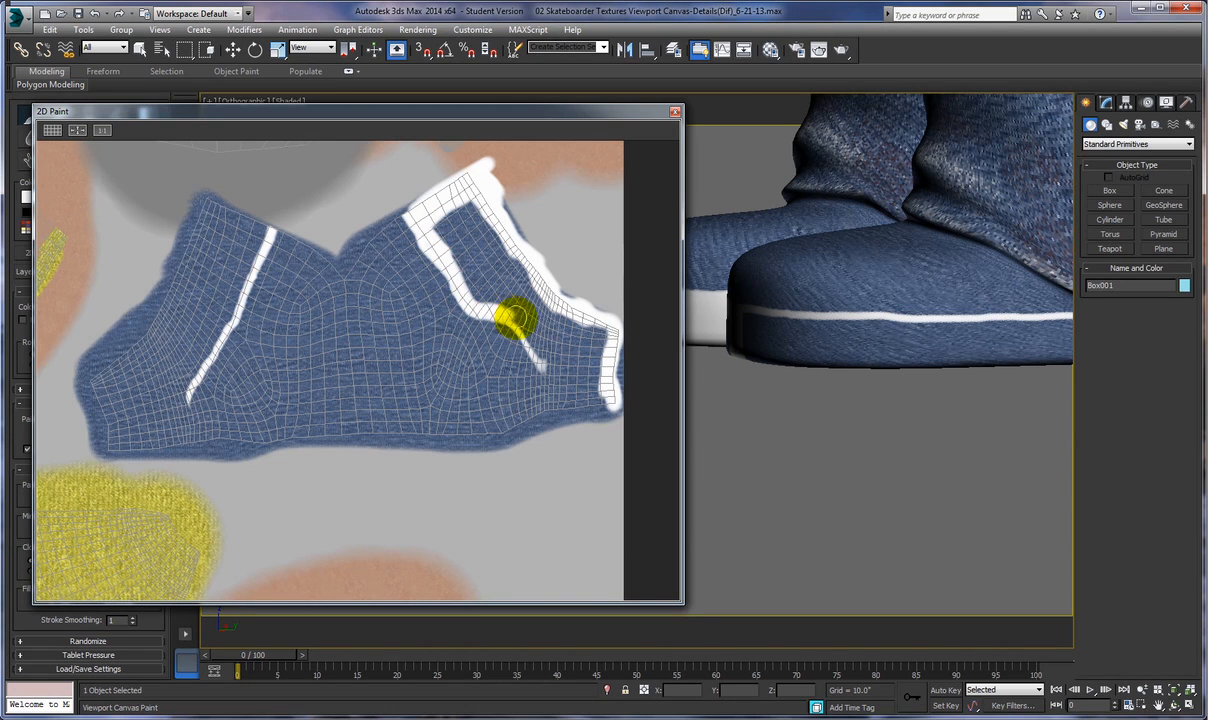
mouse_move(530, 343)
left_mouse_down()
mouse_move(499, 256)
mouse_move(472, 208)
mouse_move(453, 202)
mouse_move(488, 240)
mouse_move(472, 208)
mouse_move(439, 232)
mouse_move(460, 222)
mouse_move(436, 290)
left_mouse_up()
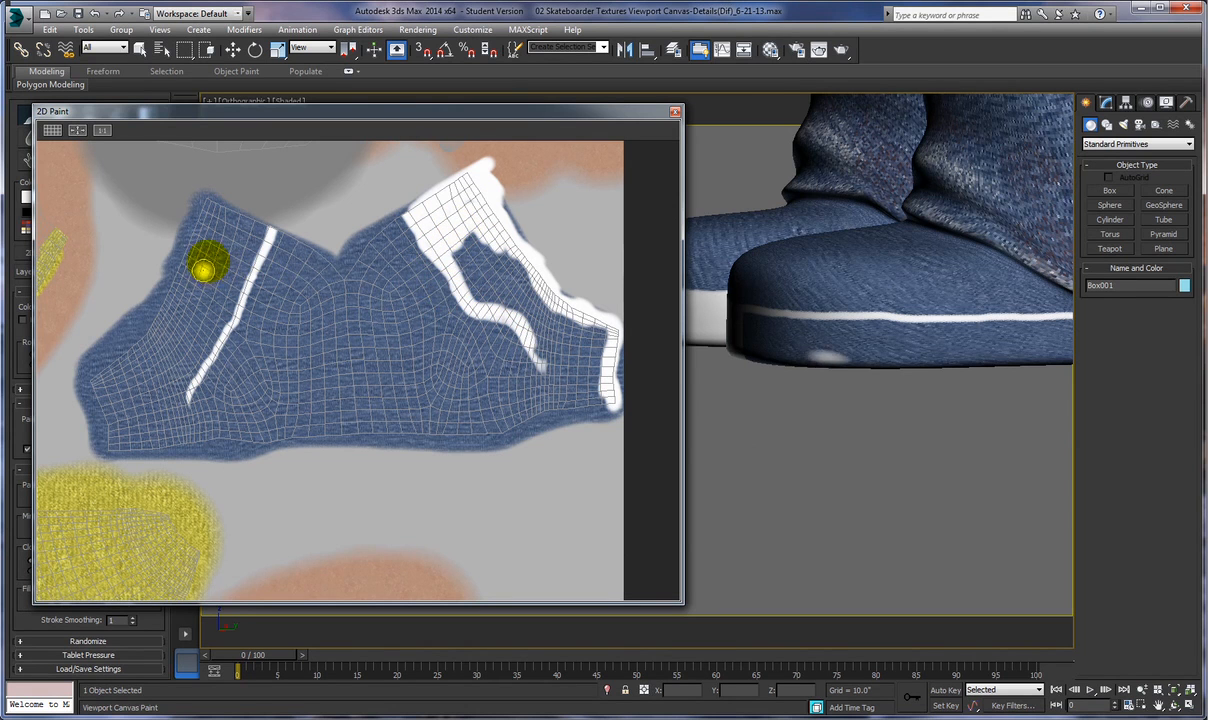
- Fill the remaining blue in the toe and middle part of the second shoe's sole strip with white
mouse_move(424, 320)
middle_mouse_down()
mouse_move(488, 340)
mouse_move(400, 319)
middle_mouse_up()
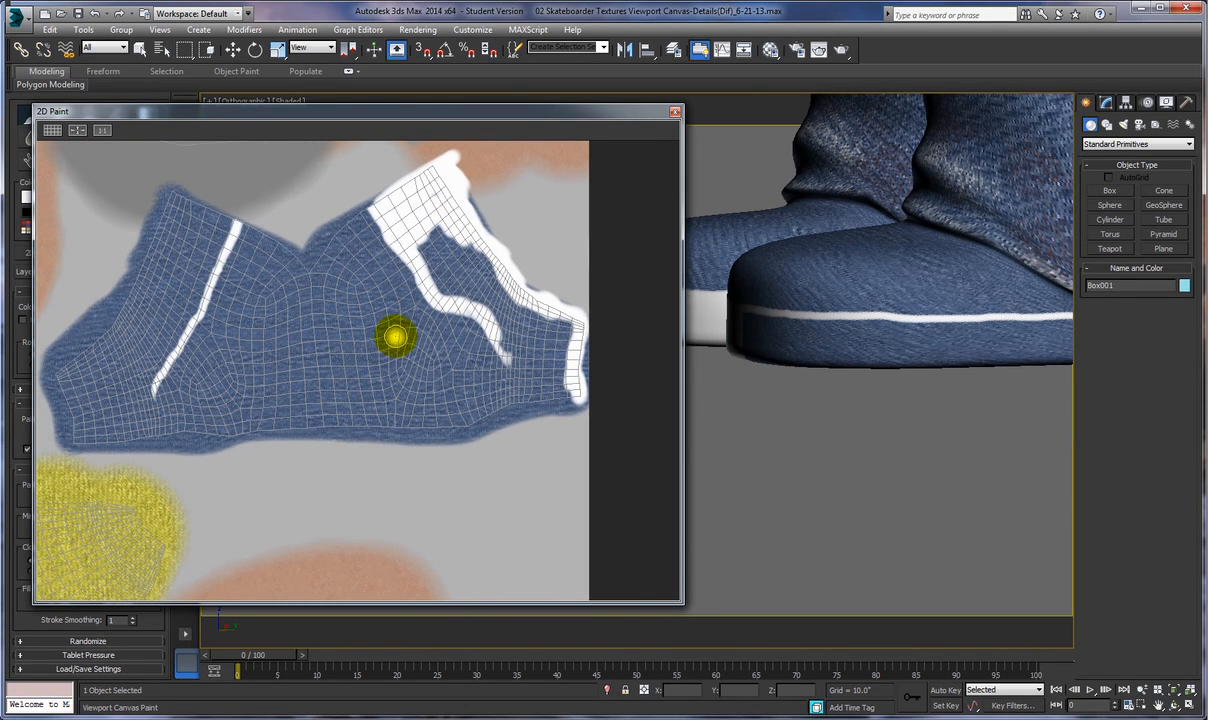
mouse_move(747, 423)
middle_mouse_down("alt")
mouse_move(852, 437)
mouse_move(693, 450)
mouse_move(717, 462)
mouse_move(705, 455)
middle_mouse_up("alt")
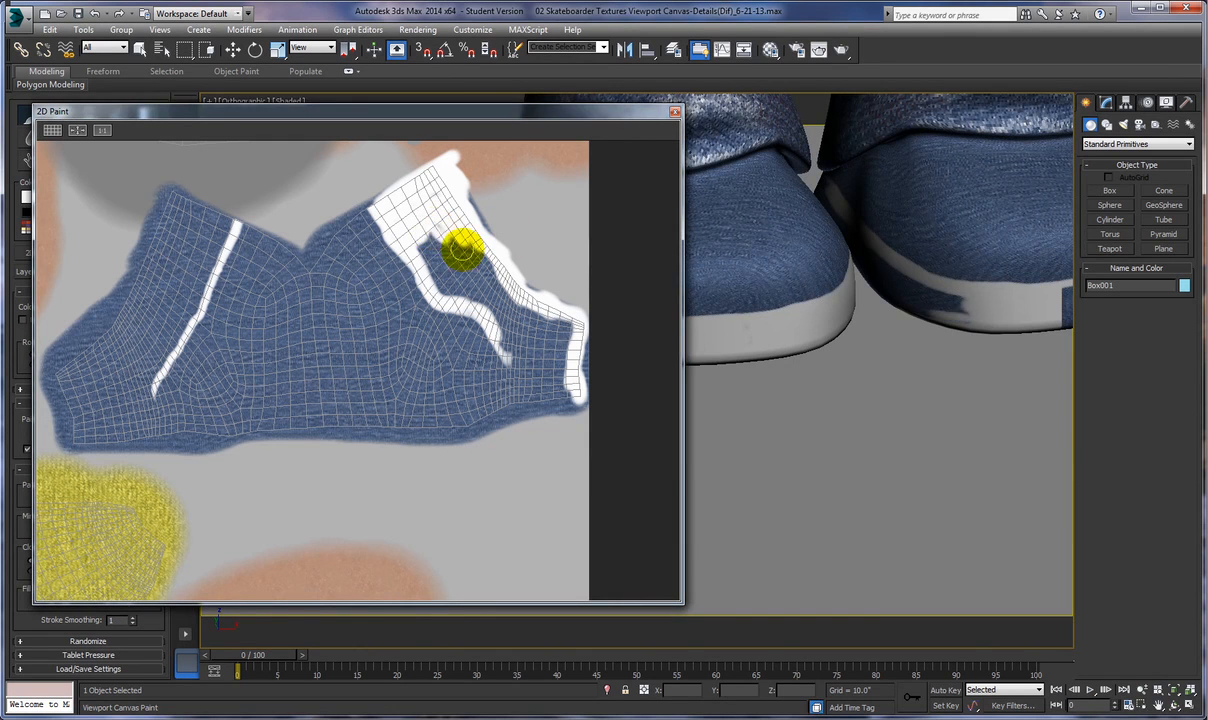
mouse_move(419, 226)
left_mouse_down()
mouse_move(431, 260)
mouse_move(418, 237)
mouse_move(455, 232)
mouse_move(512, 288)
mouse_move(497, 290)
mouse_move(474, 257)
mouse_move(437, 288)
mouse_move(469, 280)
mouse_move(446, 281)
mouse_move(563, 337)
mouse_move(493, 305)
mouse_move(520, 315)
mouse_move(509, 307)
left_mouse_up()
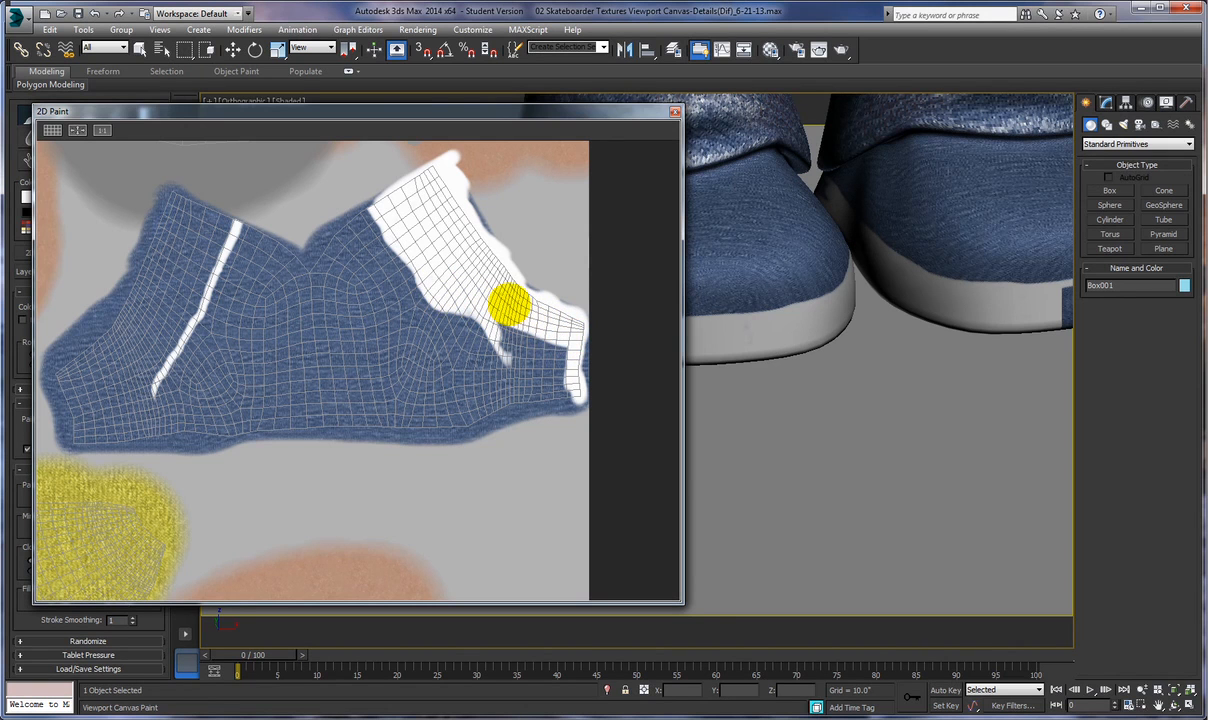
middle_click_drag(812, 389, 572, 360, "alt")
middle_click_drag(817, 412, 908, 413, "alt")
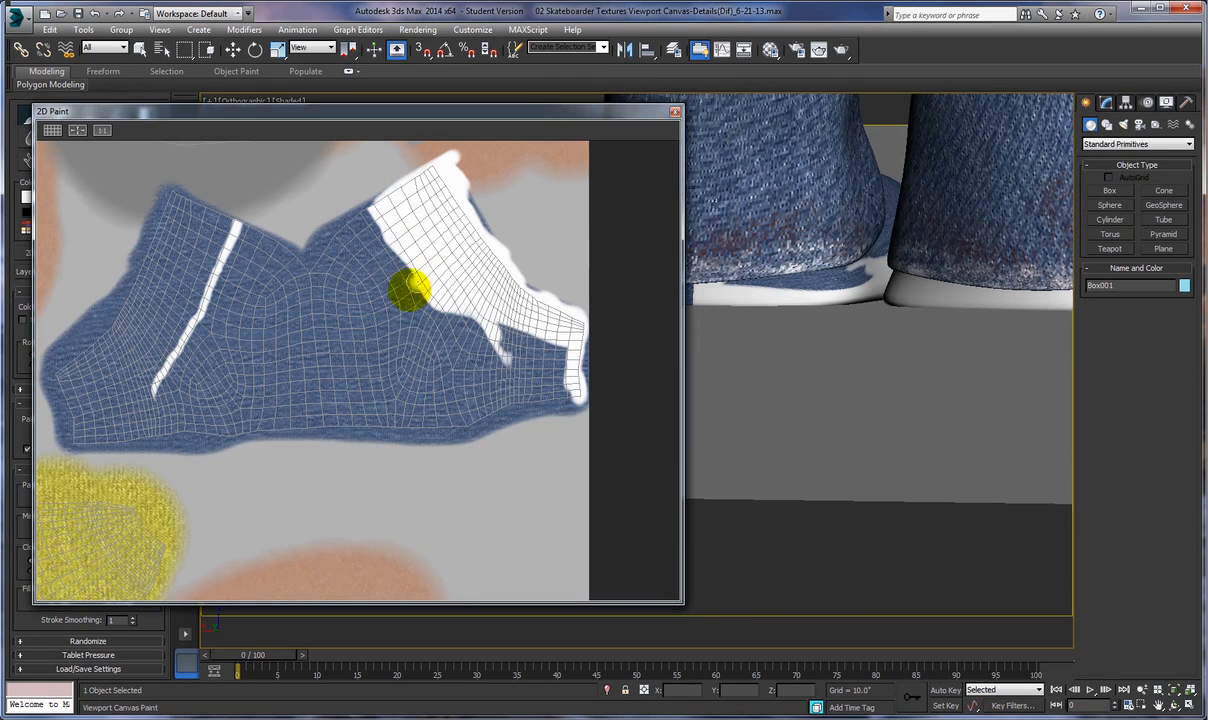
- Fill the remaining blue at the heel part of the second shoe's sole strip with white
mouse_move(512, 330)
left_mouse_down()
mouse_move(568, 345)
mouse_move(514, 330)
left_mouse_up()
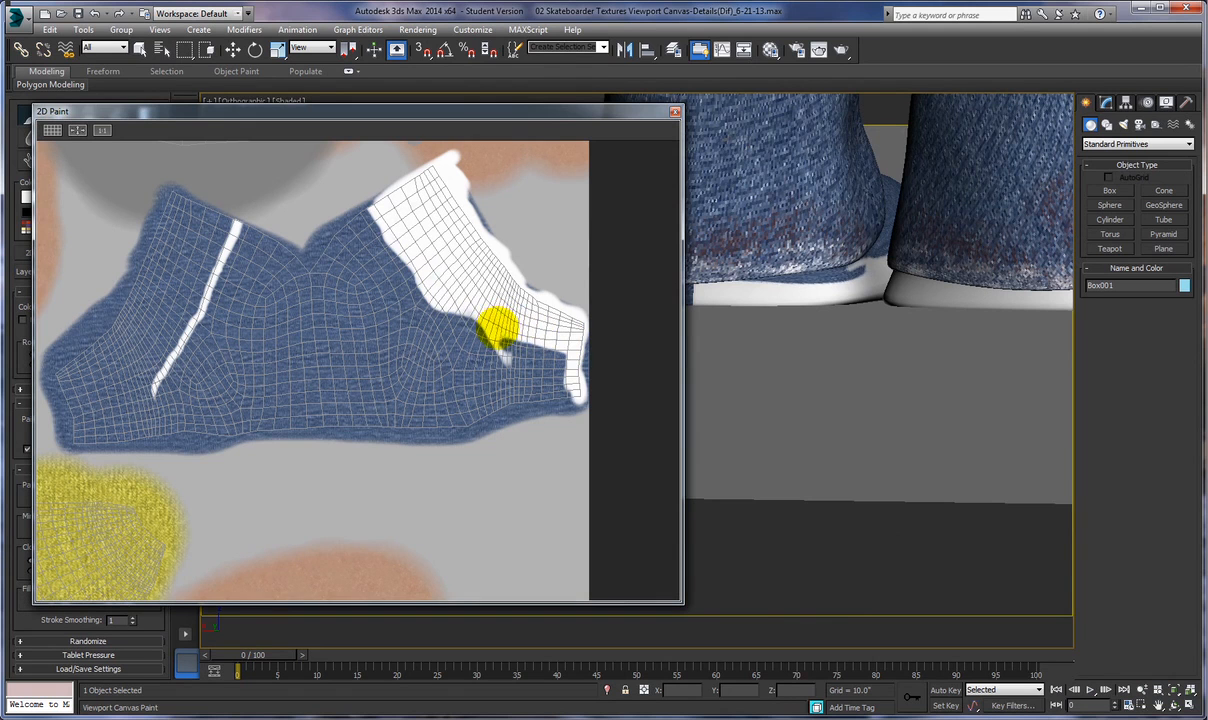
mouse_move(540, 350)
left_mouse_down()
mouse_move(567, 356)
mouse_move(558, 345)
mouse_move(504, 350)
mouse_move(537, 350)
left_mouse_up()
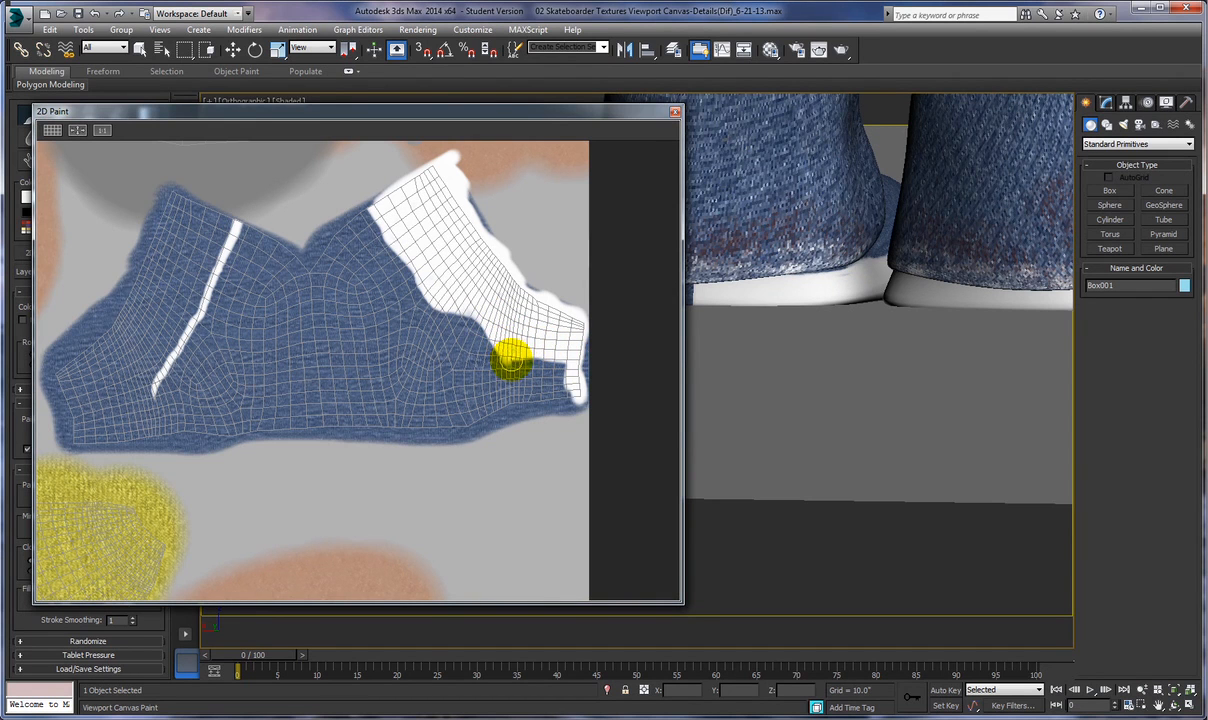
left_click_drag(535, 359, 558, 362)
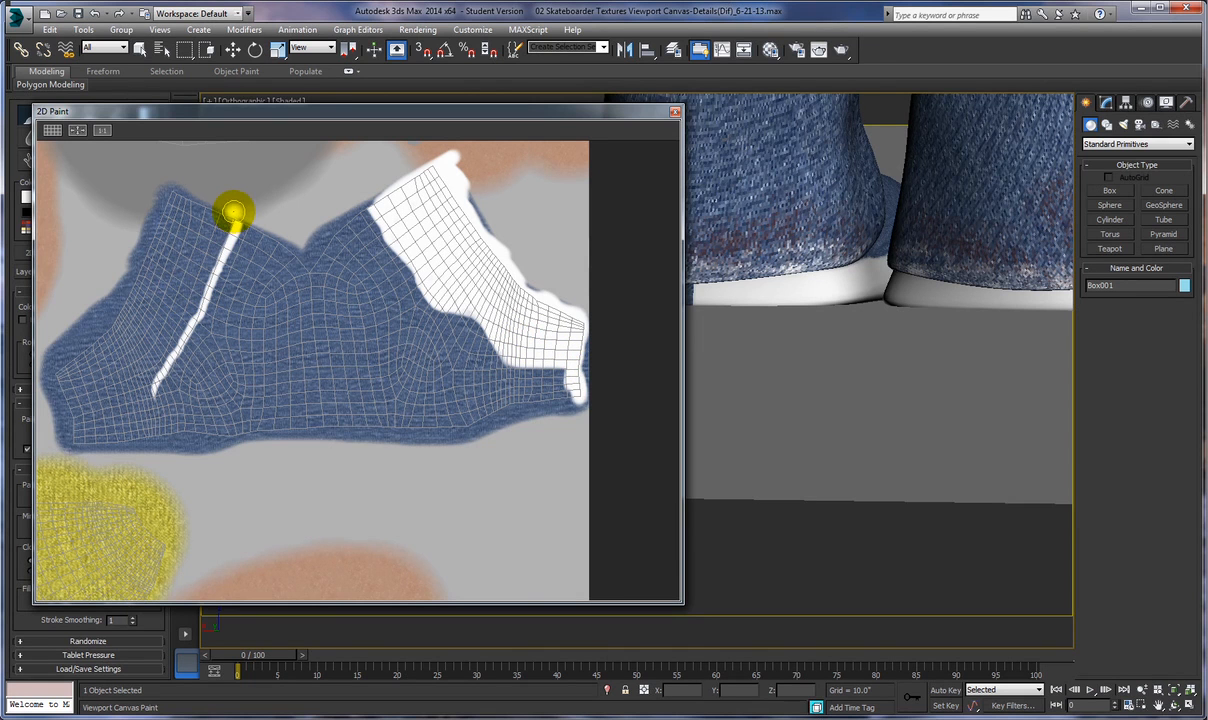
- Outline the sole strip on the opposite side of the second shoe's shell in white along its toe end and outer boundary
mouse_move(752, 322)
middle_mouse_down("alt")
mouse_move(852, 310)
mouse_move(852, 332)
middle_mouse_up("alt")
left_click_drag(763, 313, 759, 314)
mouse_move(759, 314)
middle_mouse_down("alt")
mouse_move(822, 288)
mouse_move(735, 308)
middle_mouse_up("alt")
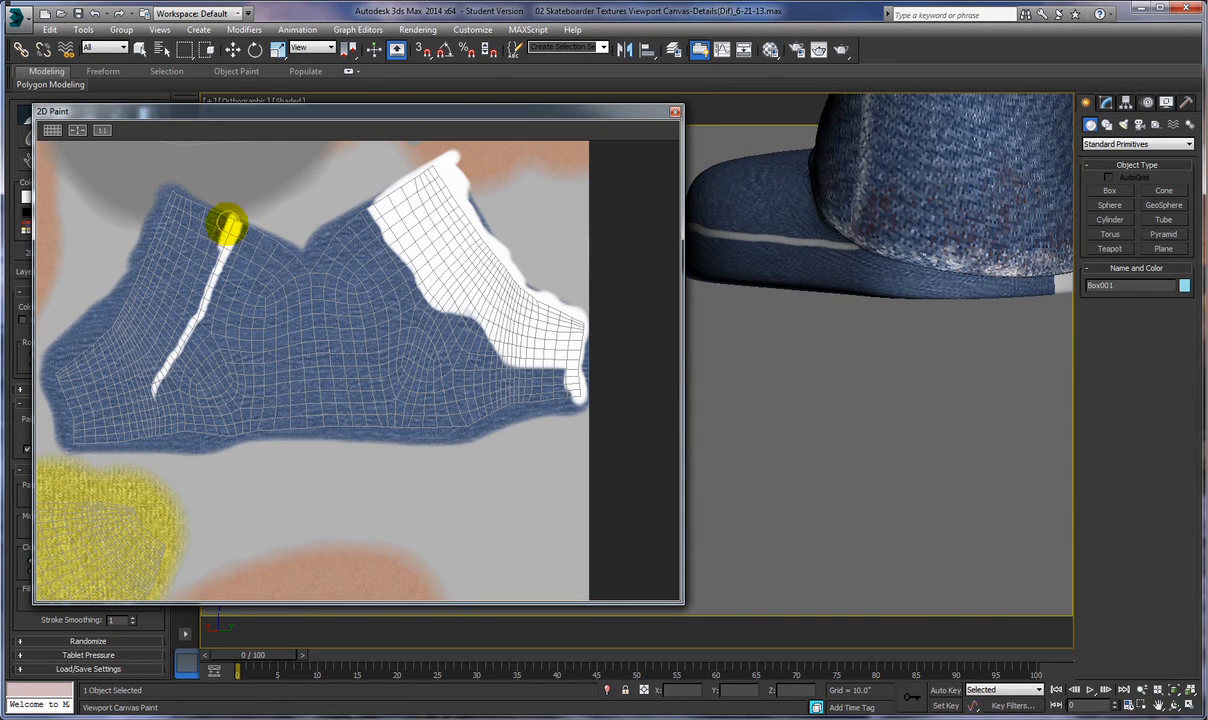
mouse_move(200, 232)
left_mouse_down()
mouse_move(197, 205)
mouse_move(181, 221)
mouse_move(175, 197)
mouse_move(91, 351)
left_mouse_up()
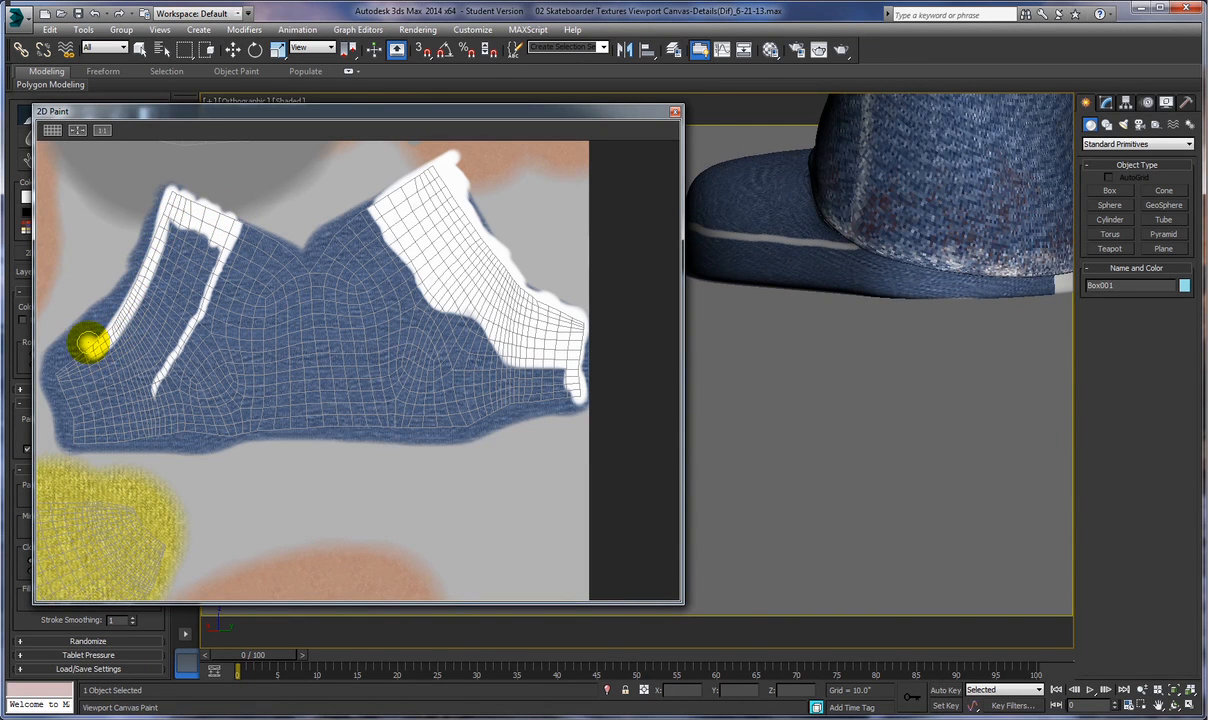
- Narrow the 2D Paint window and fill the toe and middle part of the opposite sole strip with white
left_click(723, 340)
mouse_move(723, 340)
middle_mouse_down("alt")
mouse_move(752, 345)
mouse_move(747, 334)
mouse_move(698, 367)
mouse_move(793, 375)
mouse_move(712, 348)
mouse_move(744, 337)
mouse_move(685, 307)
mouse_move(736, 332)
mouse_move(706, 331)
middle_mouse_up("alt")
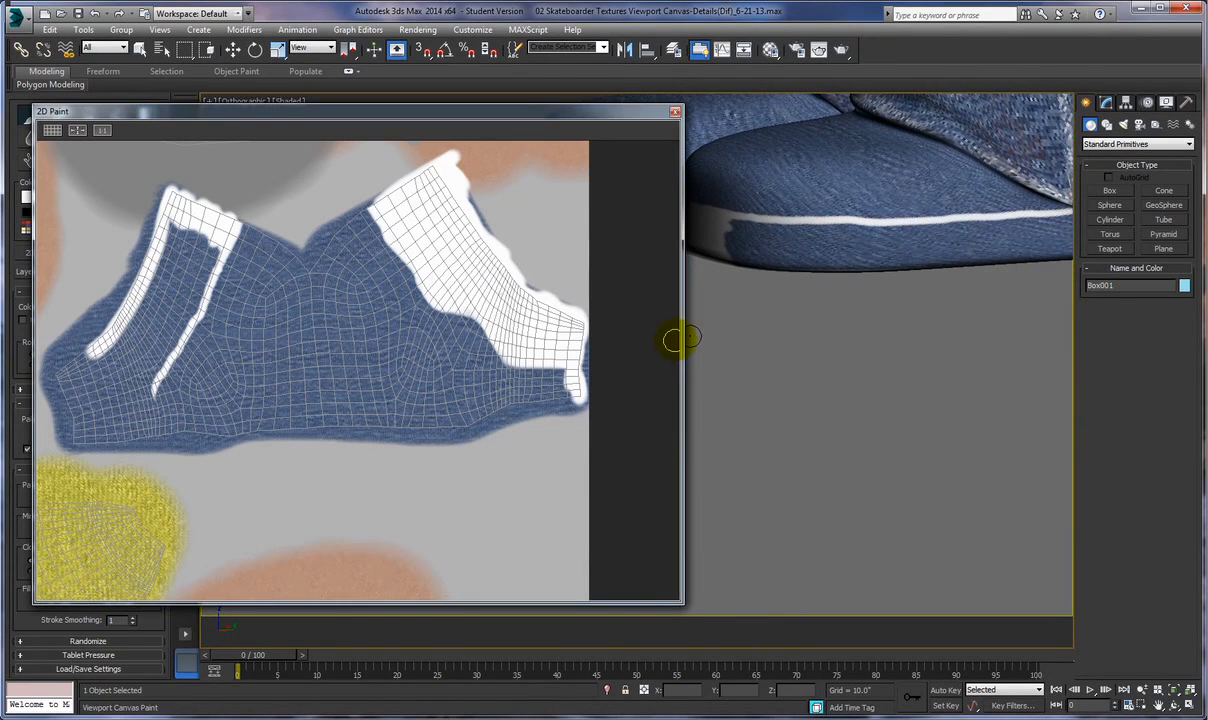
mouse_move(681, 337)
left_mouse_down()
mouse_move(620, 318)
mouse_move(621, 330)
left_mouse_up()
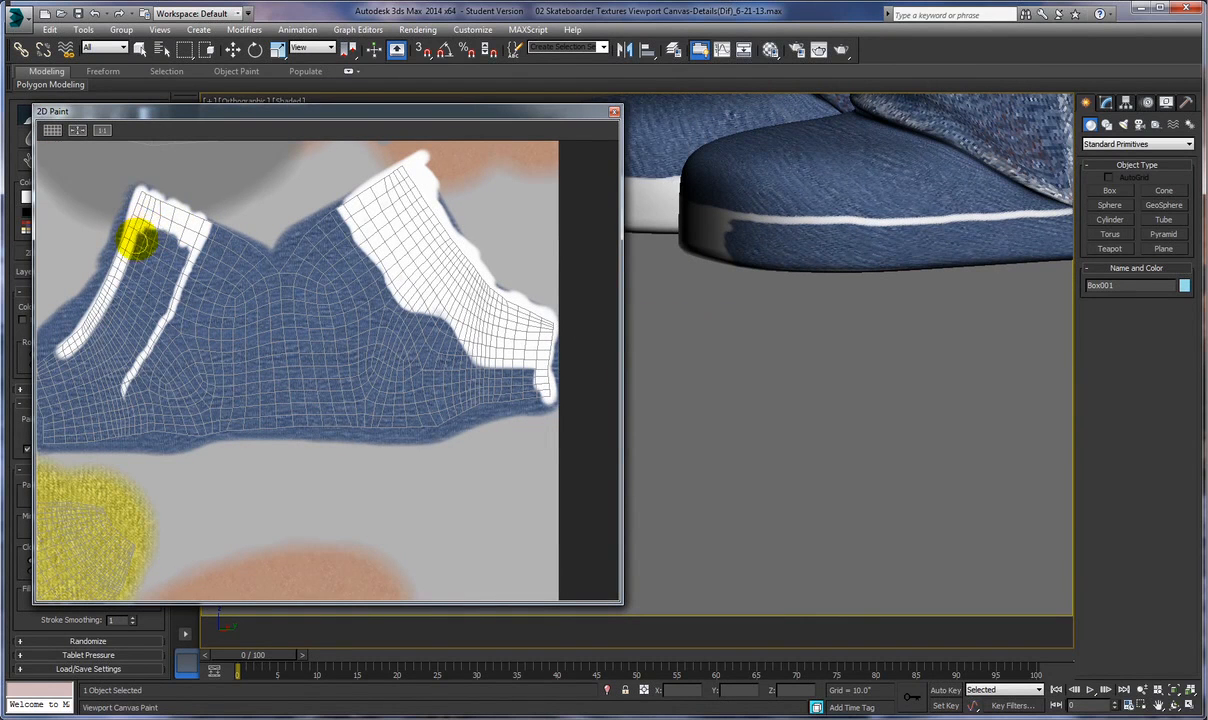
mouse_move(151, 222)
left_mouse_down()
mouse_move(154, 237)
mouse_move(181, 245)
mouse_move(170, 280)
mouse_move(151, 291)
mouse_move(154, 226)
mouse_move(119, 275)
mouse_move(118, 297)
mouse_move(162, 251)
mouse_move(143, 294)
mouse_move(141, 313)
mouse_move(162, 286)
mouse_move(143, 342)
mouse_move(124, 288)
mouse_move(101, 317)
mouse_move(124, 318)
mouse_move(110, 329)
mouse_move(121, 305)
mouse_move(122, 320)
mouse_move(137, 315)
mouse_move(89, 345)
mouse_move(97, 325)
left_mouse_up()
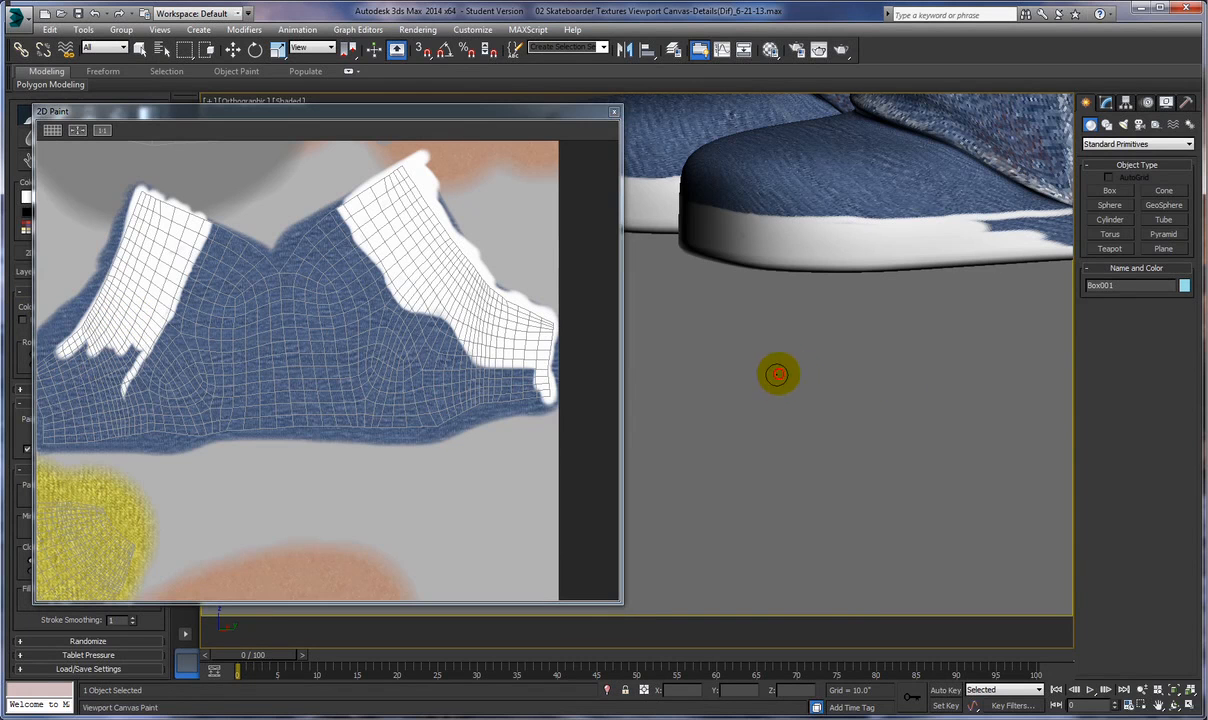
- Extend the white along the outer boundary to the heel end of the opposite sole strip and fill the heel area
middle_click_drag(799, 370, 534, 458)
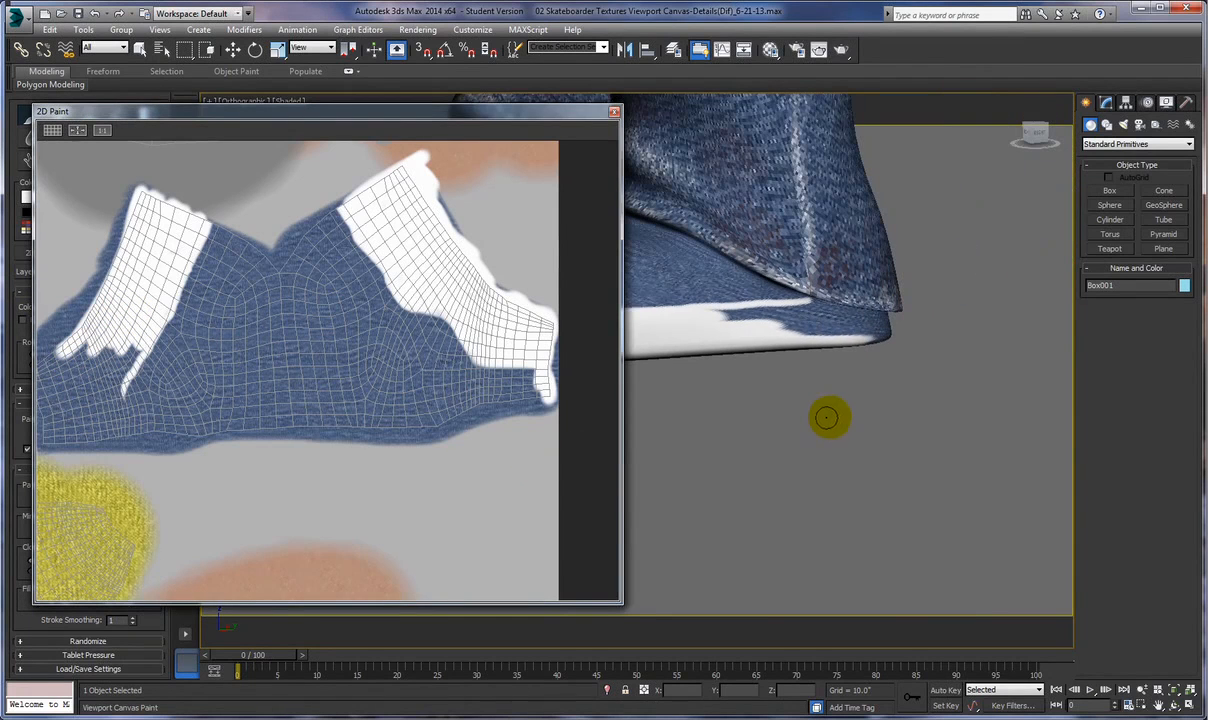
mouse_move(833, 413)
middle_mouse_down("alt")
mouse_move(733, 442)
mouse_move(914, 348)
mouse_move(882, 391)
mouse_move(917, 378)
mouse_move(968, 383)
middle_mouse_up("alt")
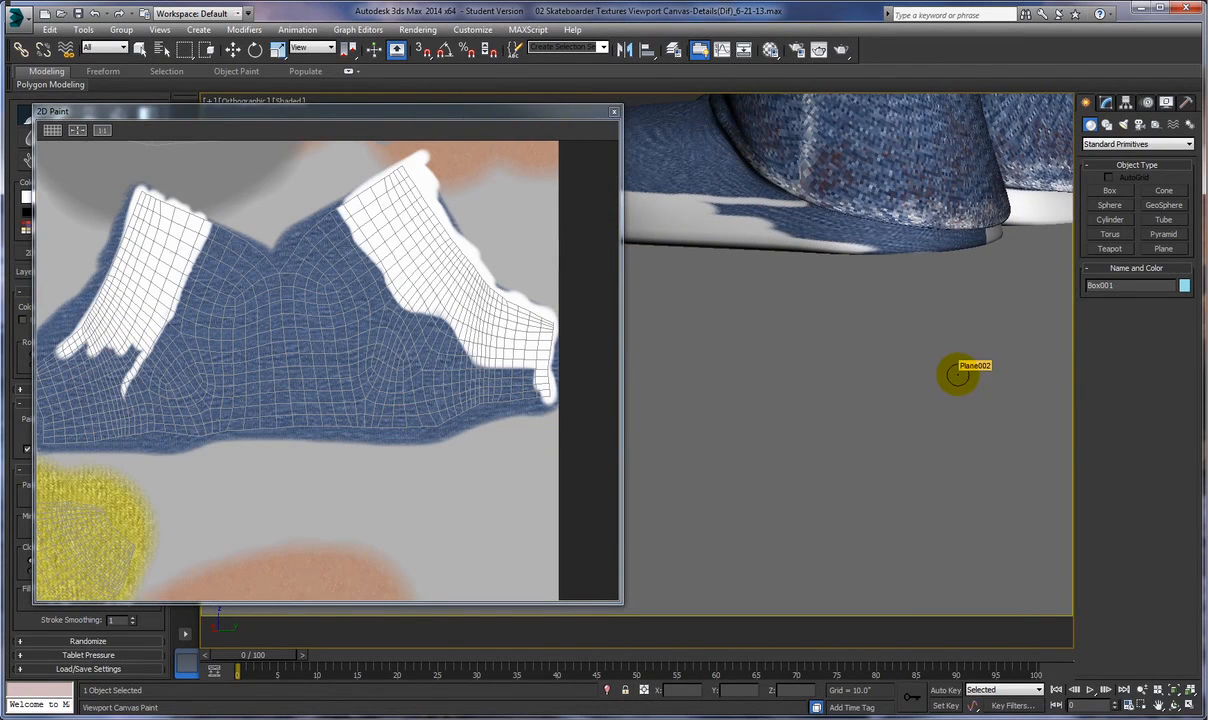
middle_click_drag(262, 194, 348, 191)
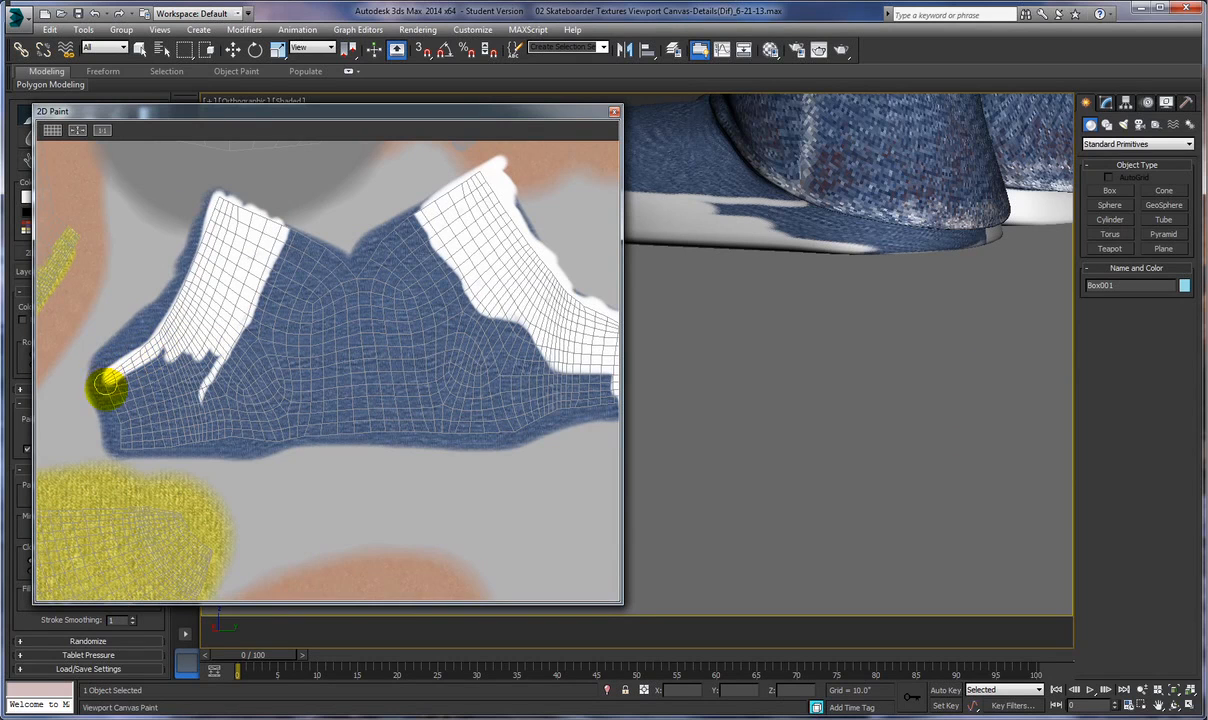
mouse_move(109, 400)
left_mouse_down()
mouse_move(165, 356)
mouse_move(145, 358)
mouse_move(115, 391)
mouse_move(207, 348)
mouse_move(130, 400)
left_mouse_up()
- Fill the last blue gap in the opposite sole strip's heel part and even out its lower white edge to the inner corner
scroll(130, 400, "up", 5)
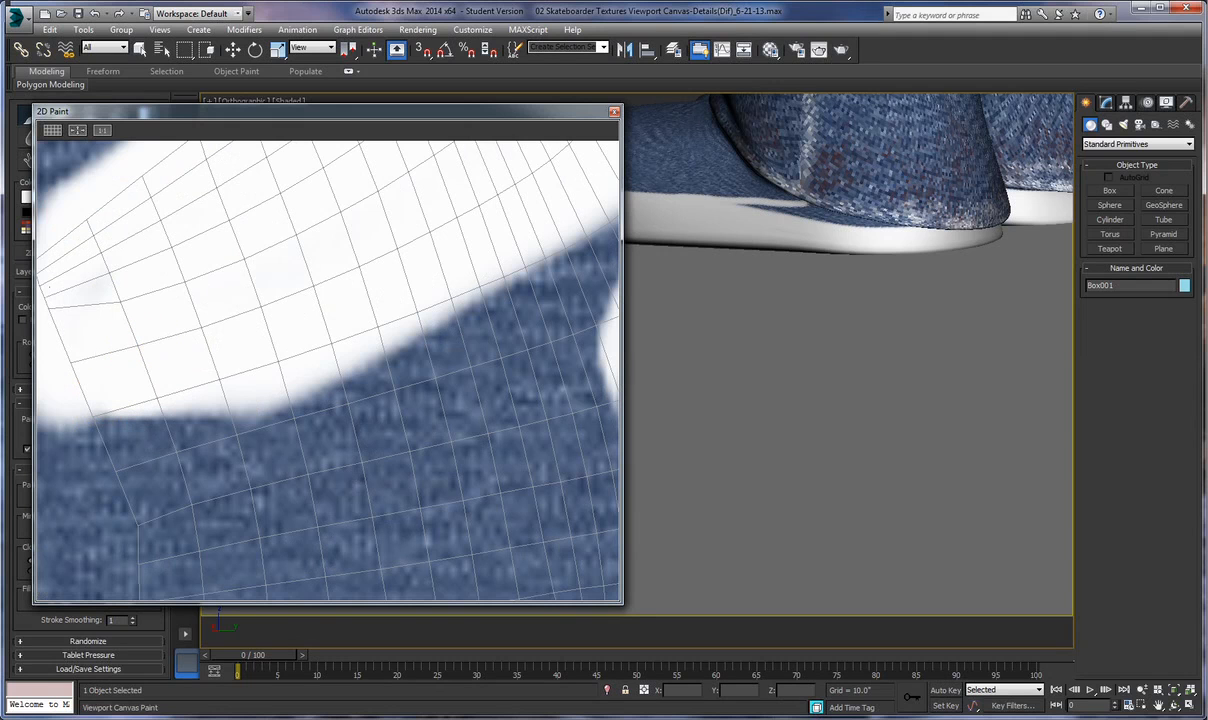
scroll(250, 253, "down", 5)
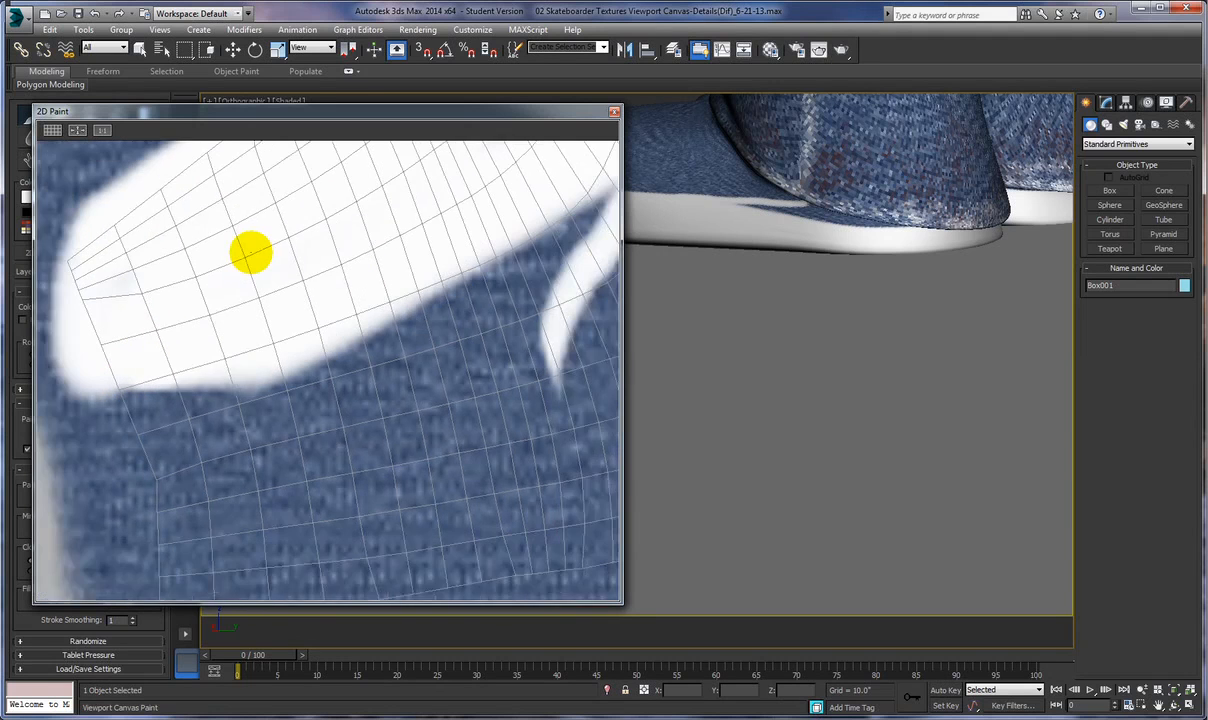
middle_click_drag(245, 257, 177, 303)
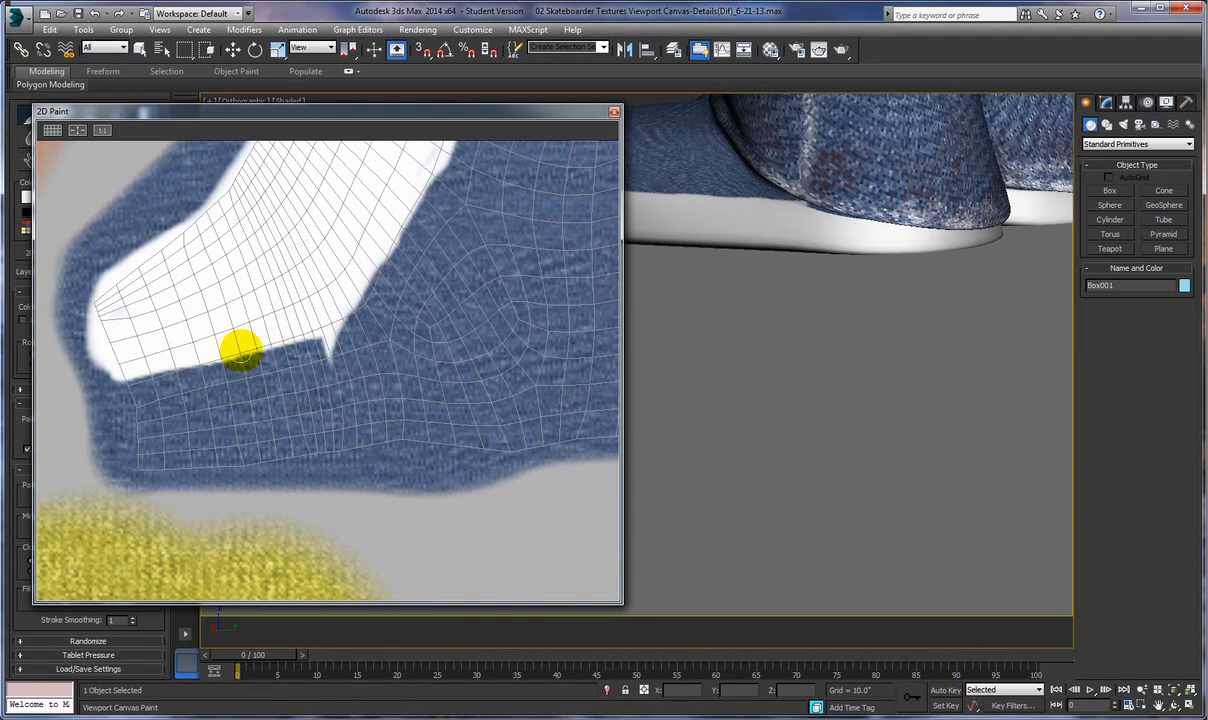
mouse_move(320, 340)
left_mouse_down()
mouse_move(224, 345)
mouse_move(138, 373)
mouse_move(320, 350)
left_mouse_up()
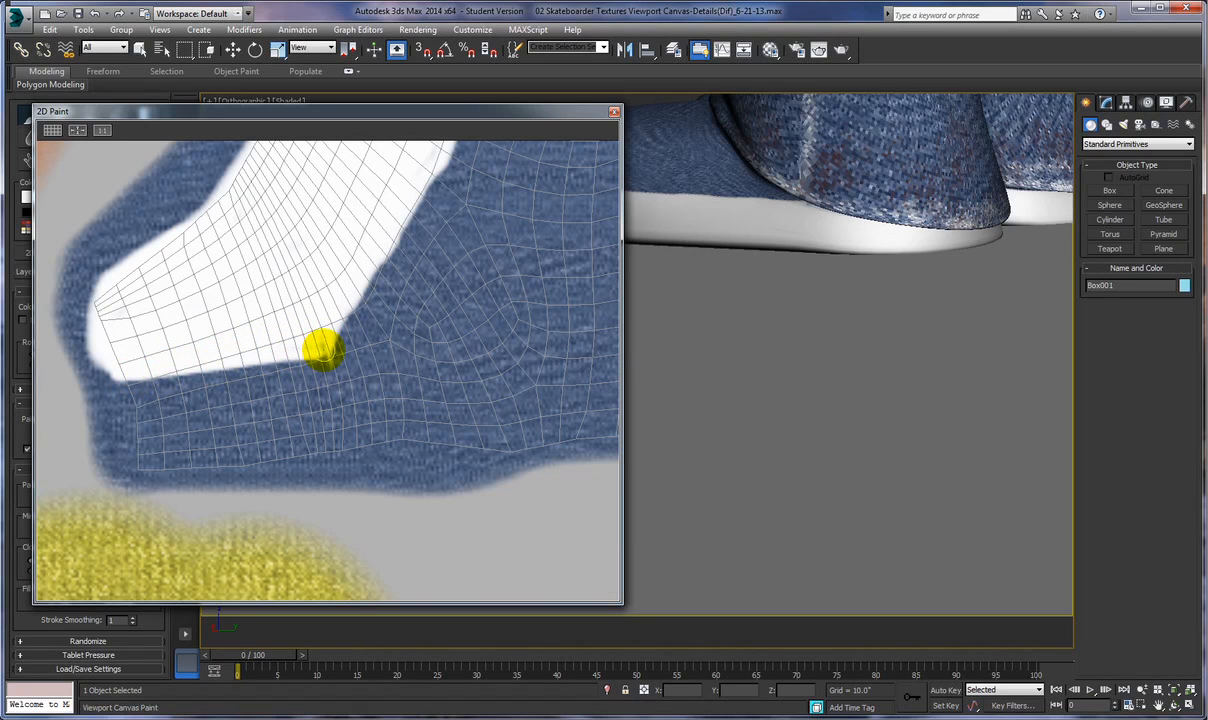
mouse_move(314, 346)
left_mouse_down()
mouse_move(251, 332)
mouse_move(242, 346)
left_mouse_up()
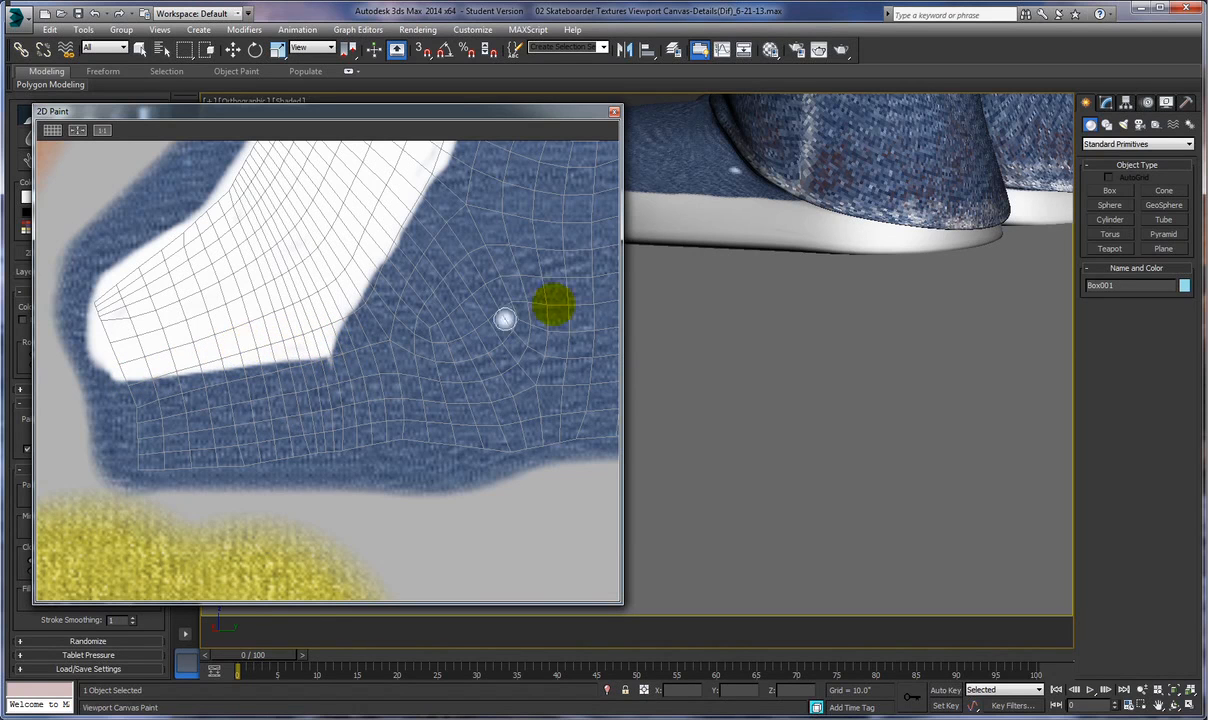
- Close the 2D Paint window and examine the painted soles and toes of both shoes on the model from the front
left_click(614, 116)
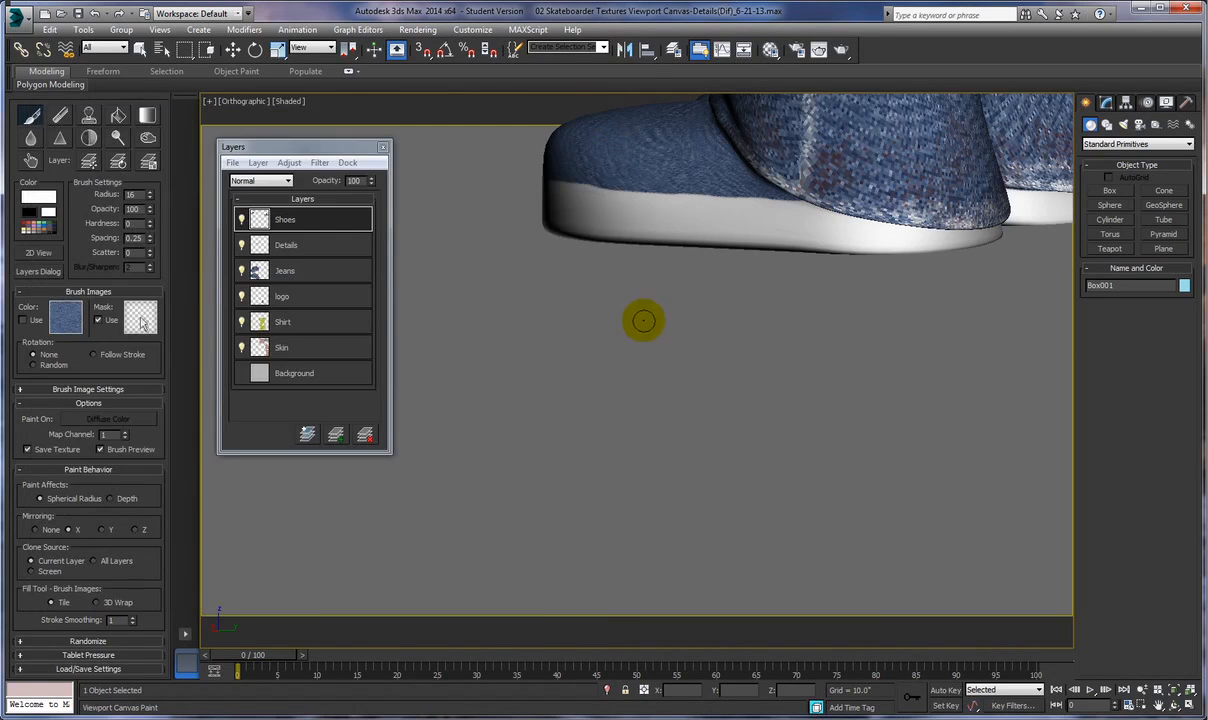
scroll(604, 325, "down", 4)
middle_click_drag(607, 359, 677, 367, "alt")
middle_click_drag(677, 367, 588, 469)
scroll(634, 410, "up", 3)
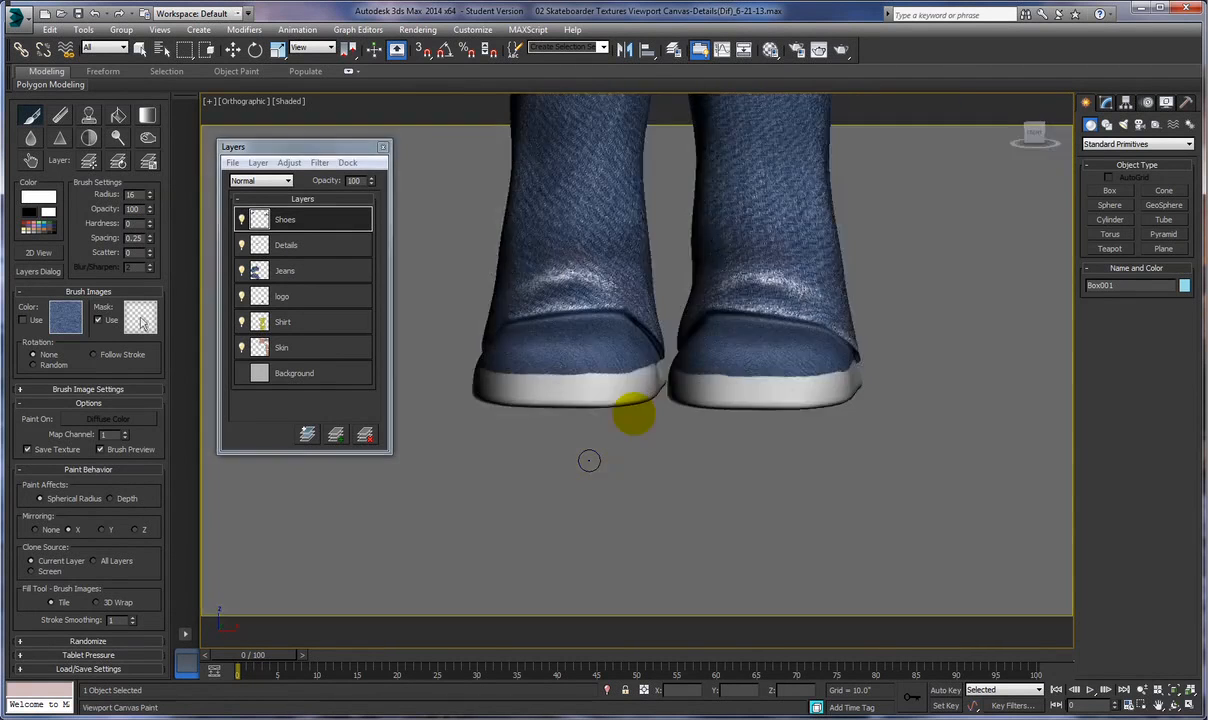
middle_click_drag(687, 437, 619, 436, "alt")
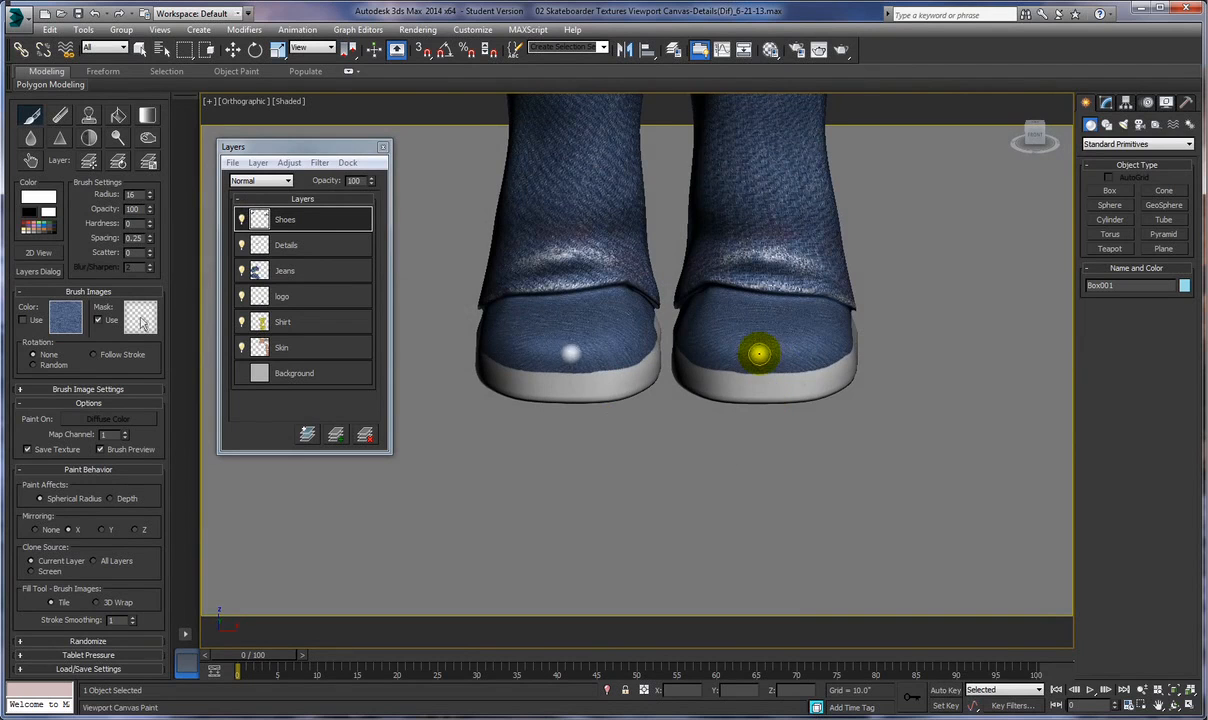
mouse_move(814, 447)
middle_mouse_down("alt")
mouse_move(797, 473)
mouse_move(792, 448)
middle_mouse_up("alt")
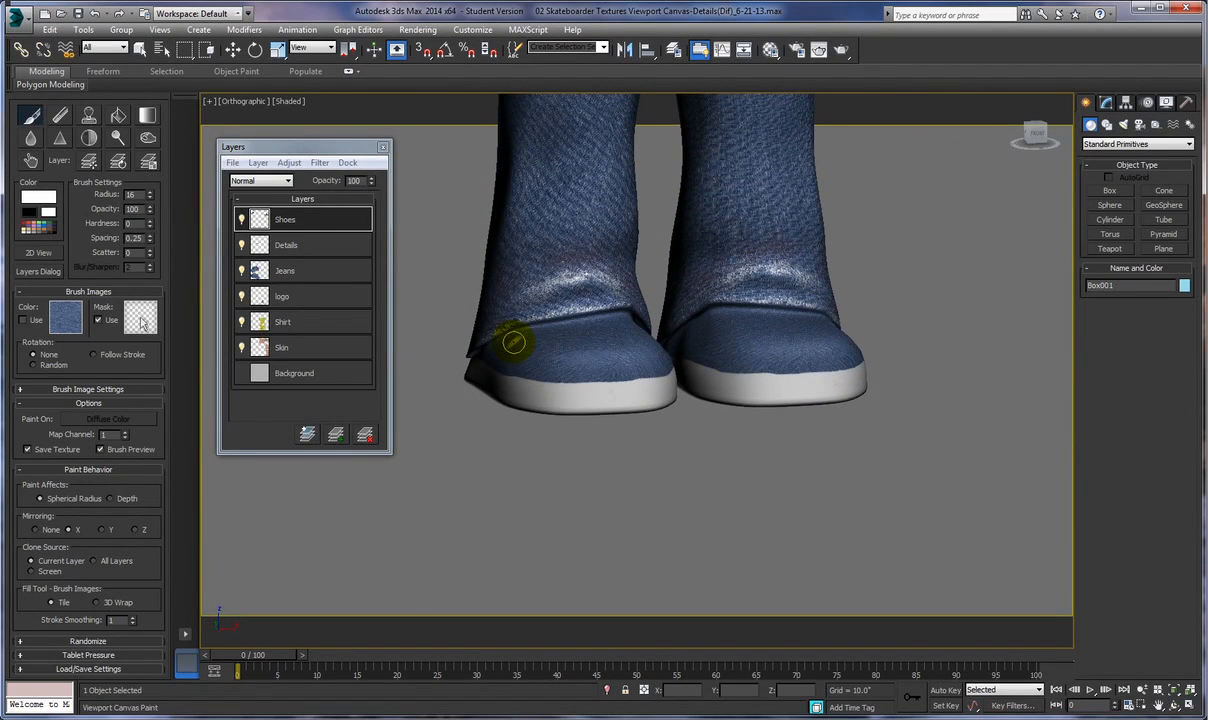
mouse_move(582, 383)
middle_mouse_down("alt")
mouse_move(547, 415)
mouse_move(572, 355)
middle_mouse_up("alt")
key("super")
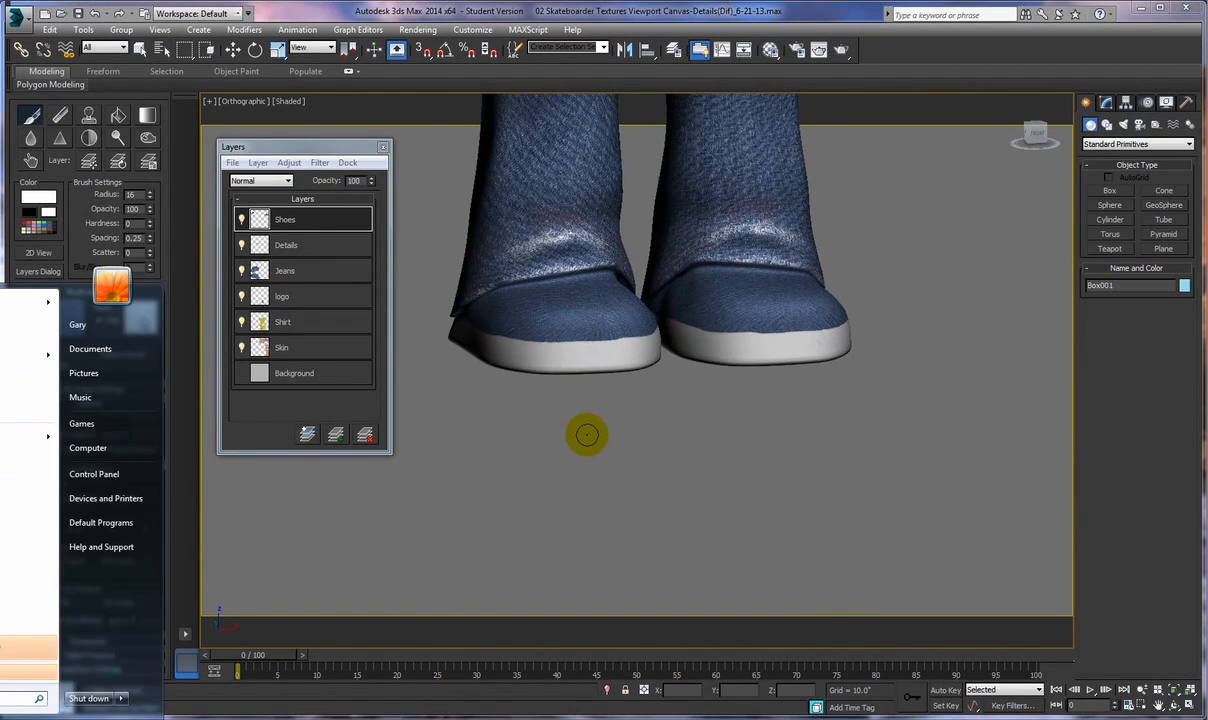
key("super")
middle_click_drag(587, 436, 567, 458, "alt")
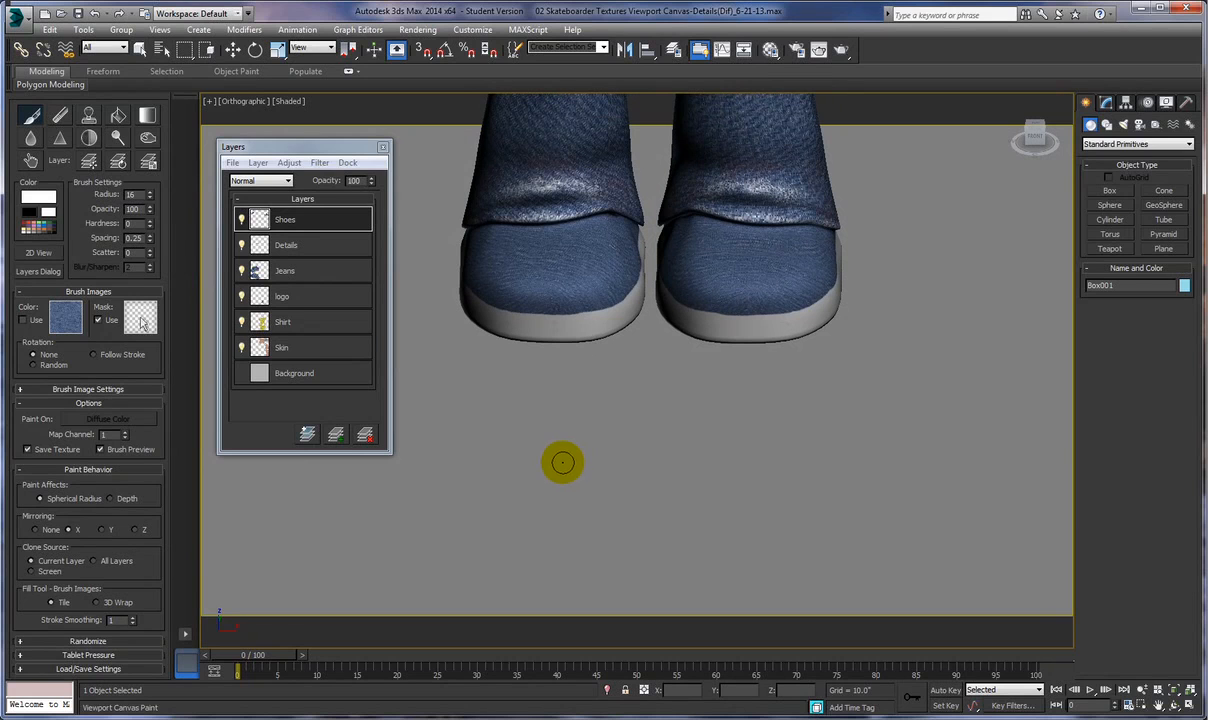
mouse_move(672, 266)
left_mouse_down()
mouse_move(778, 275)
mouse_move(827, 265)
mouse_move(830, 275)
left_mouse_up()
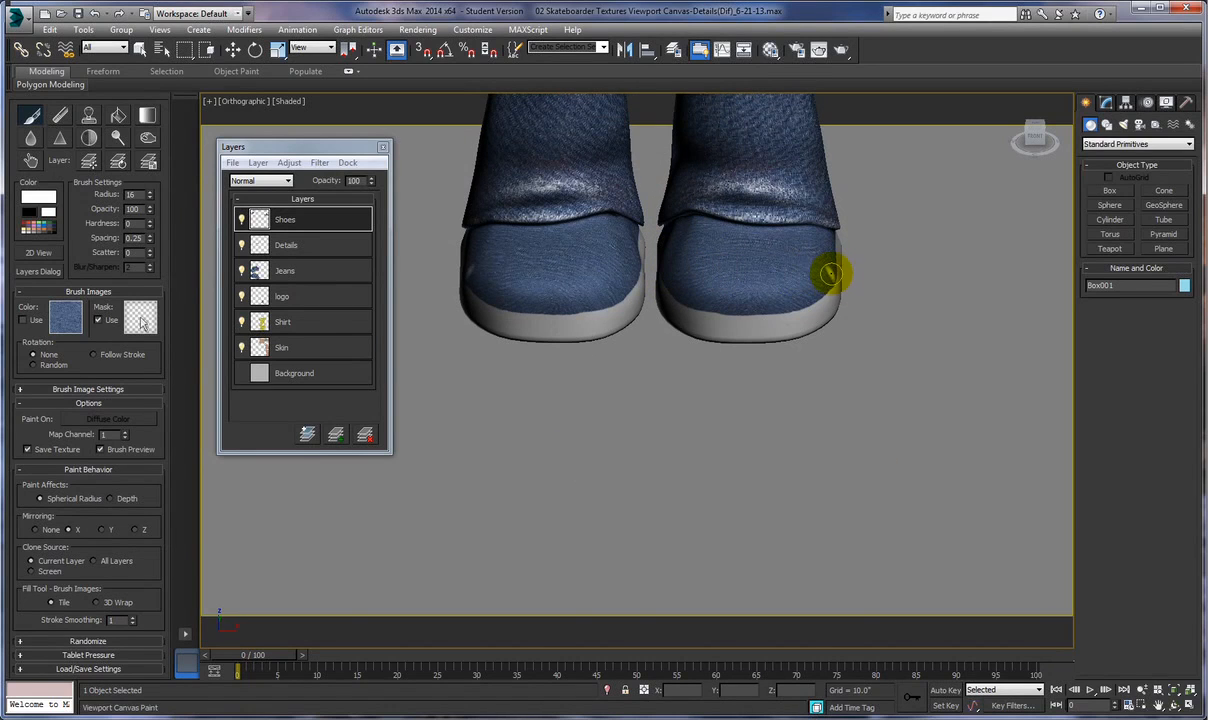
- Paint a curved white toe-cap line on the shoe from the outer sole edge up across the front of the toe
middle_click_drag(820, 397, 706, 468)
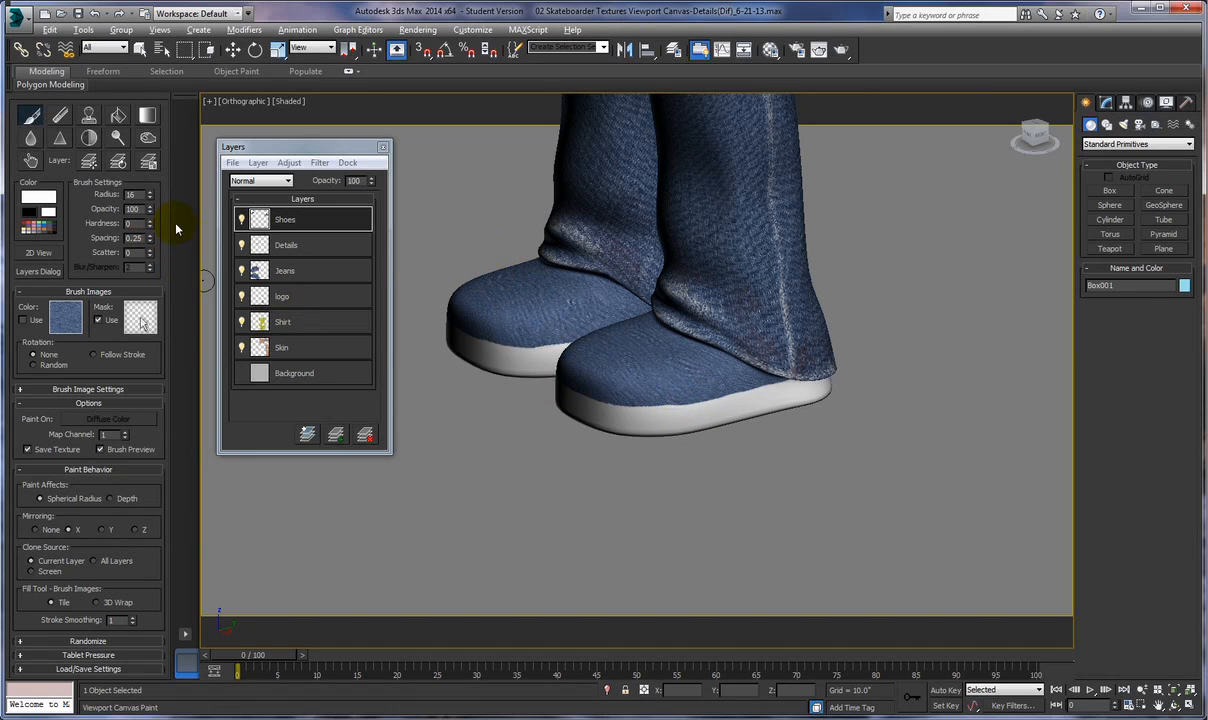
scroll(431, 374, "up", 5)
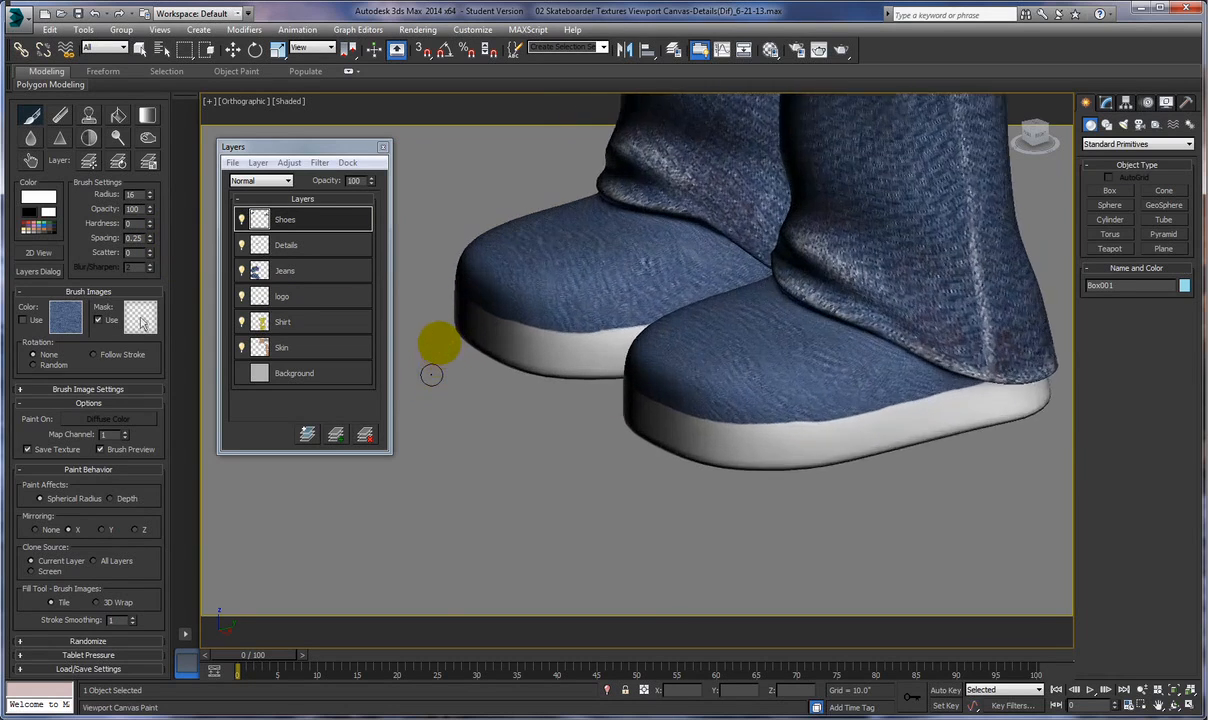
scroll(445, 332, "up", 3)
middle_click_drag(338, 355, 258, 363)
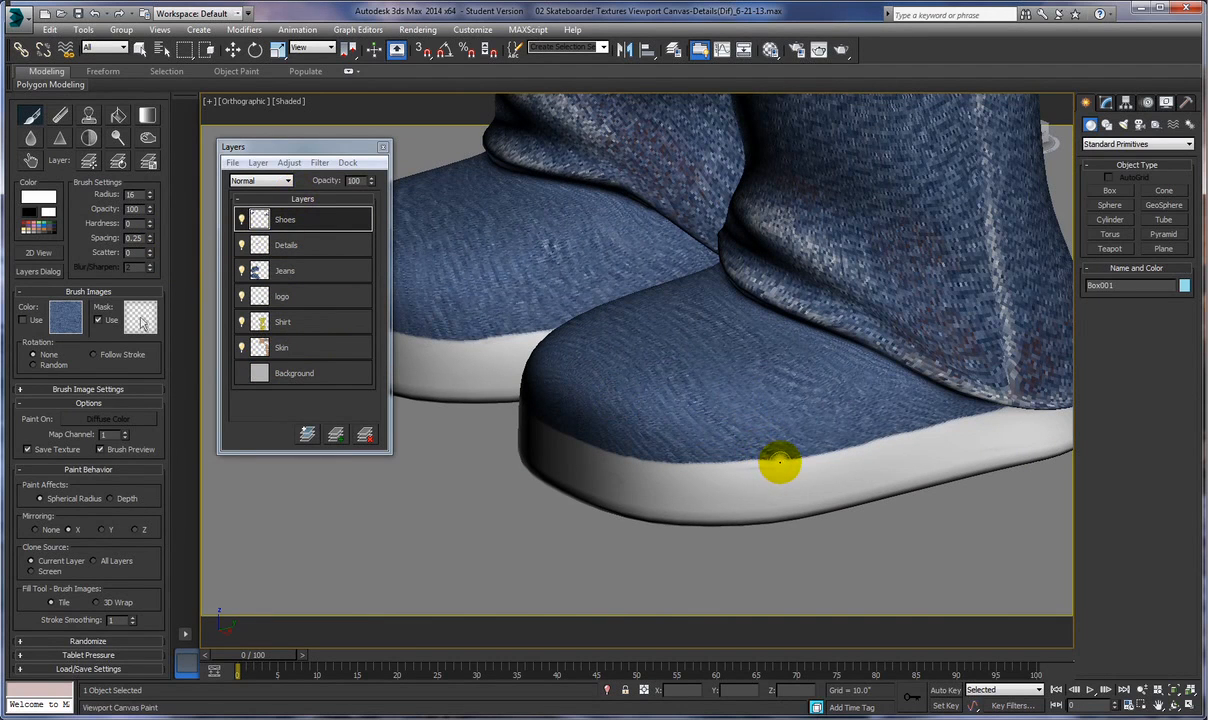
scroll(780, 462, "down", 3)
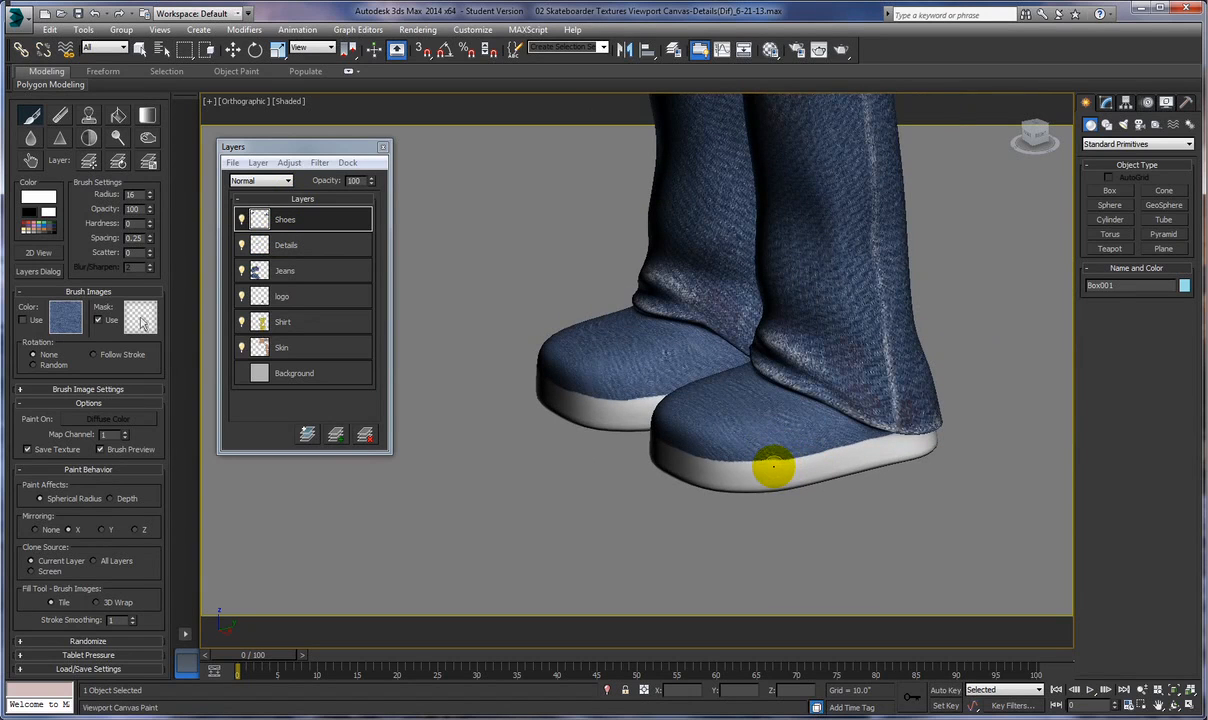
scroll(774, 467, "up", 5)
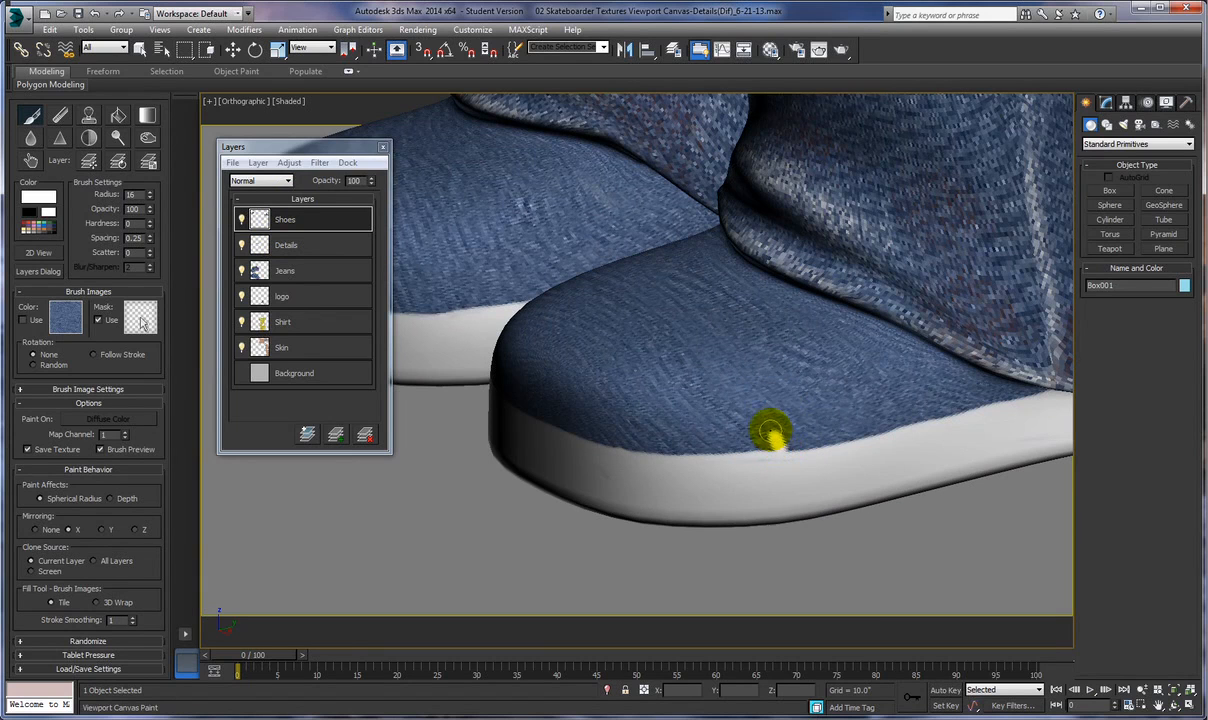
mouse_move(765, 426)
left_mouse_down()
mouse_move(710, 385)
mouse_move(559, 349)
left_mouse_up()
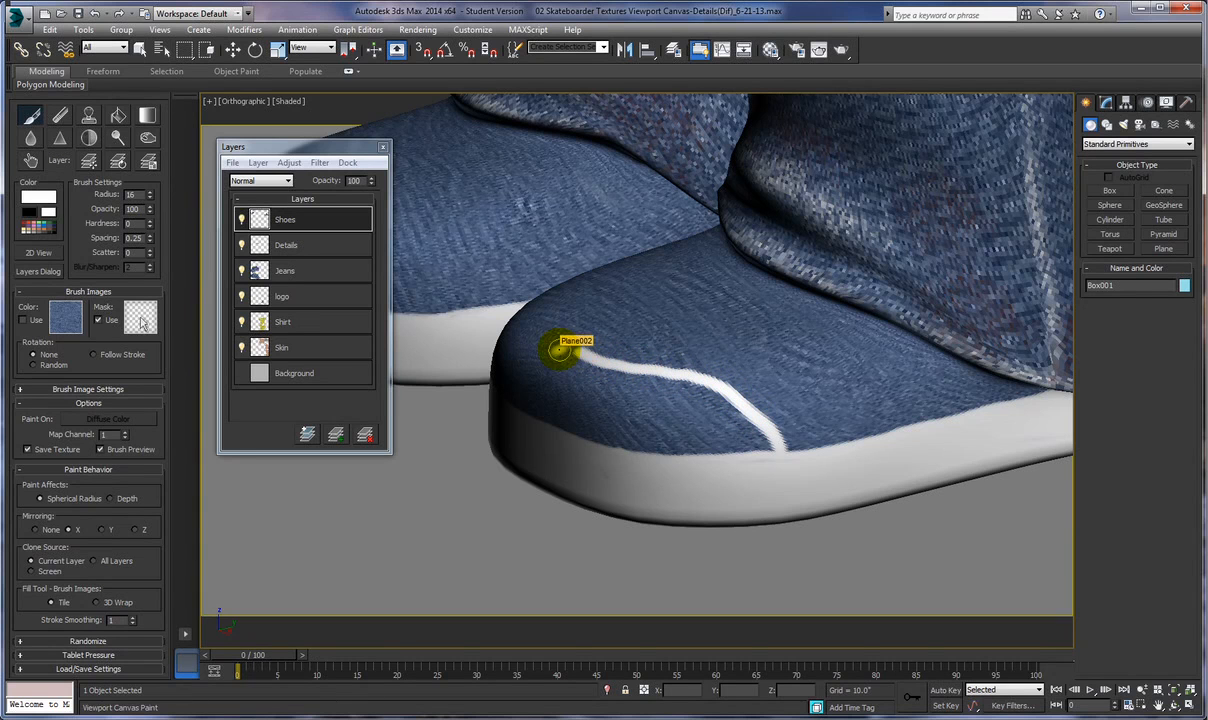
- Continue the white toe-cap line across the top of the mirrored shoe's toe and down to the sole on its other side
middle_click_drag(488, 513, 583, 523, "alt")
middle_click_drag(729, 471, 485, 519)
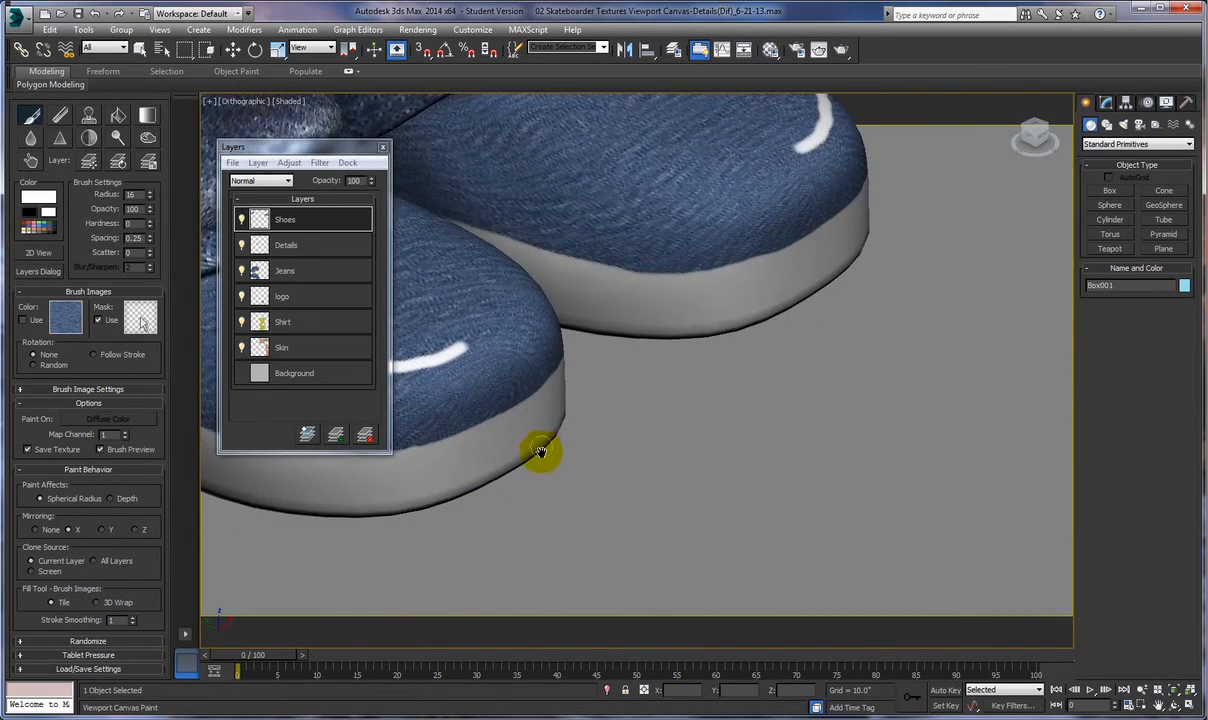
middle_click_drag(540, 451, 520, 547, "alt")
middle_click_drag(723, 450, 712, 496)
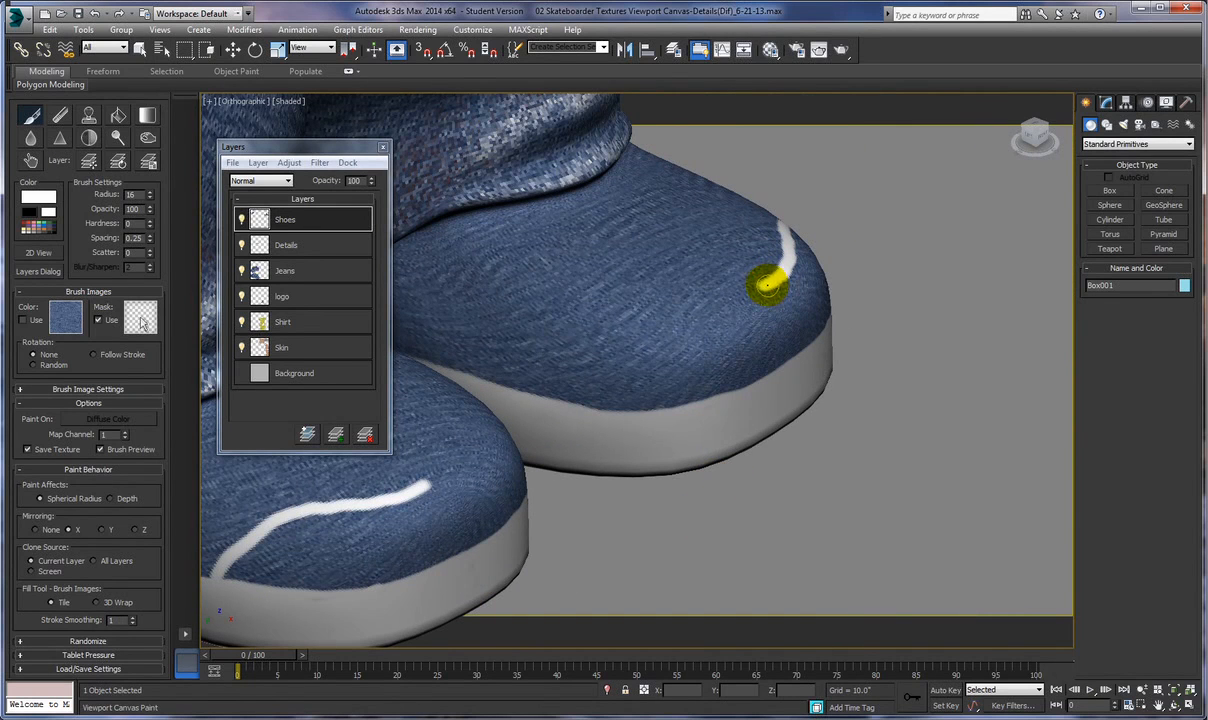
left_click_drag(745, 293, 567, 345)
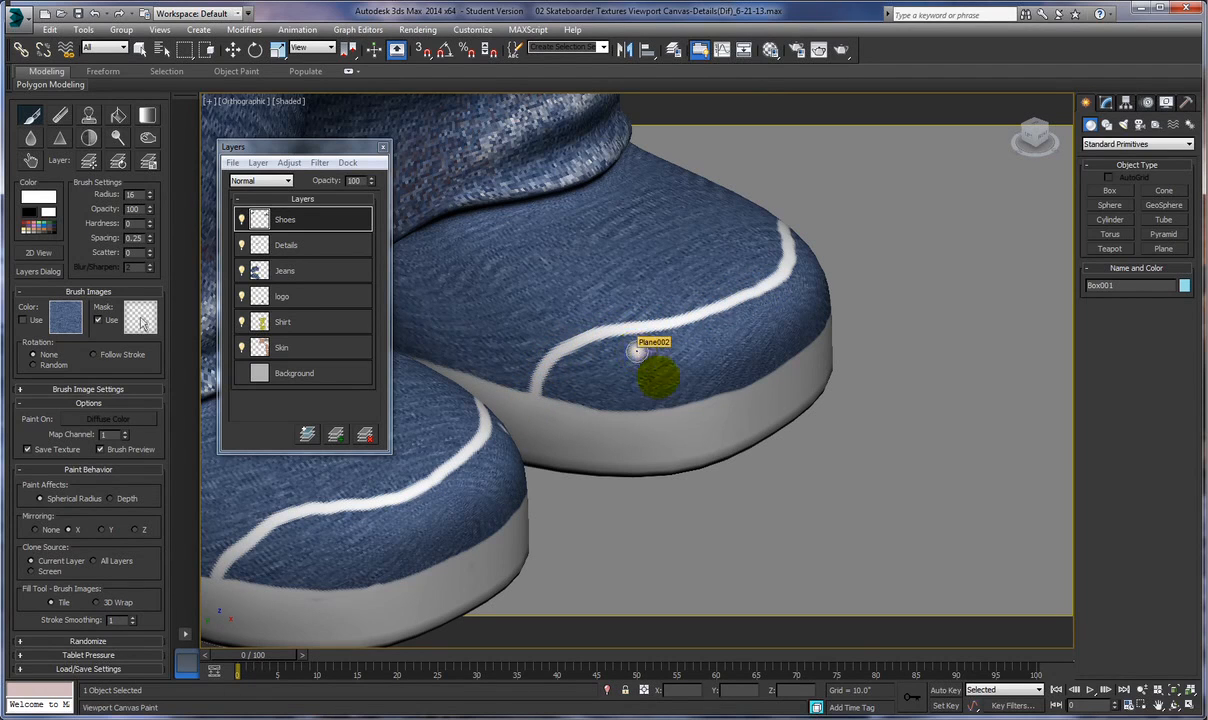
- Paint a white line across the toe cap's lower edge from corner to corner, leaving a thin blue seam above the sole
middle_click_drag(561, 442, 497, 326, "alt")
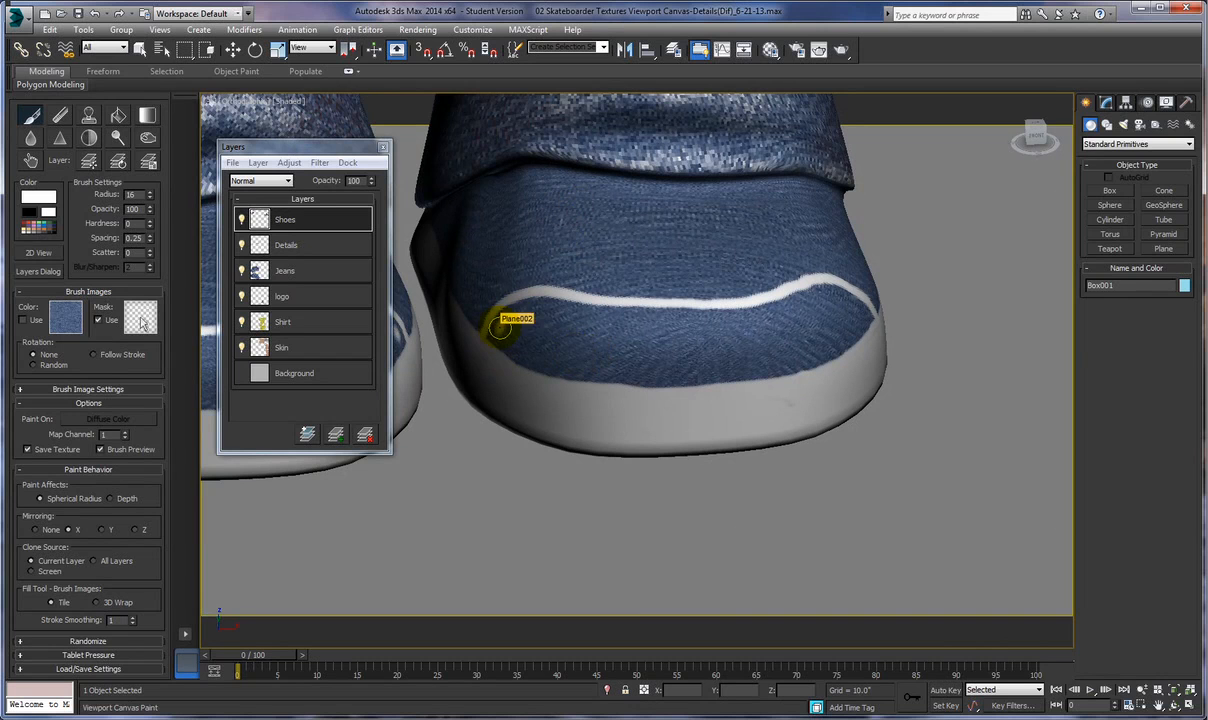
scroll(466, 386, "up", 4)
middle_click_drag(469, 358, 503, 351, "alt")
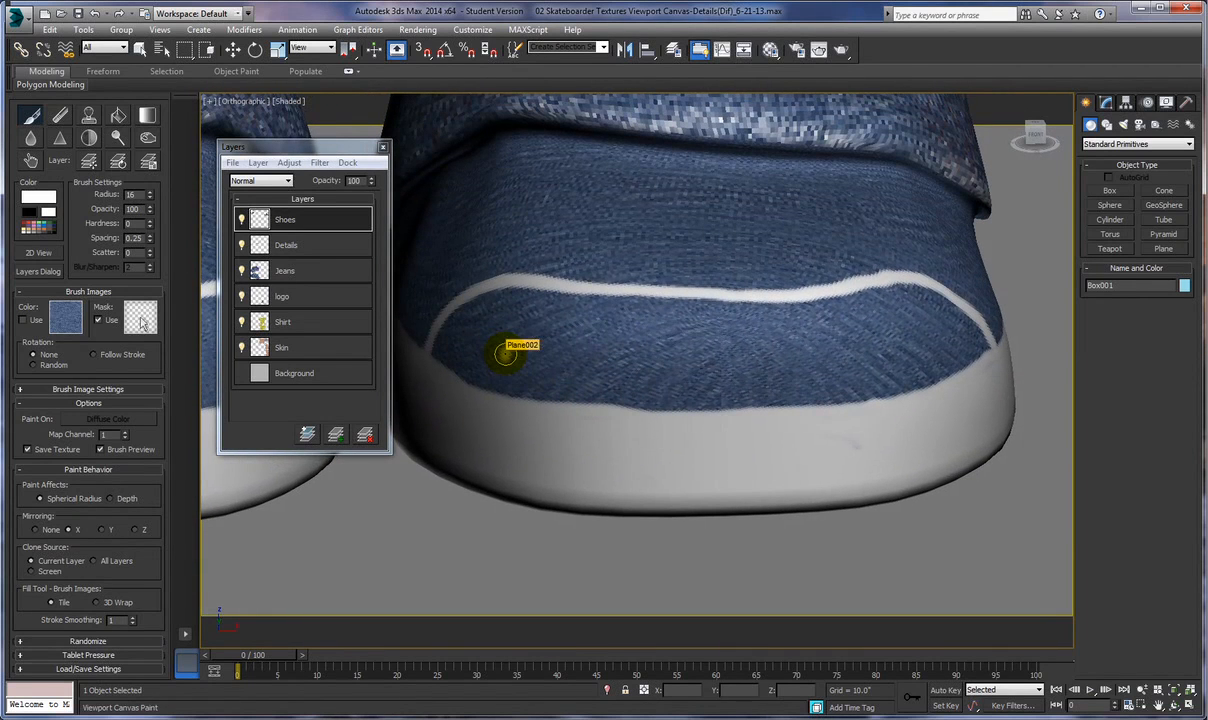
left_click_drag(334, 149, 289, 132)
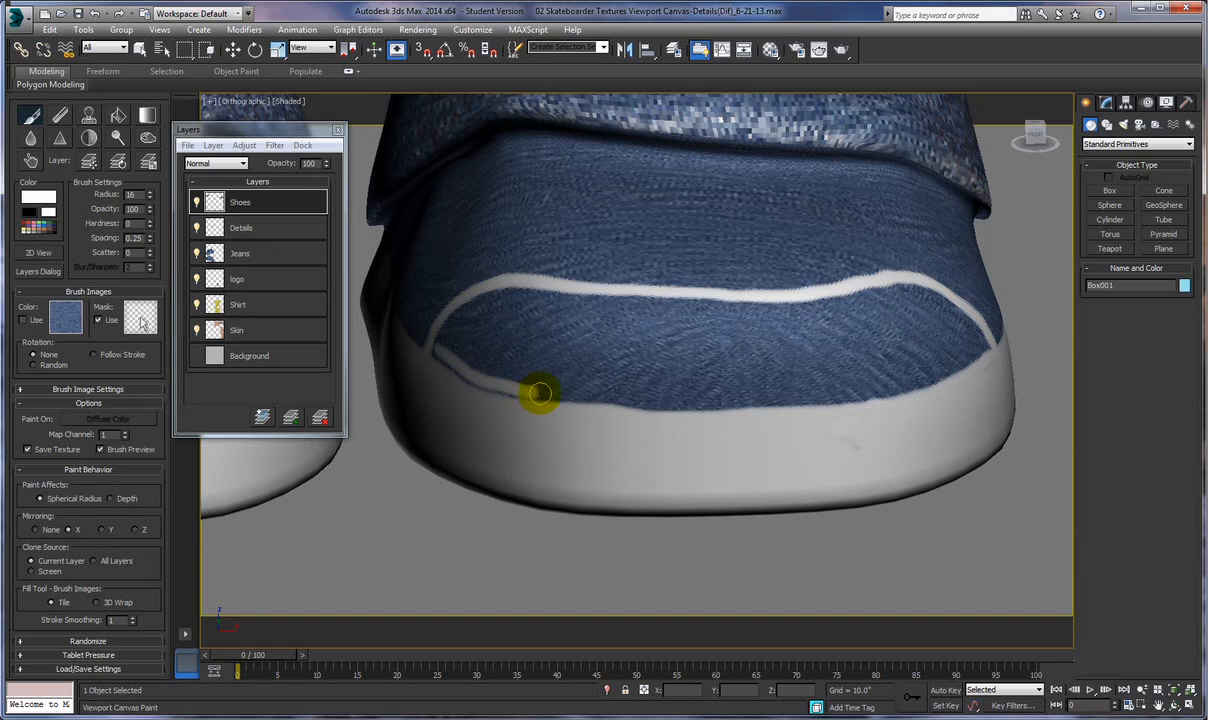
left_click_drag(549, 394, 565, 395)
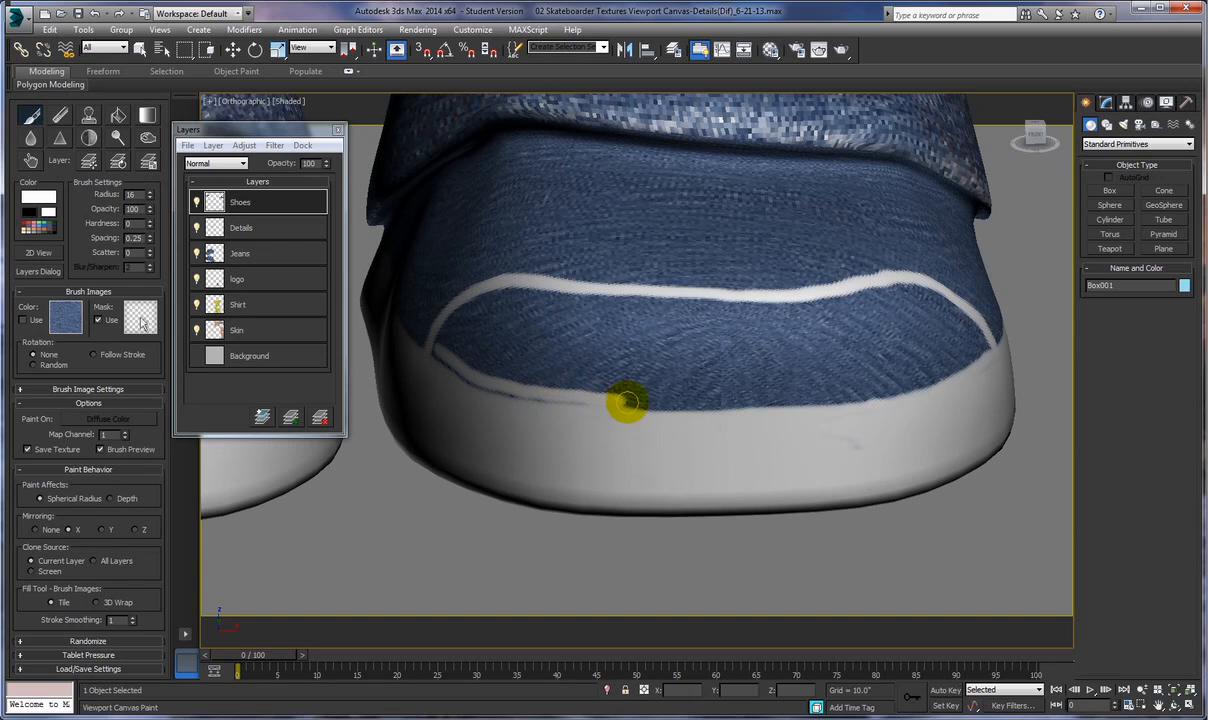
left_click_drag(675, 401, 774, 404)
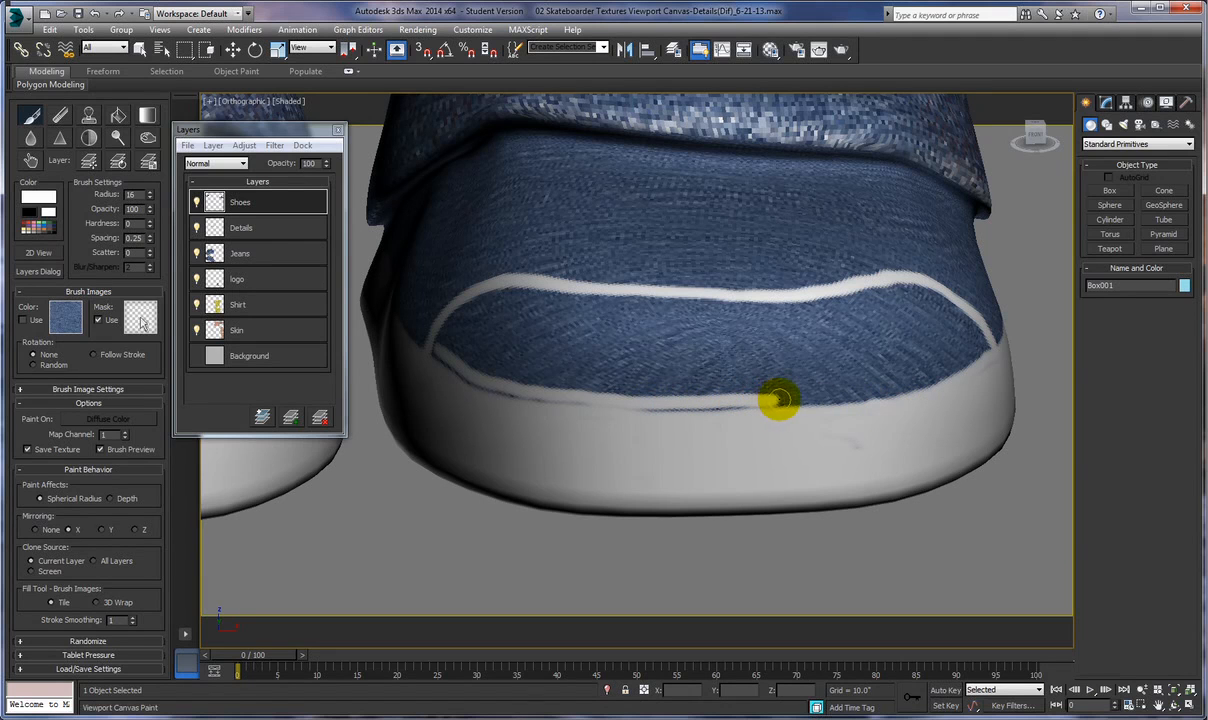
mouse_move(797, 400)
left_mouse_down()
mouse_move(911, 391)
mouse_move(946, 371)
left_mouse_up()
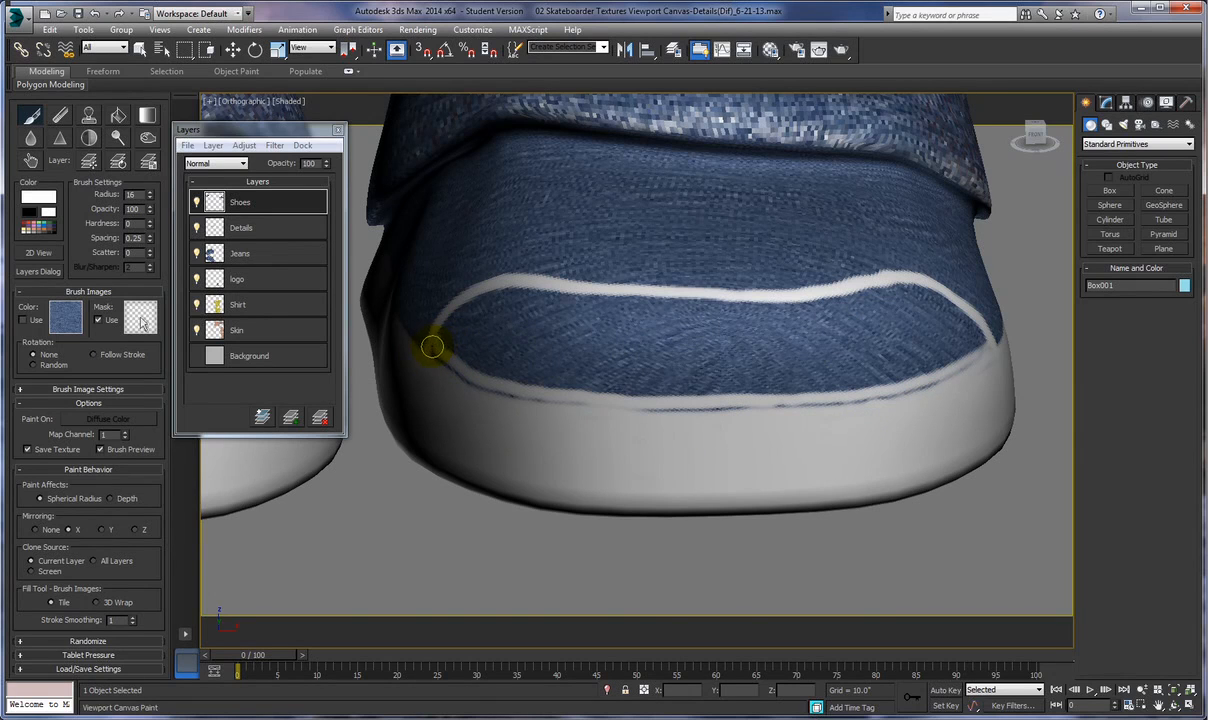
- Set the brush to radius 47 and hardness 50 and fill the toe cap's inner end and upper band with white
mouse_move(461, 307)
left_mouse_down()
mouse_move(488, 297)
mouse_move(441, 339)
mouse_move(484, 370)
left_mouse_up()
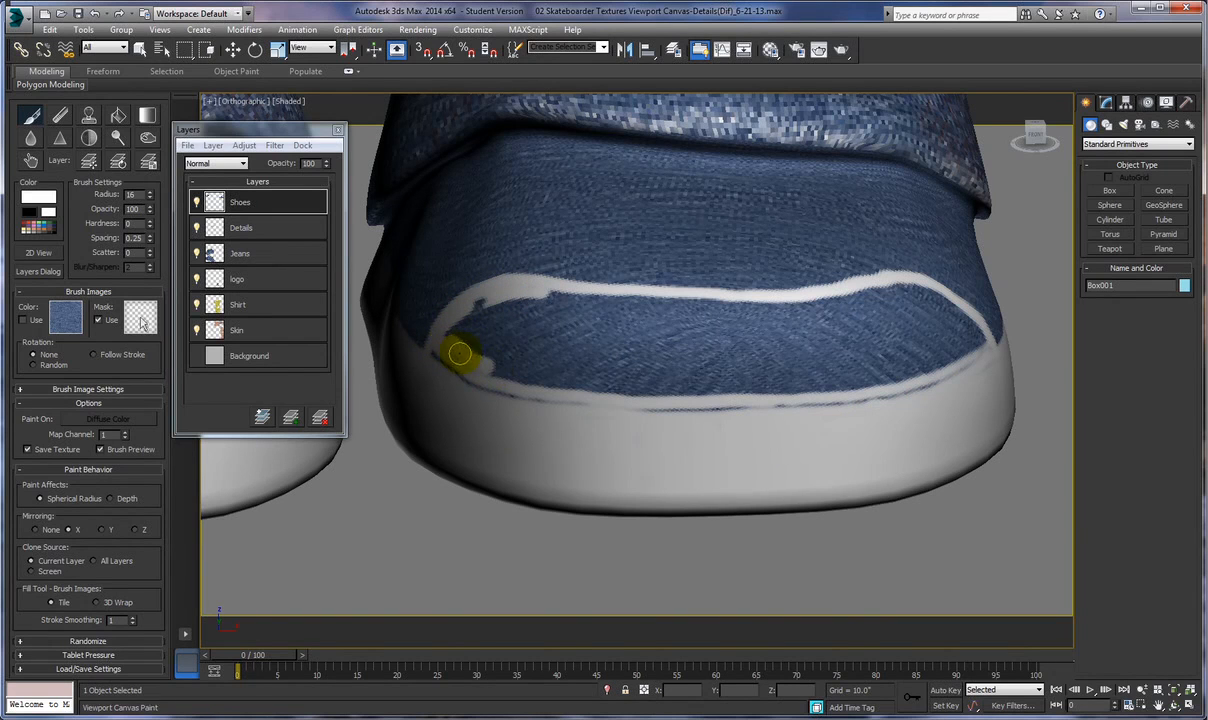
mouse_move(479, 372)
left_mouse_down()
mouse_move(472, 361)
mouse_move(541, 384)
left_mouse_up()
left_click_drag(151, 198, 148, 191)
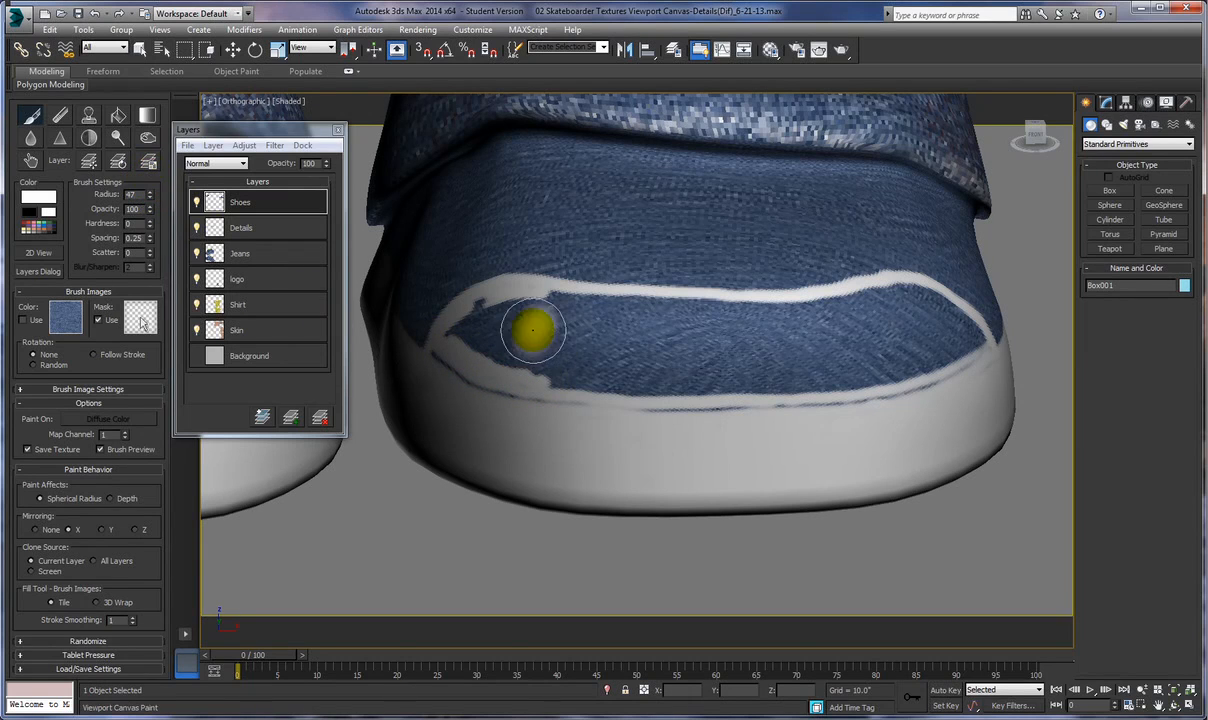
left_click(110, 343)
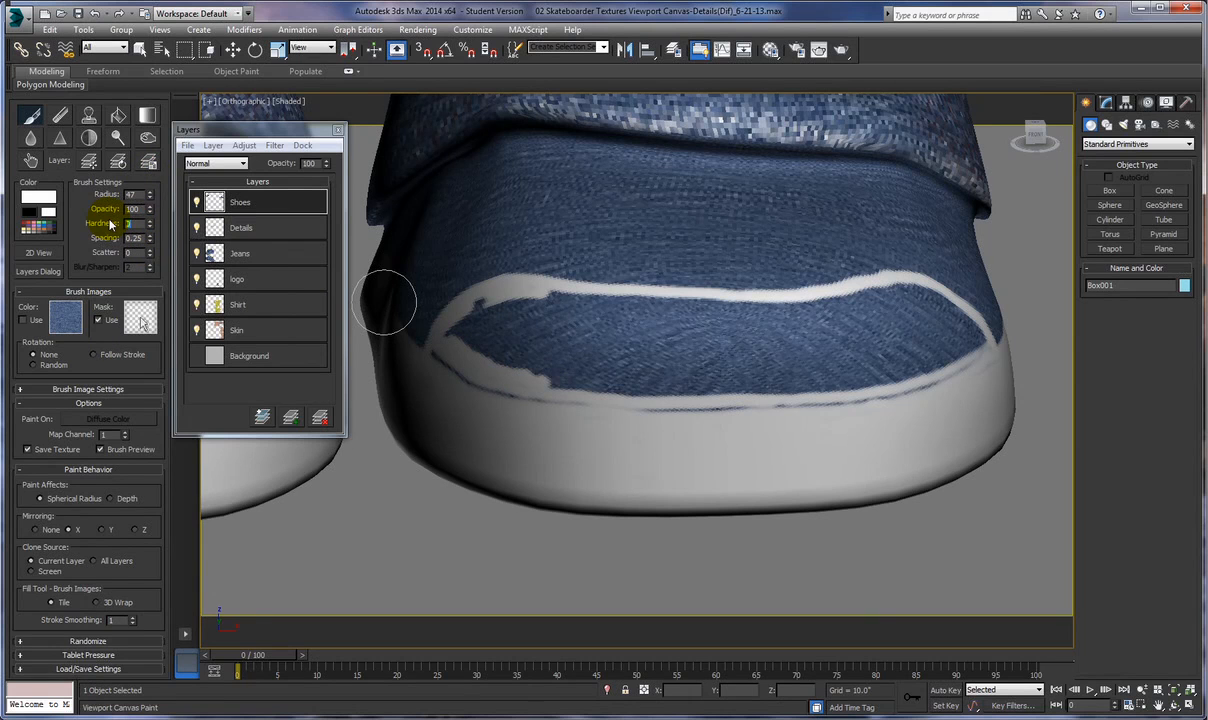
left_click(559, 312)
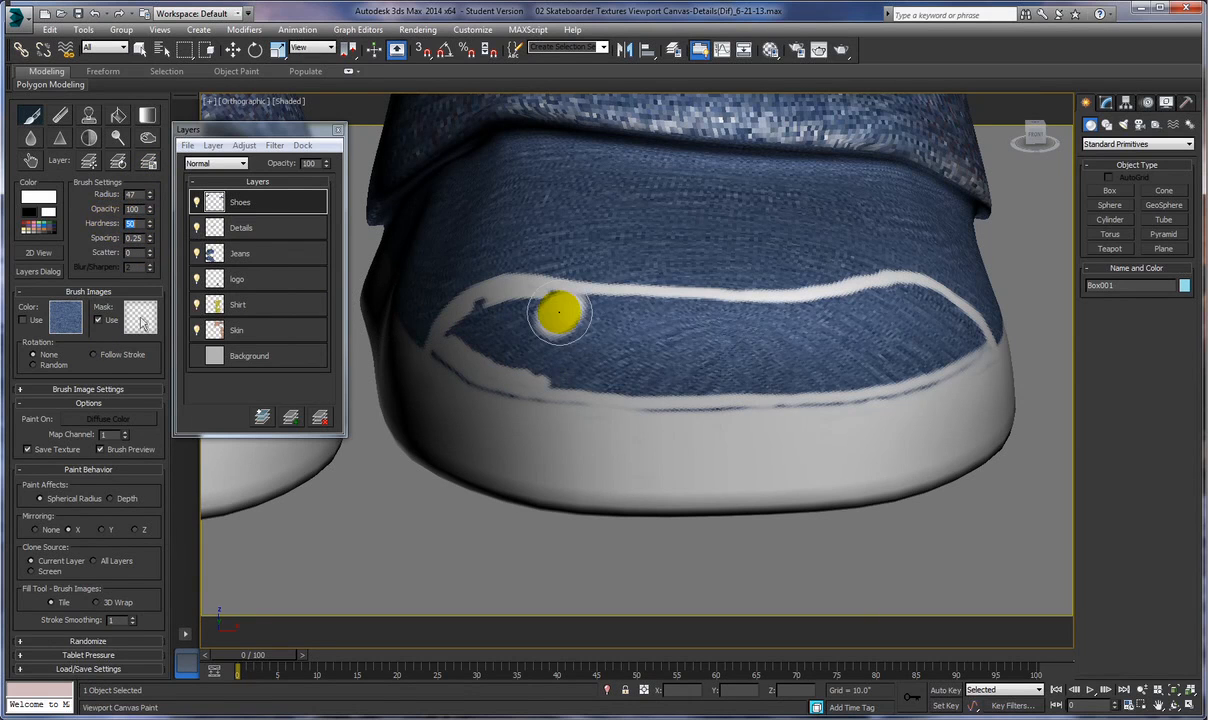
mouse_move(559, 312)
left_mouse_down()
mouse_move(668, 405)
mouse_move(499, 318)
mouse_move(461, 321)
mouse_move(485, 356)
mouse_move(596, 359)
mouse_move(555, 364)
mouse_move(628, 373)
mouse_move(632, 346)
mouse_move(574, 316)
mouse_move(482, 316)
mouse_move(487, 305)
mouse_move(787, 315)
mouse_move(917, 291)
mouse_move(987, 337)
mouse_move(953, 338)
left_mouse_up()
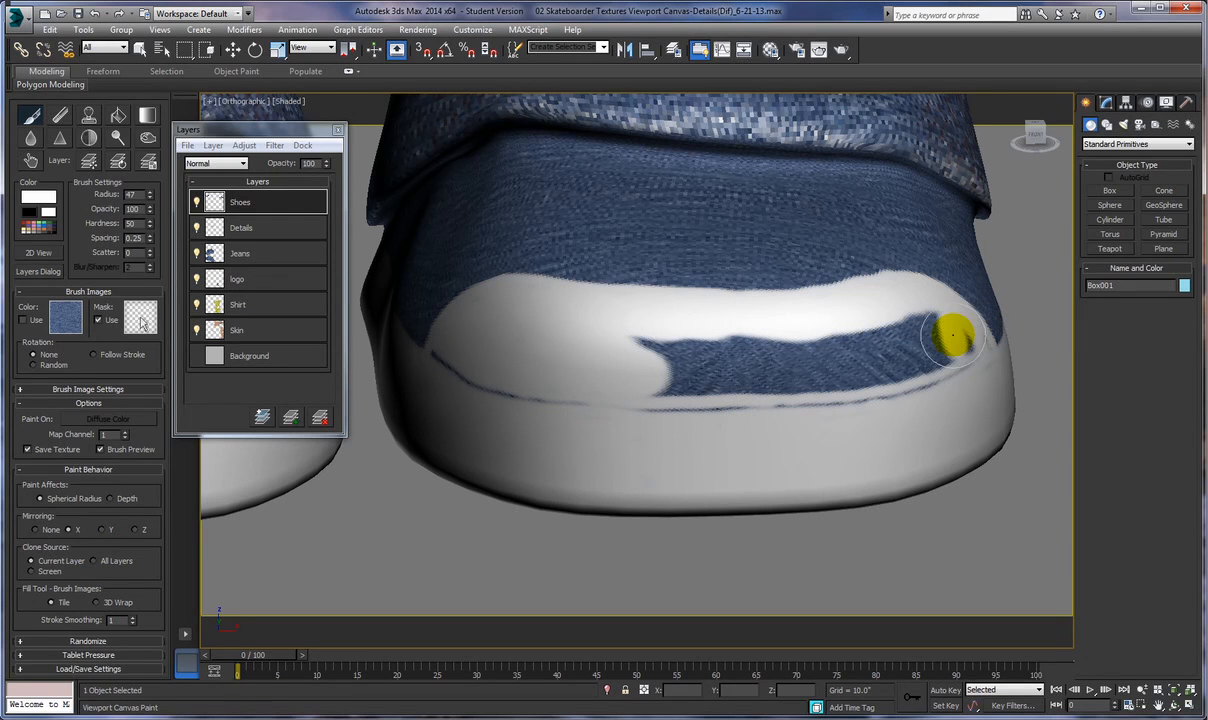
middle_click_drag(903, 338, 841, 334)
key("super")
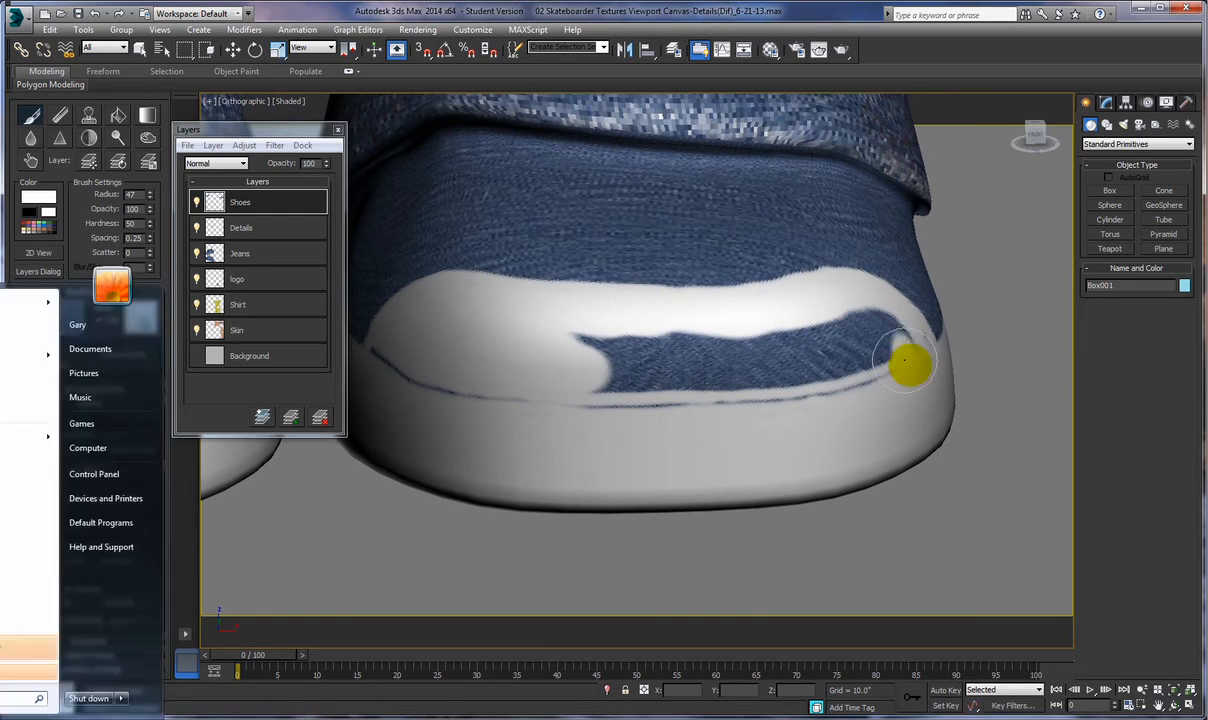
key("super")
key("super")
key("super")
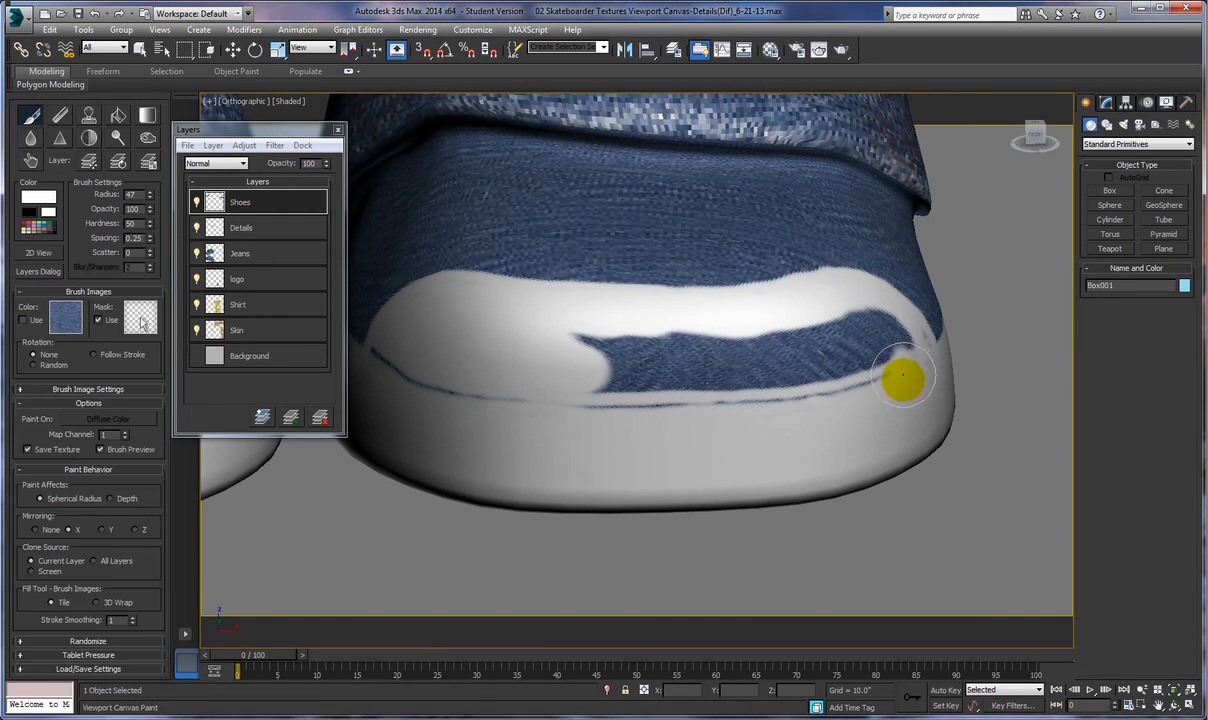
key("super")
key("super")
- Fill the toe cap's outer corner with solid white down to where it meets the sole
middle_click_drag(898, 394, 857, 386, "alt")
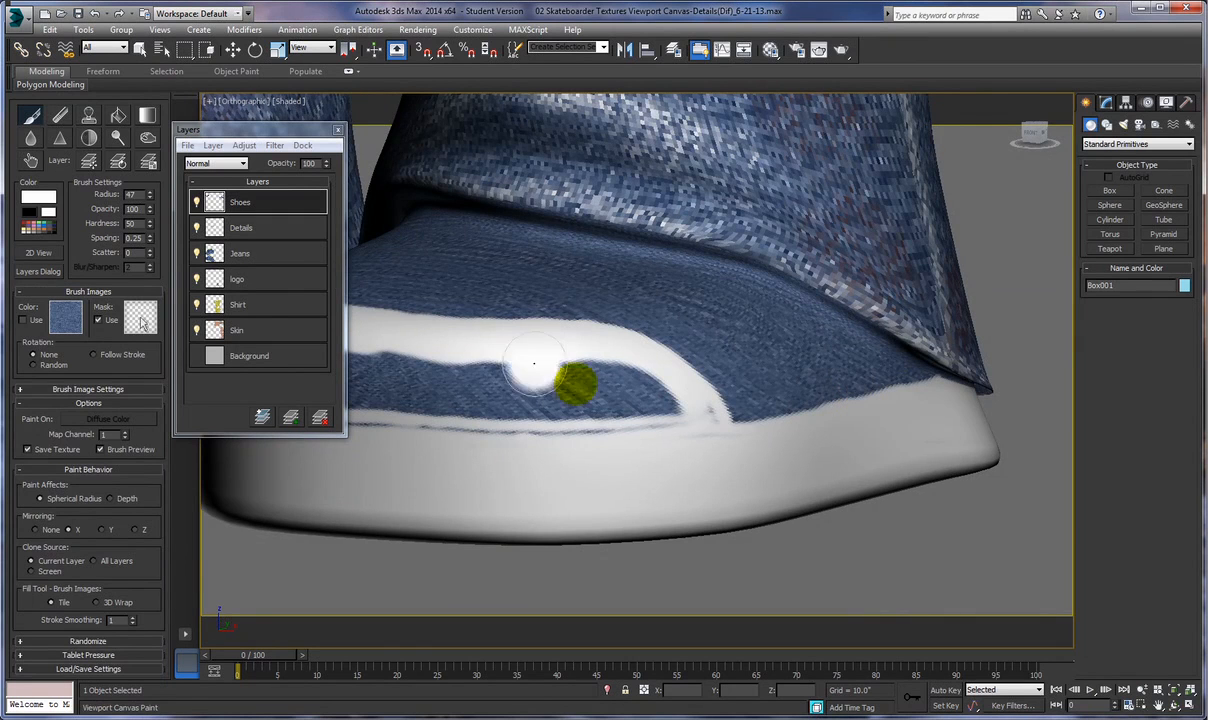
left_click_drag(620, 380, 703, 441)
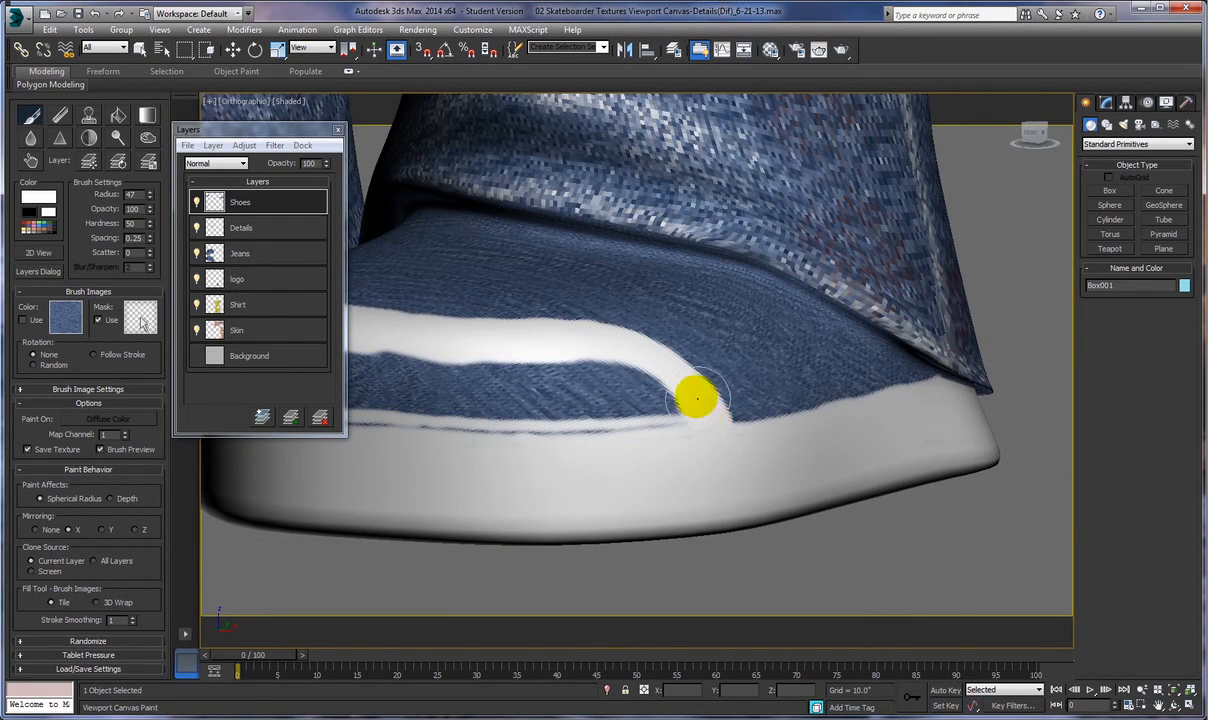
left_click_drag(709, 408, 710, 409)
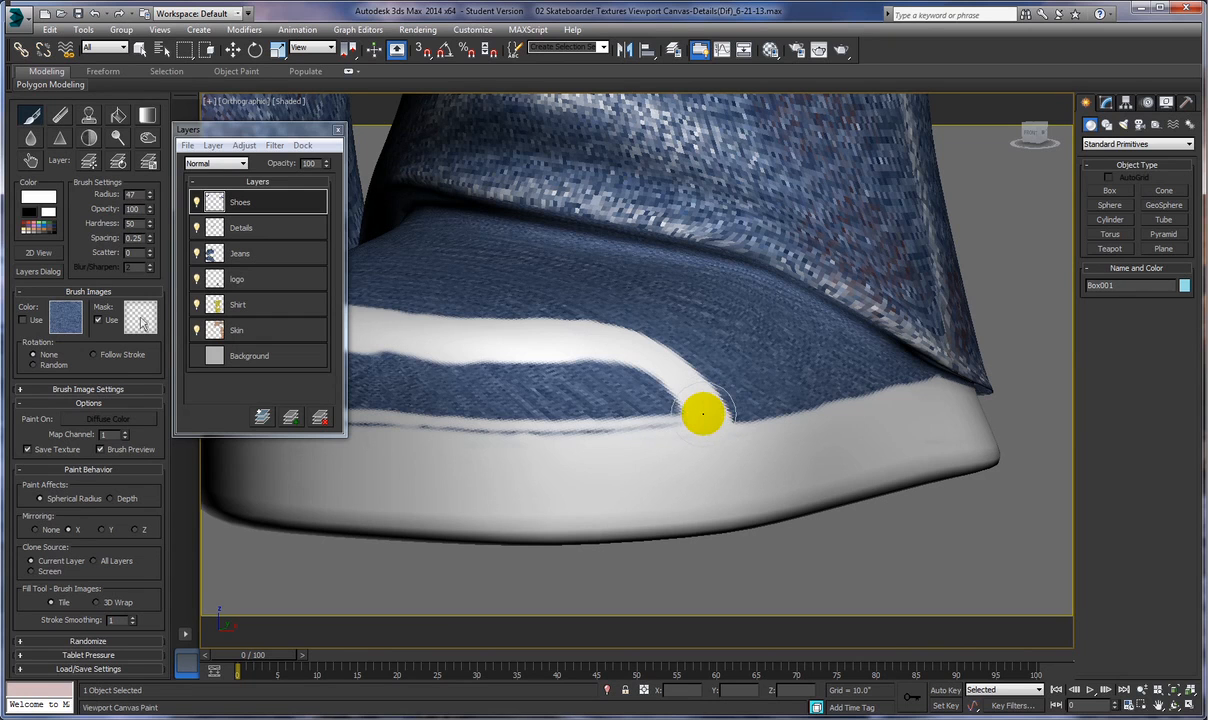
middle_click_drag(755, 434, 862, 393, "alt")
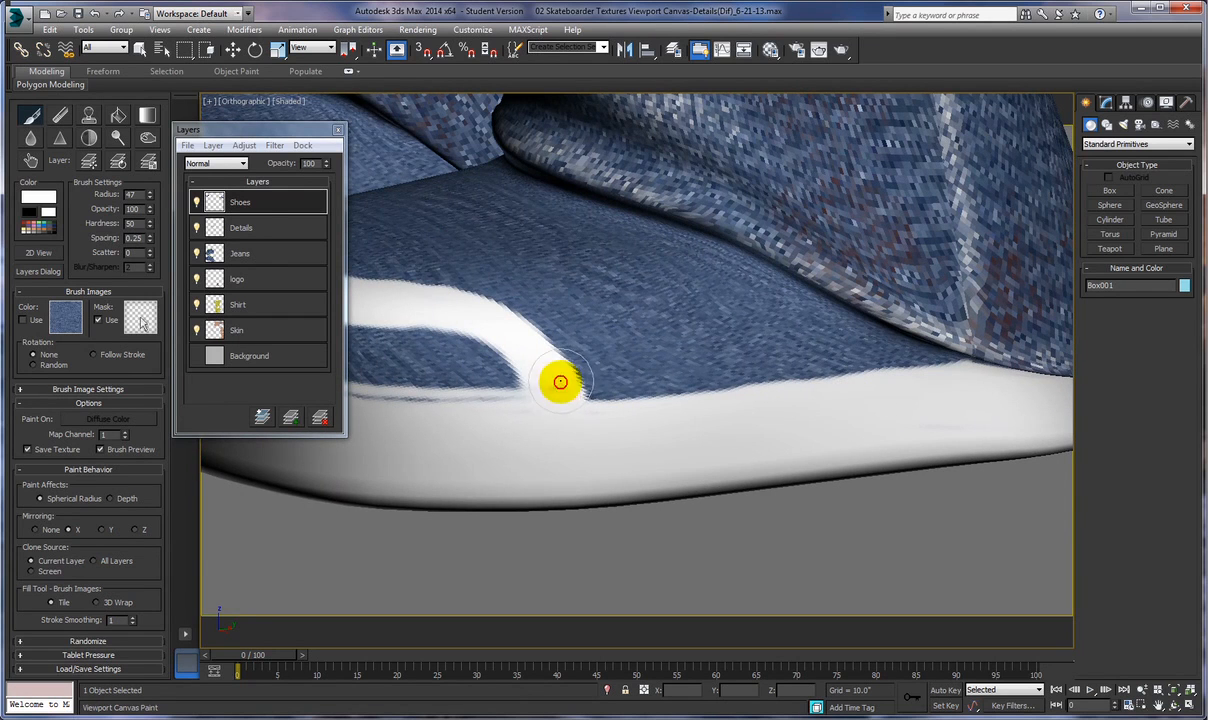
mouse_move(555, 392)
left_mouse_down()
mouse_move(464, 342)
mouse_move(480, 337)
mouse_move(426, 326)
mouse_move(474, 348)
mouse_move(407, 356)
mouse_move(520, 361)
mouse_move(418, 361)
mouse_move(512, 359)
mouse_move(496, 369)
left_mouse_up()
- Fill the remaining blue patches on the front of both toe caps with white, keeping the thin seam line above the sole
middle_click_drag(315, 522, 586, 522, "alt")
scroll(586, 522, "down", 4)
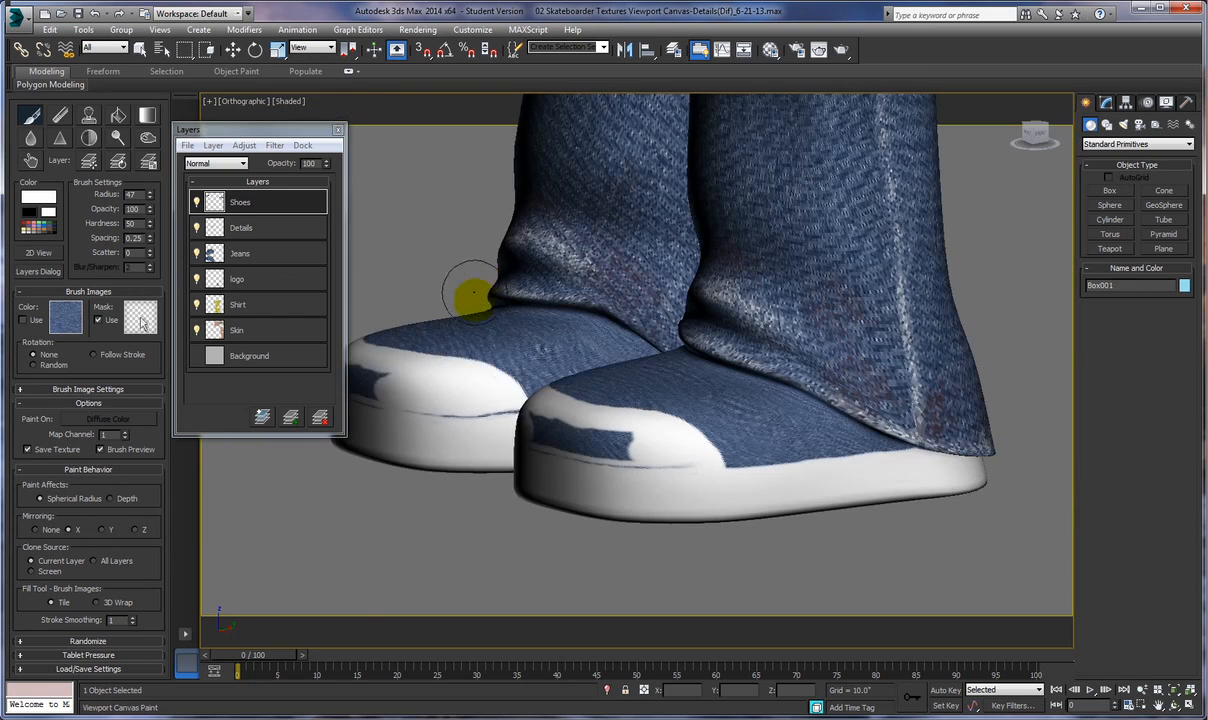
mouse_move(458, 374)
left_mouse_down()
mouse_move(320, 345)
mouse_move(366, 350)
left_mouse_up()
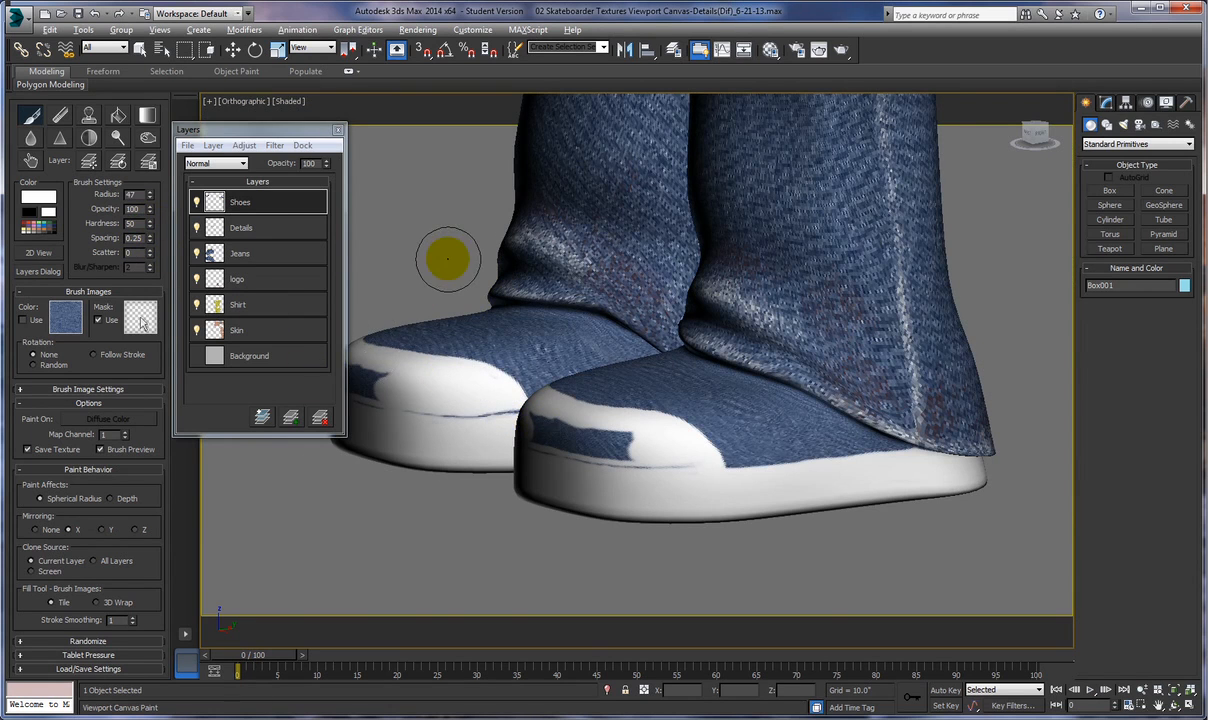
scroll(445, 250, "up", 3)
middle_click_drag(445, 226, 341, 103)
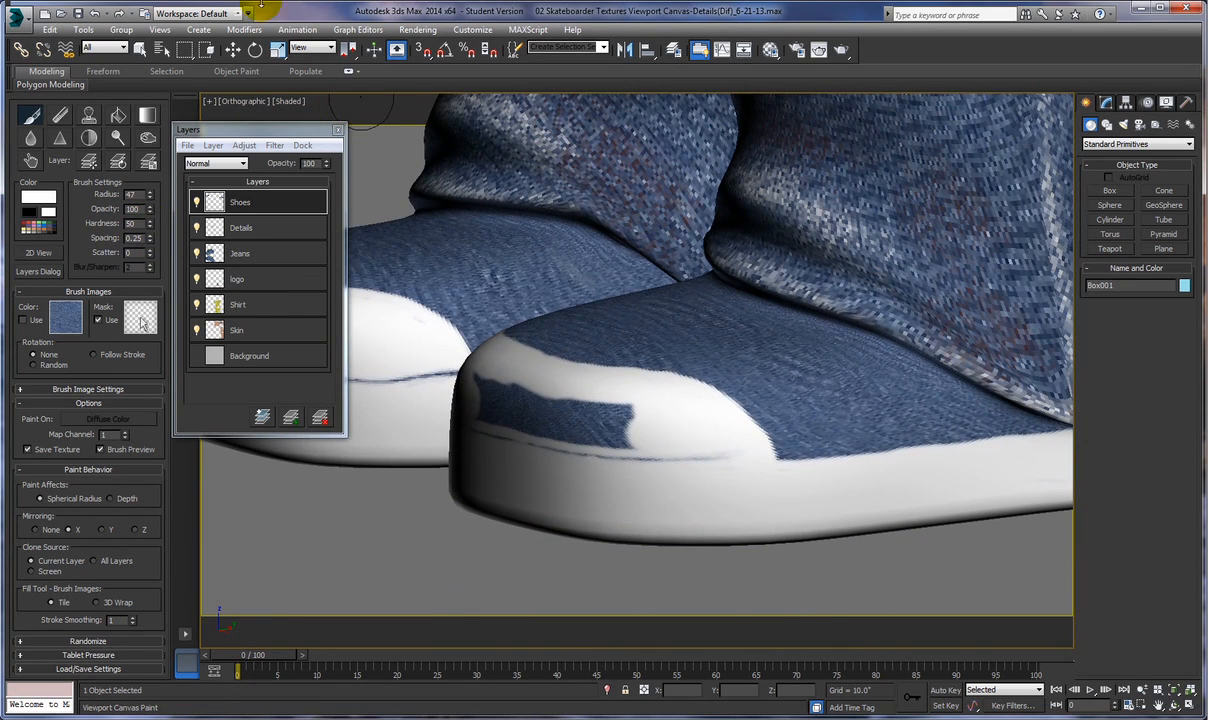
mouse_move(485, 383)
left_mouse_down()
mouse_move(545, 390)
mouse_move(493, 372)
mouse_move(480, 377)
mouse_move(607, 399)
mouse_move(630, 409)
mouse_move(531, 396)
mouse_move(629, 428)
mouse_move(566, 418)
mouse_move(537, 410)
mouse_move(644, 425)
left_mouse_up()
middle_click_drag(580, 540, 652, 563, "alt")
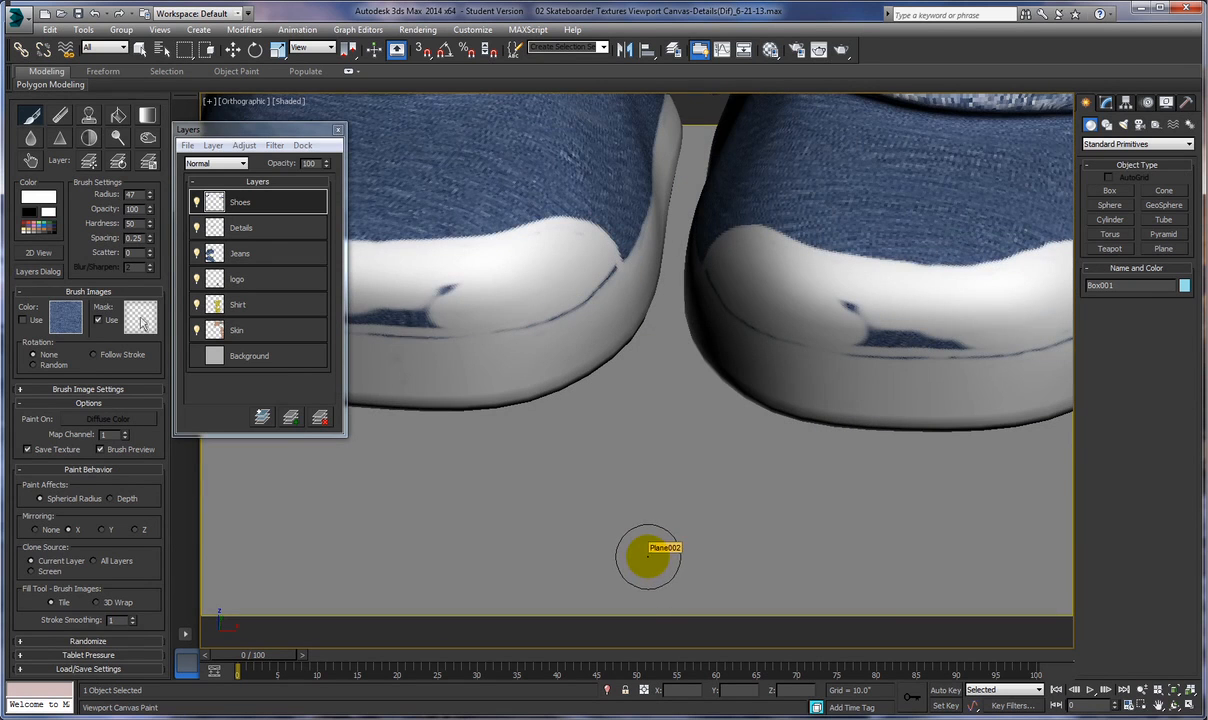
mouse_move(841, 302)
left_mouse_down()
mouse_move(868, 307)
mouse_move(846, 326)
mouse_move(982, 335)
left_mouse_up()
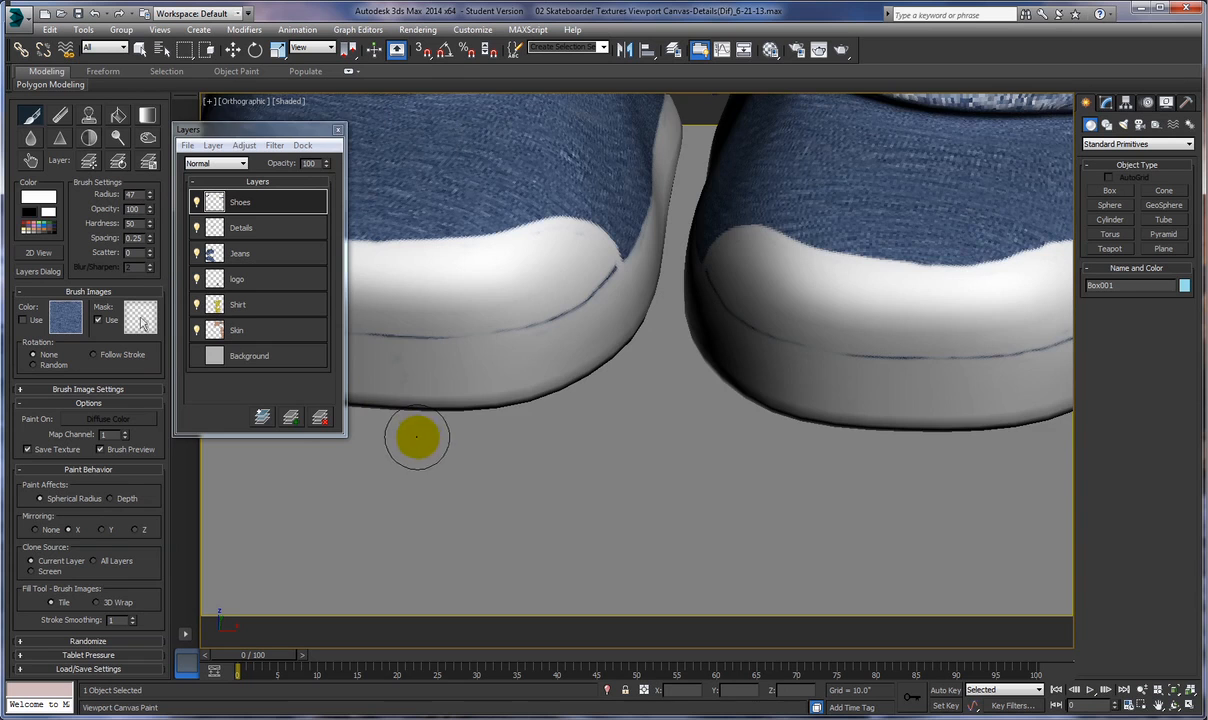
scroll(537, 447, "down", 2)
scroll(537, 450, "down", 1)
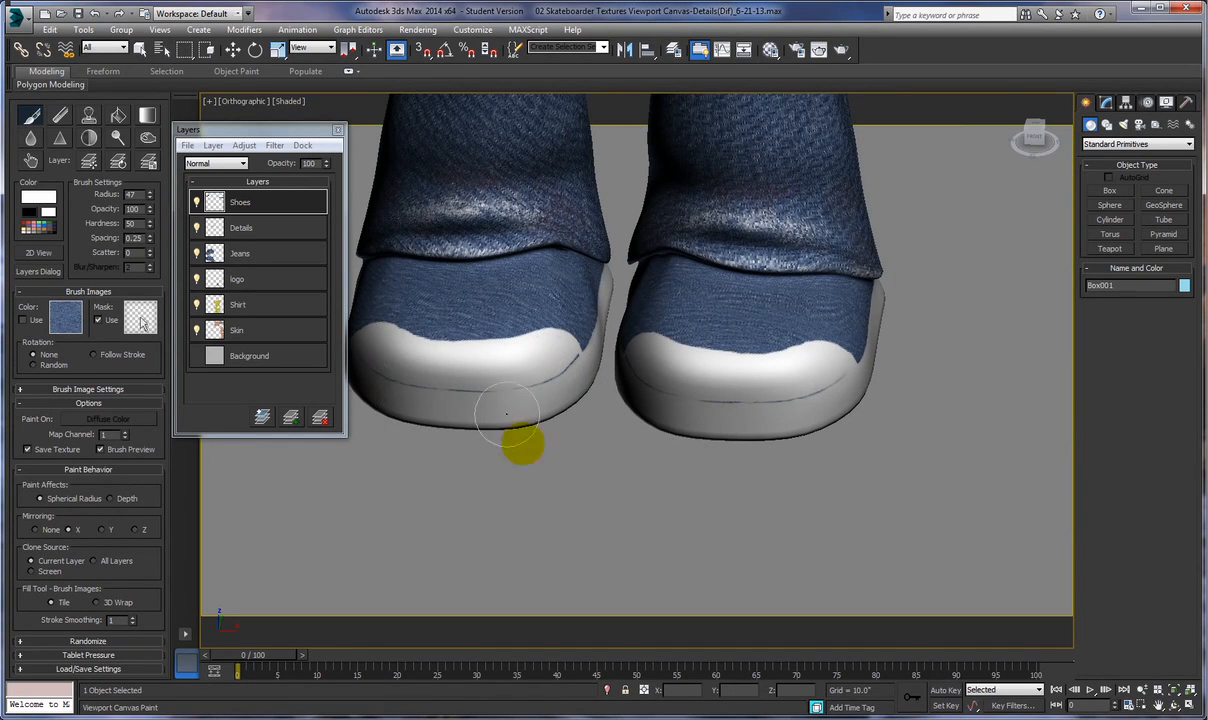
scroll(632, 508, "down", 2)
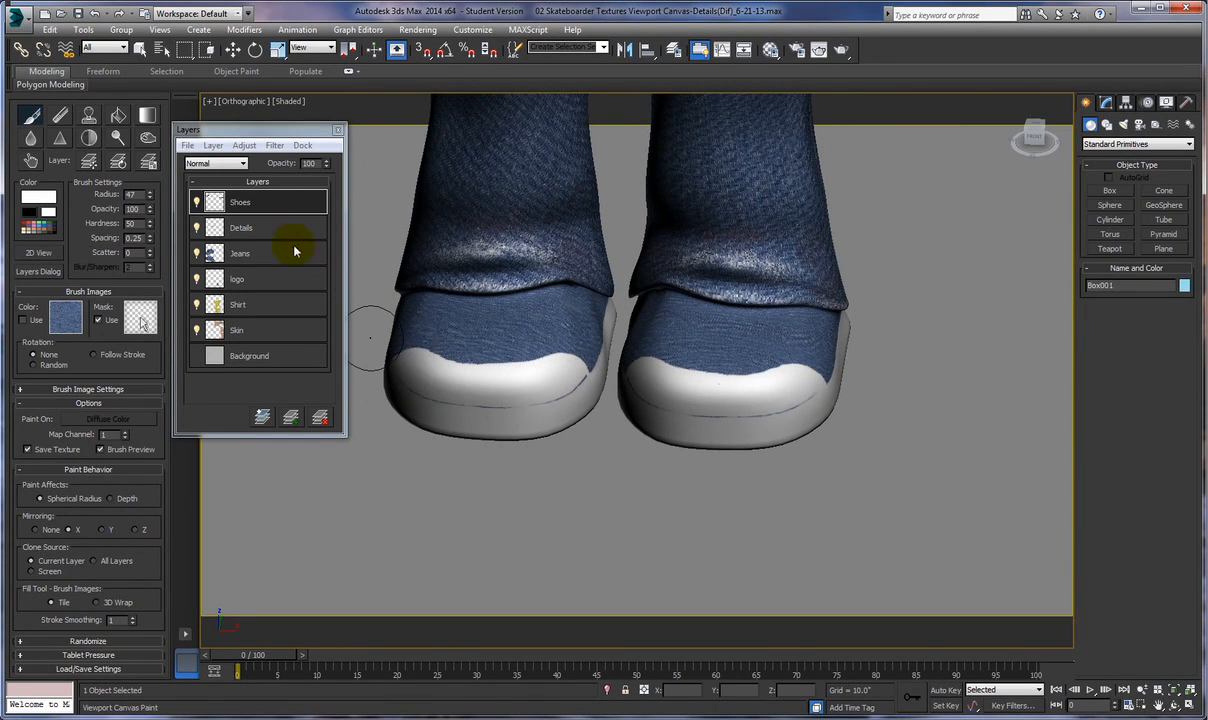
left_click(245, 146)
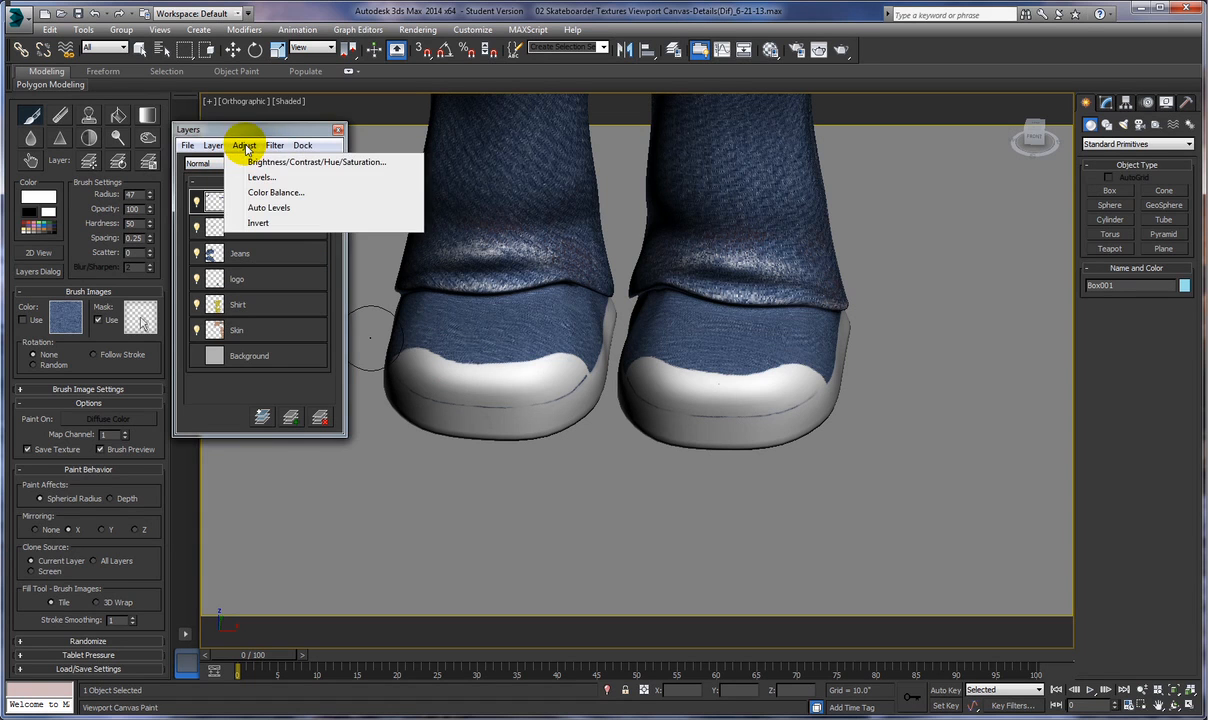
left_click(265, 162)
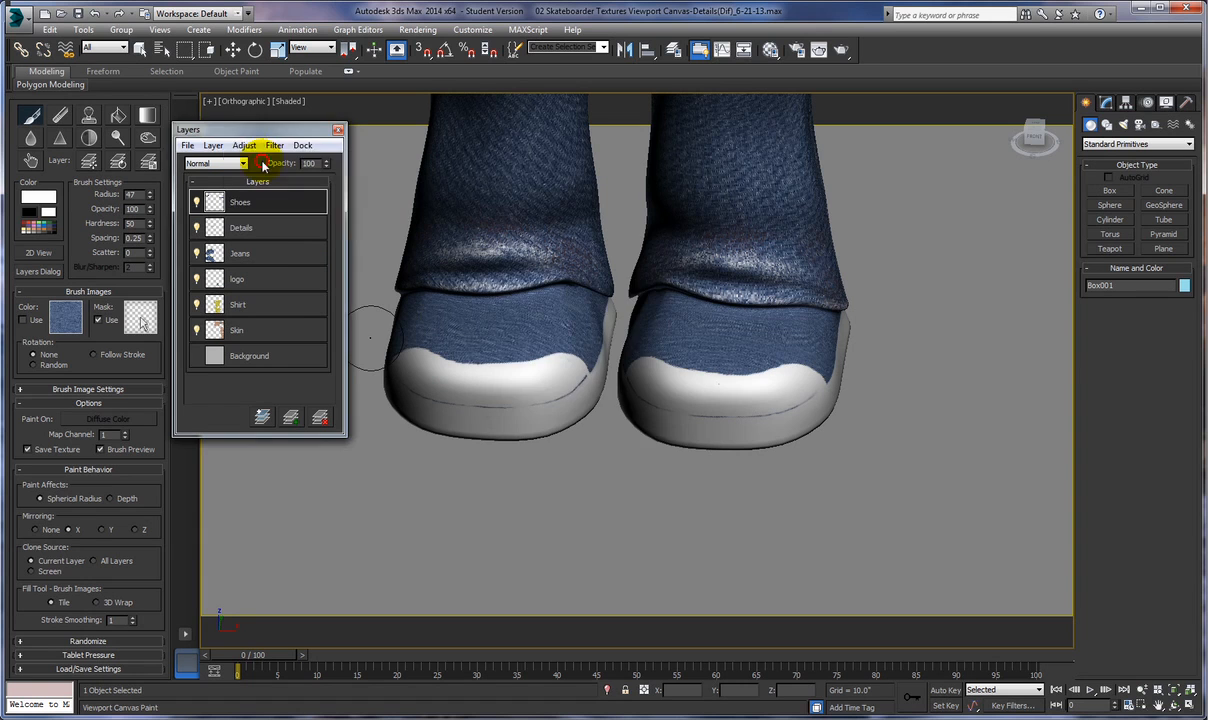
left_click_drag(615, 288, 611, 385)
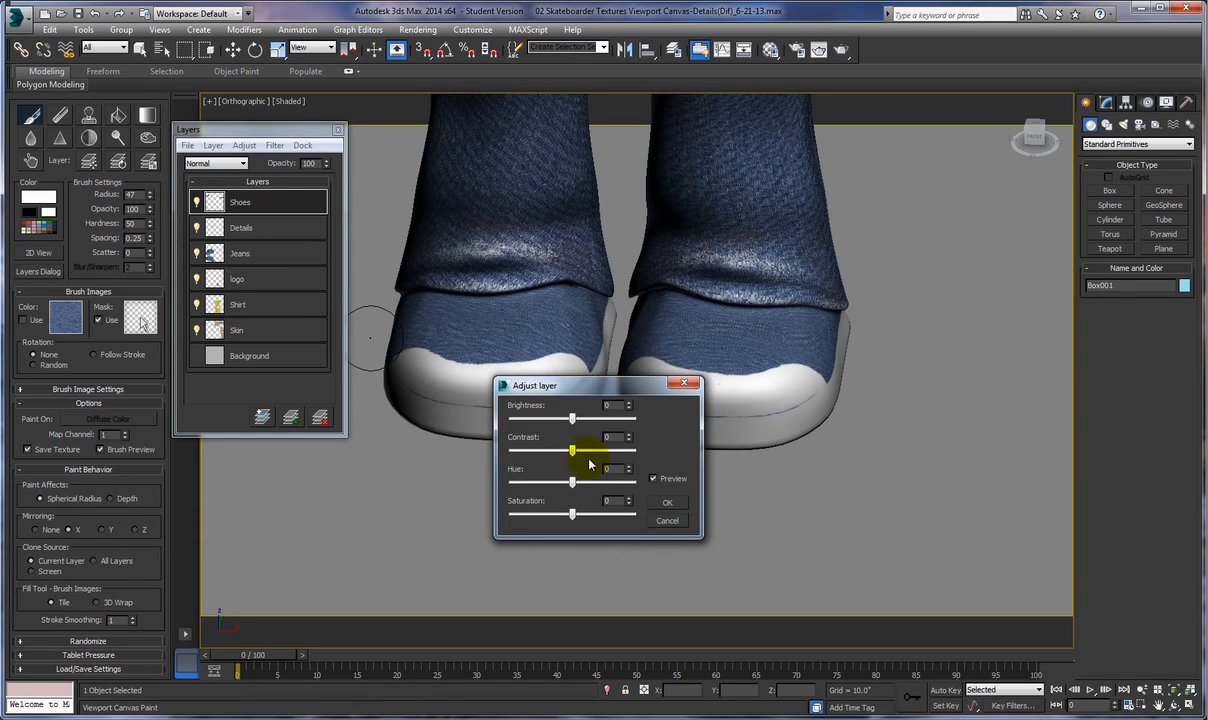
left_click_drag(573, 421, 590, 451)
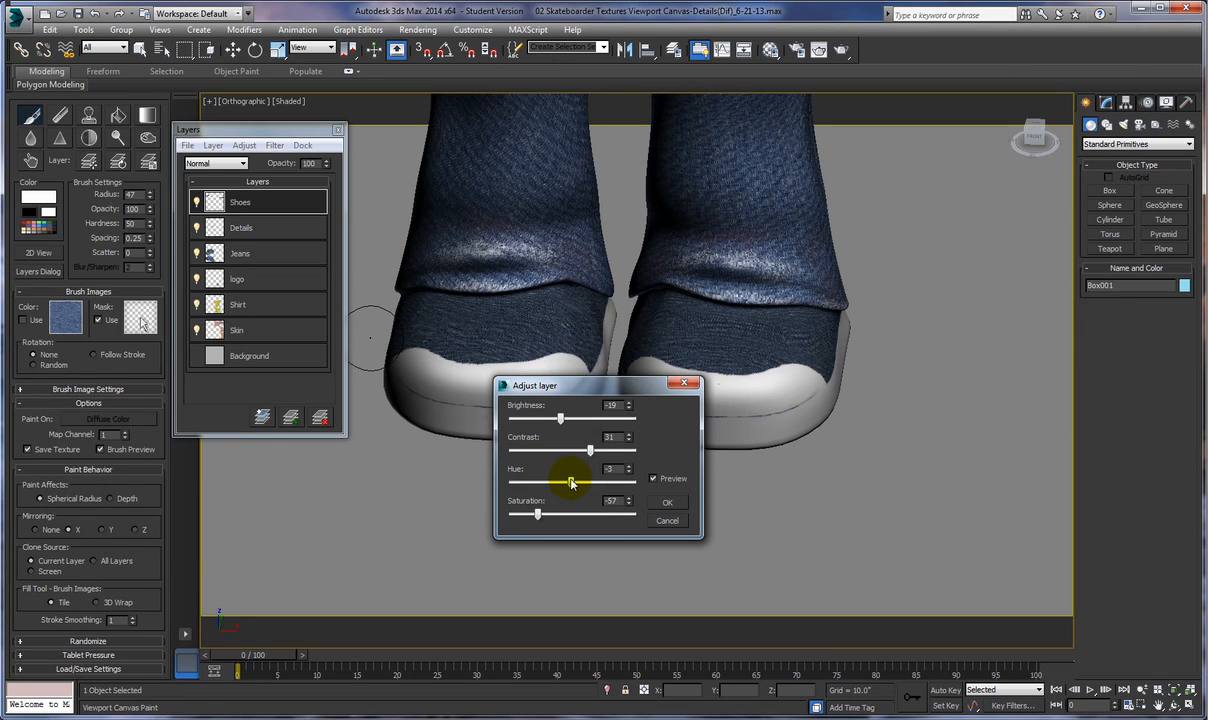
mouse_move(560, 420)
left_mouse_down()
mouse_move(548, 419)
mouse_move(566, 420)
left_mouse_up()
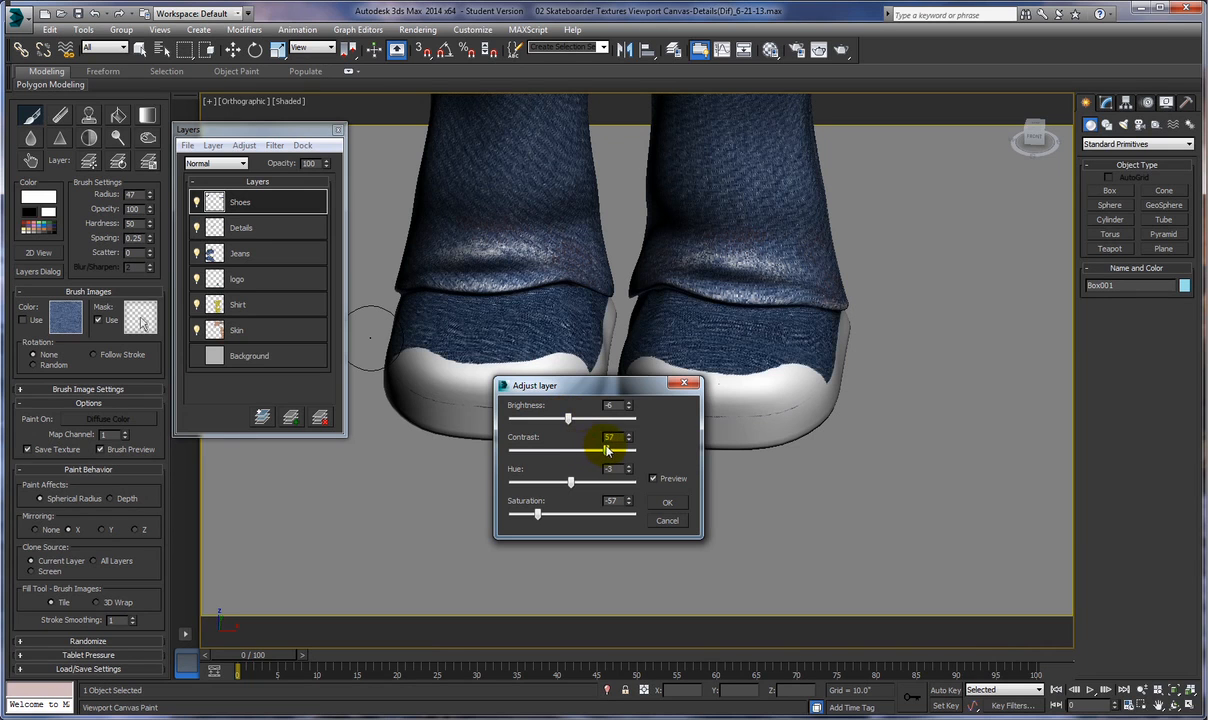
left_click_drag(568, 419, 567, 419)
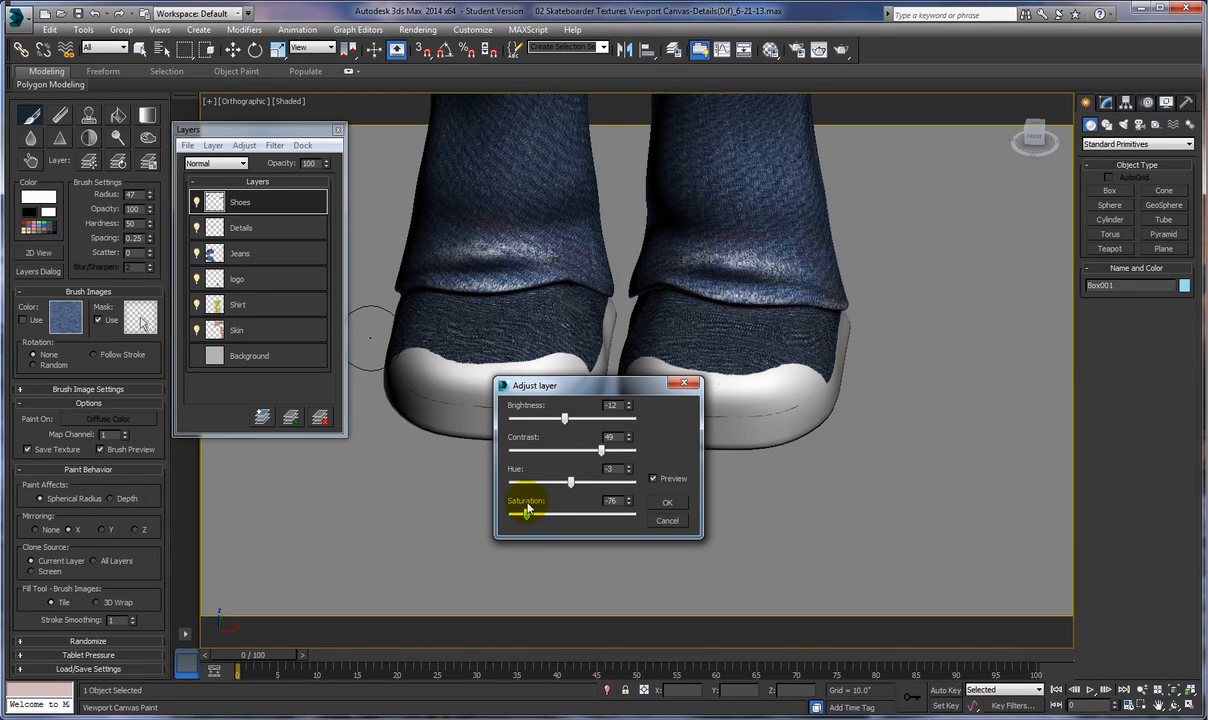
left_click(684, 383)
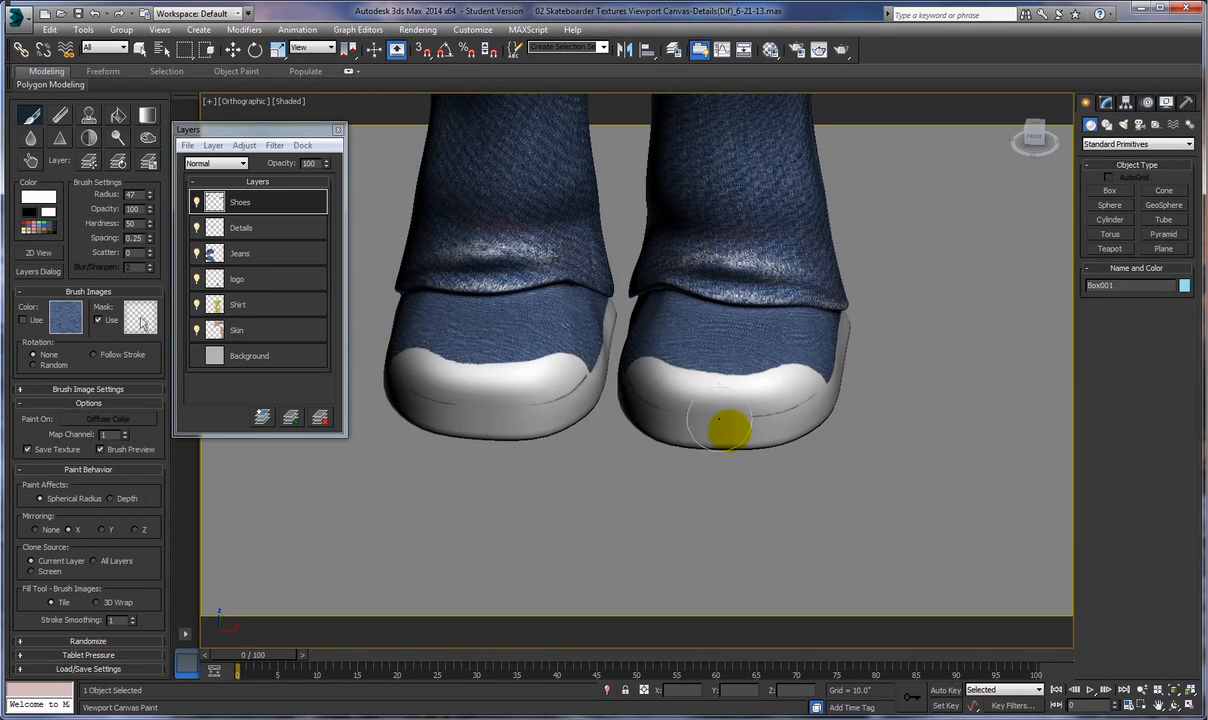
- Adjust the Shoes layer's colours with brightness -9, contrast 61 and saturation -75 to darken the denim uppers
left_click(246, 148)
left_click(235, 162)
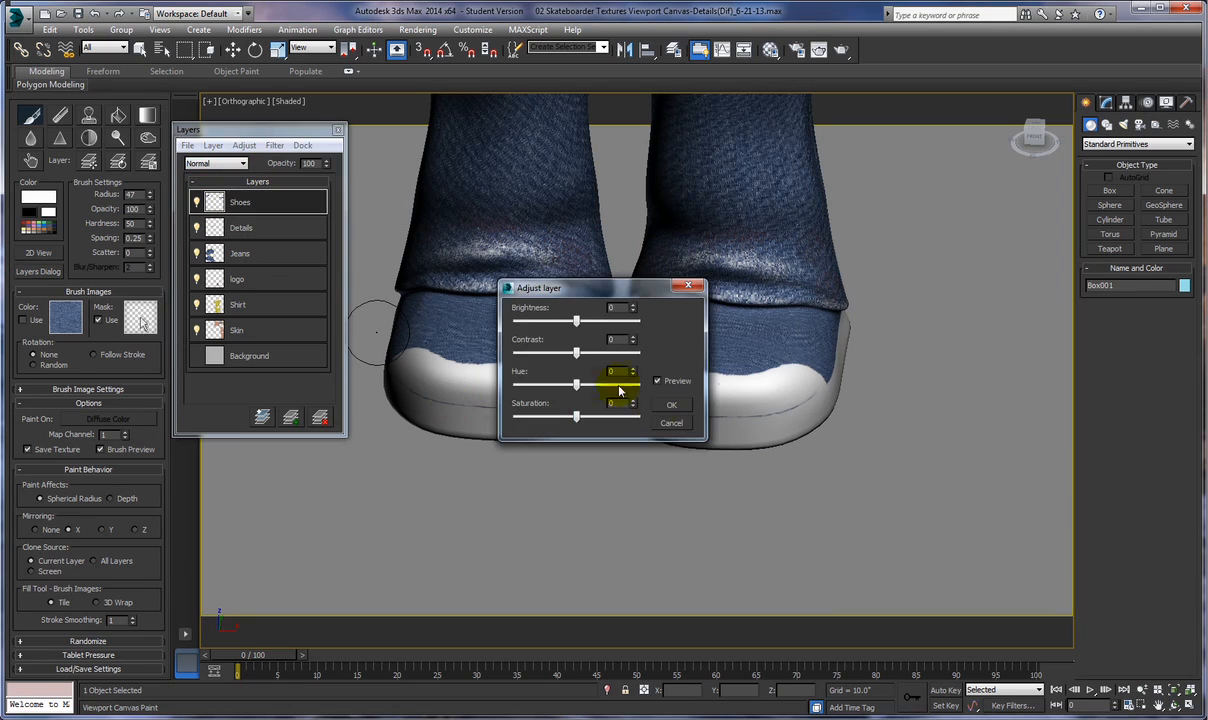
left_click_drag(566, 288, 560, 389)
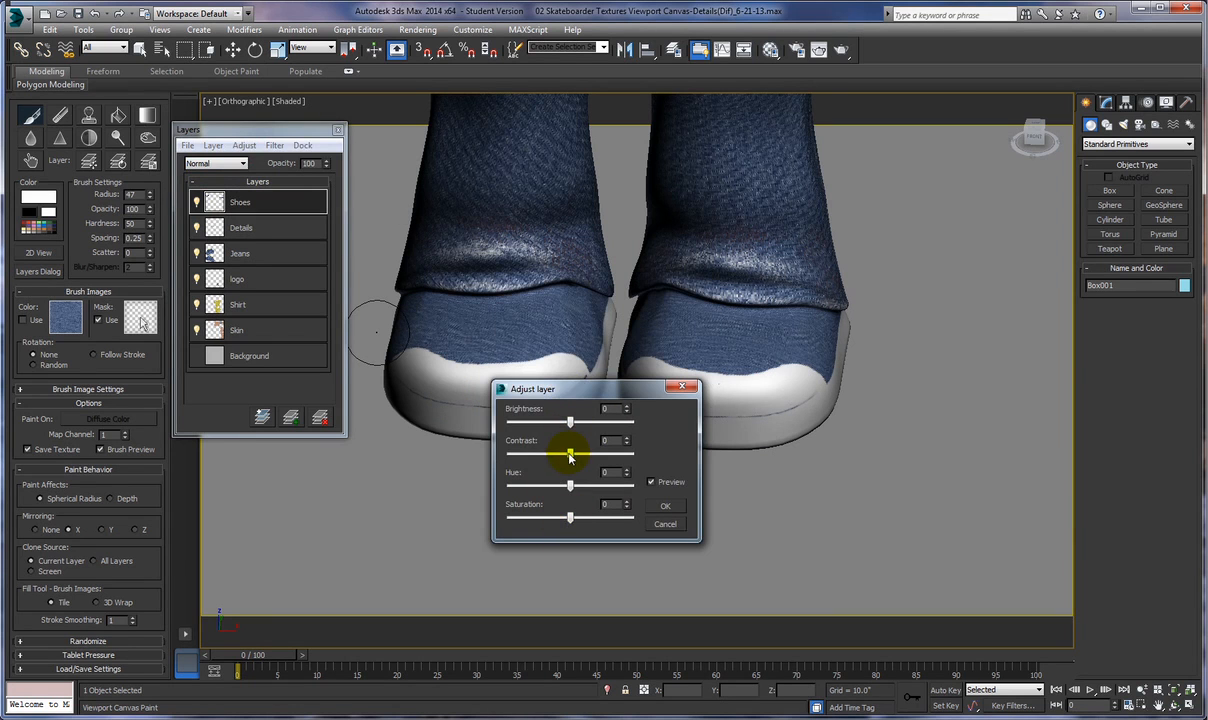
left_click_drag(570, 454, 566, 421)
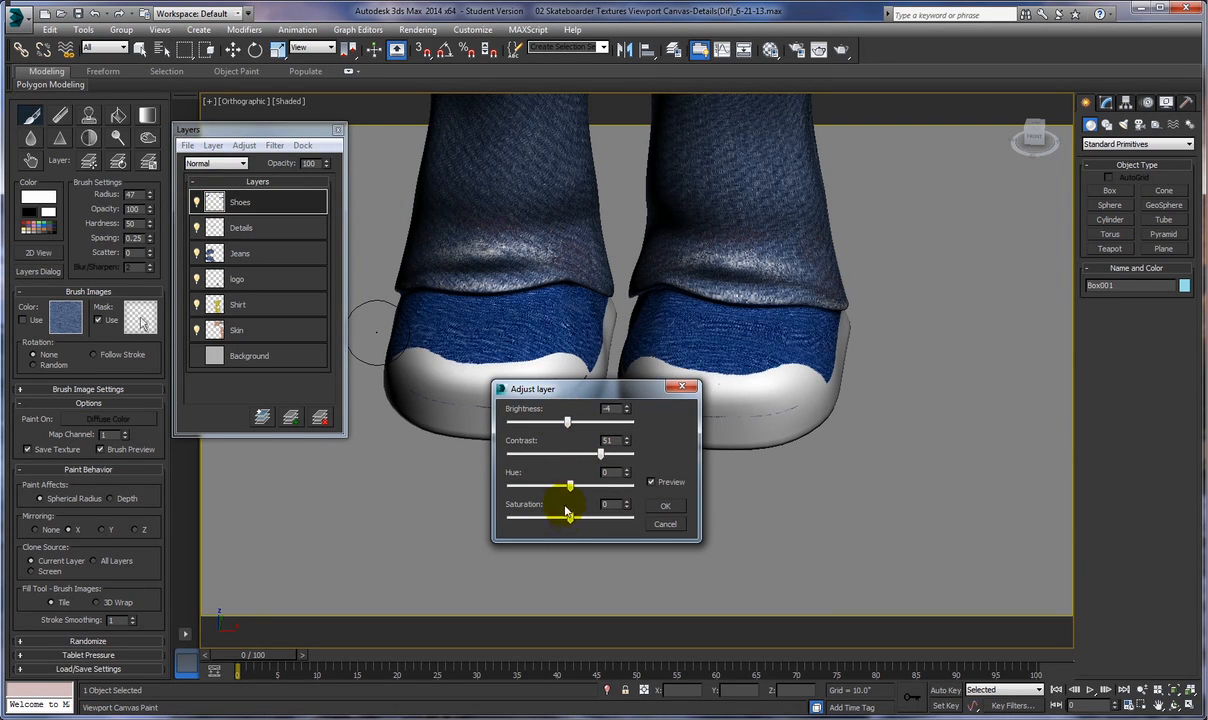
left_click_drag(569, 517, 530, 517)
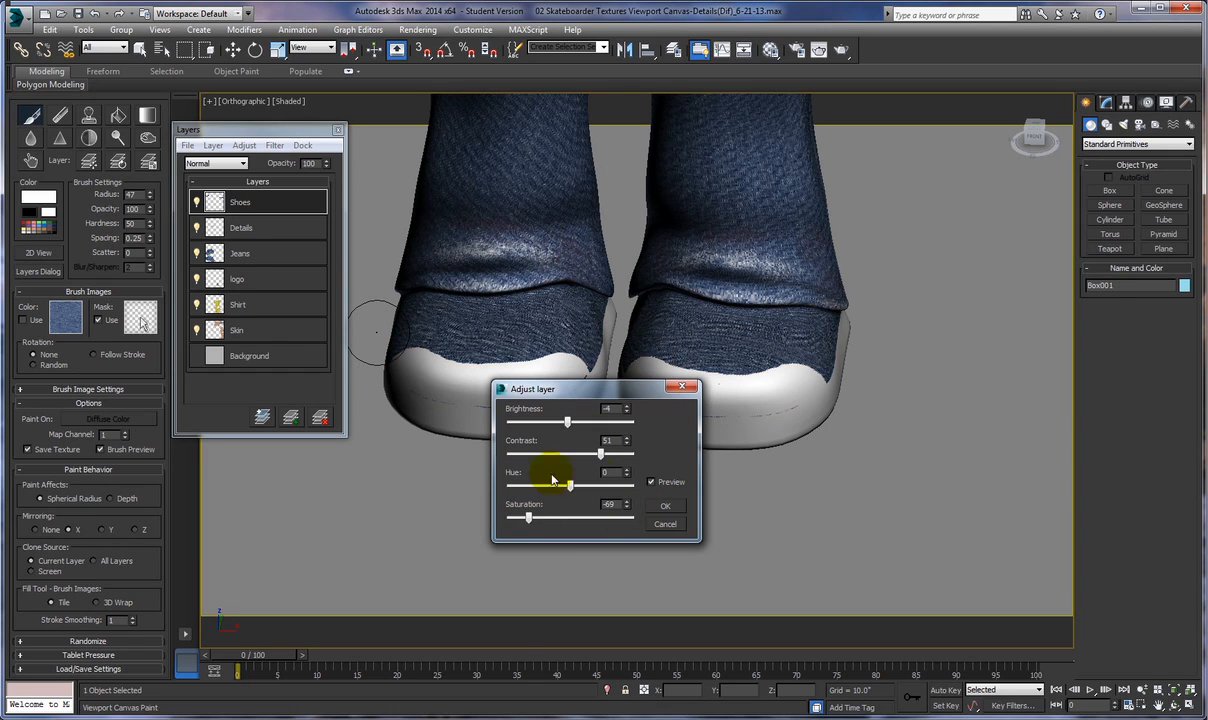
left_click_drag(599, 454, 565, 425)
left_click_drag(527, 516, 526, 522)
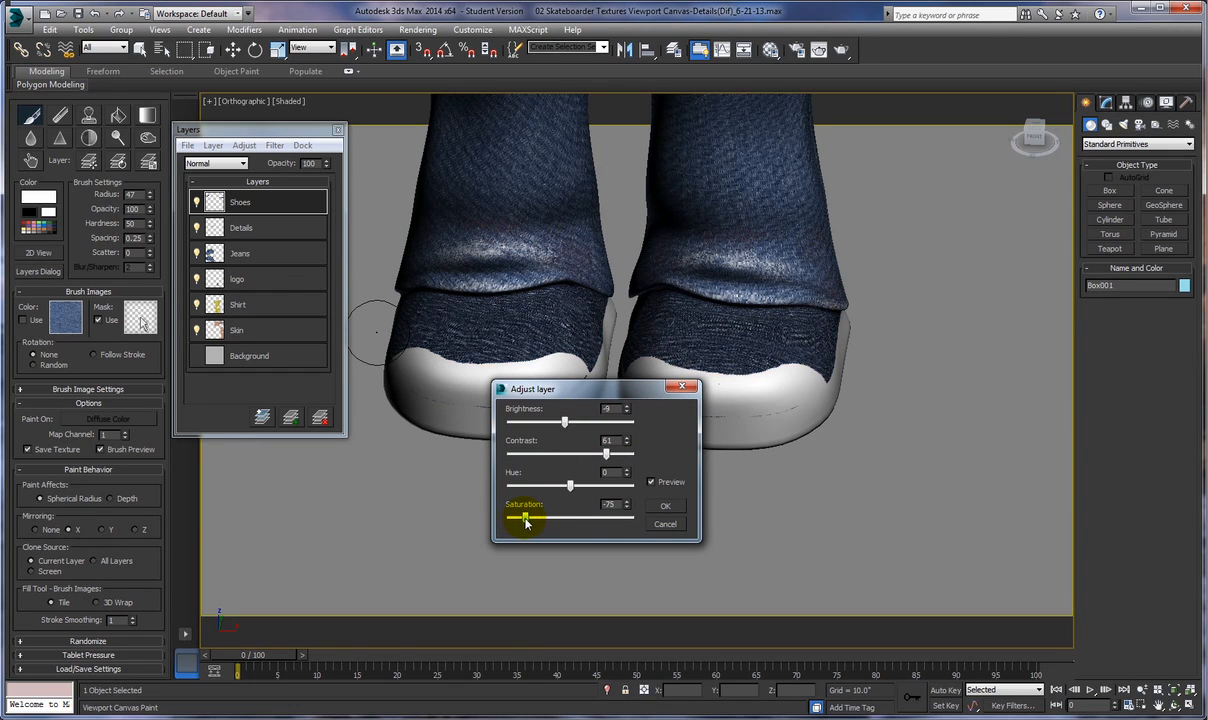
left_click(664, 506)
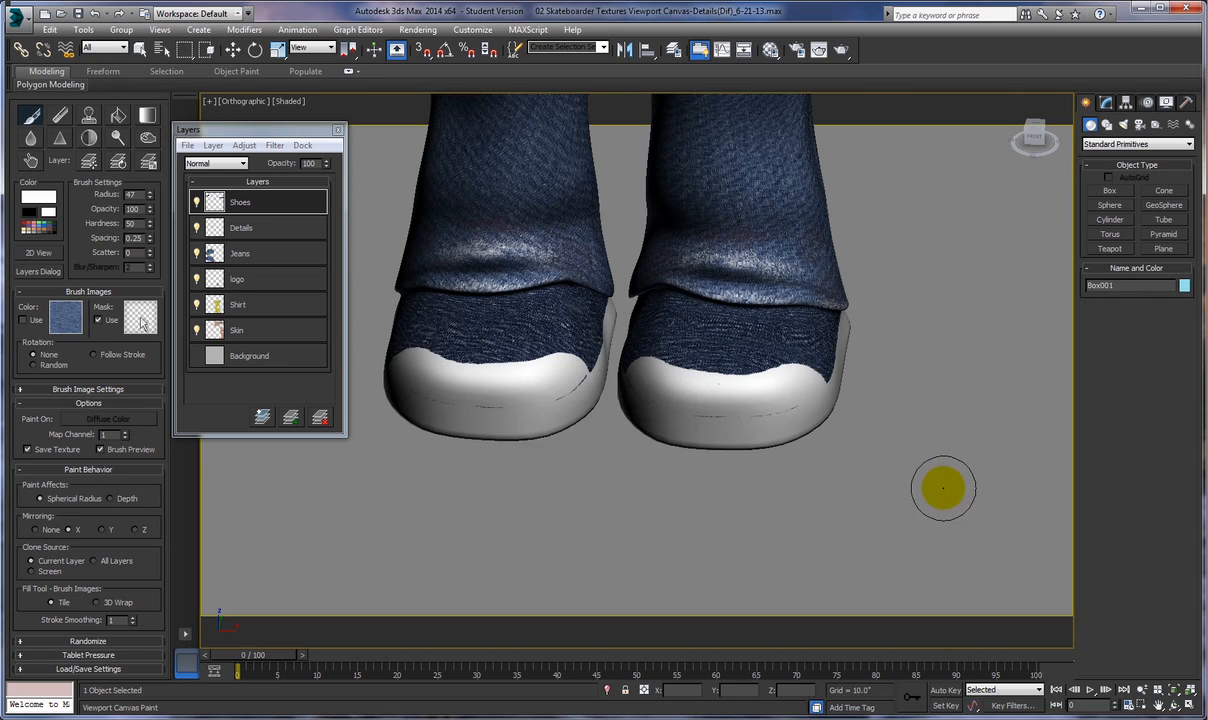
- Examine the whole textured character from the front and from an angle to judge how the shoes look with the jeans
scroll(943, 490, "down", 3)
scroll(943, 490, "down", 3)
middle_click_drag(960, 526, 735, 464)
scroll(826, 462, "down", 3)
mouse_move(838, 475)
middle_mouse_down("alt")
mouse_move(814, 445)
mouse_move(785, 448)
mouse_move(775, 517)
mouse_move(782, 536)
mouse_move(789, 527)
middle_mouse_up("alt")
scroll(777, 529, "up", 2)
scroll(777, 529, "down", 1)
scroll(777, 529, "down", 1)
scroll(787, 528, "down", 1)
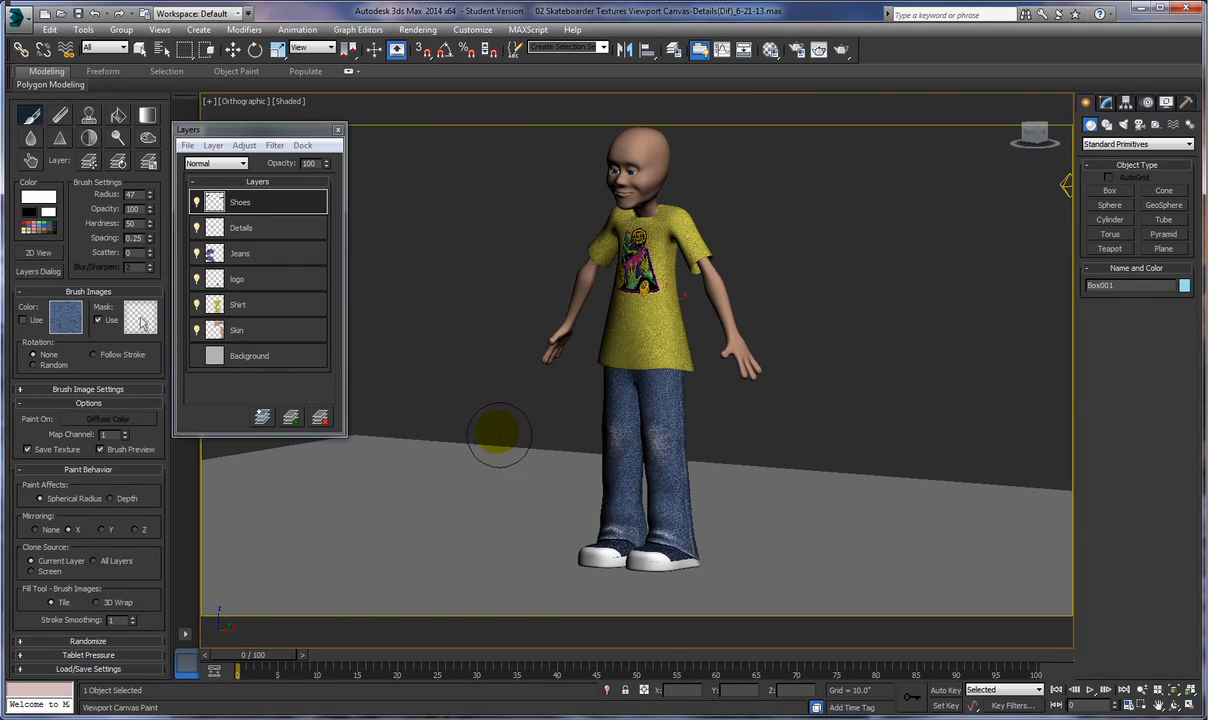